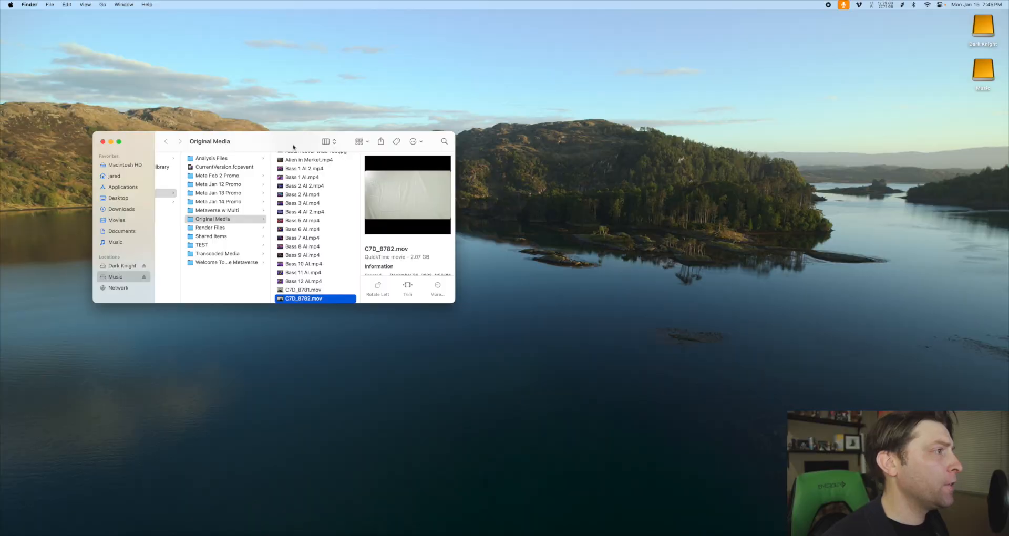
- Preview the singing take C7D_8783.mov from the Original Media folder
drag(293, 147, 465, 154)
scroll(500, 256, down, 3)
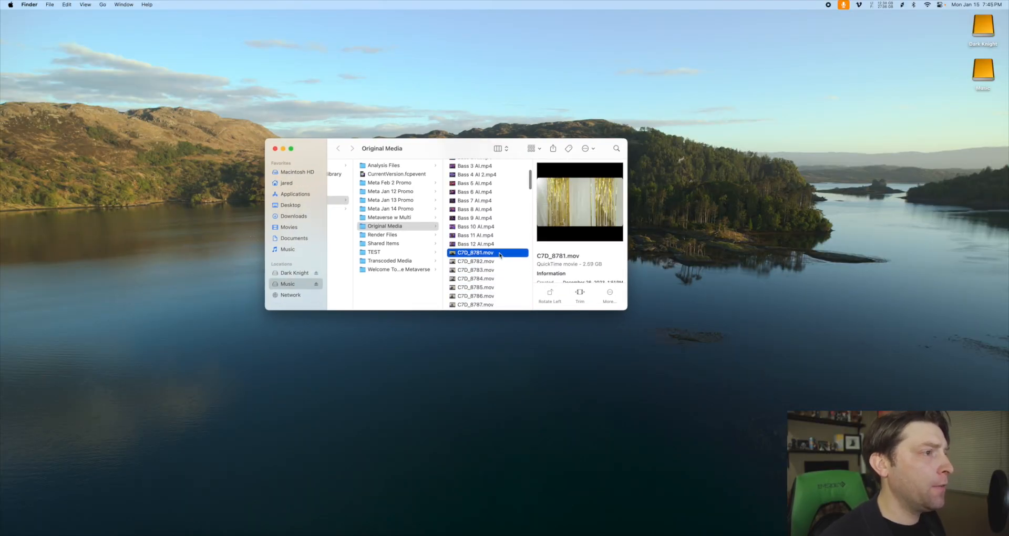
key(Down)
key(Down)
key(space)
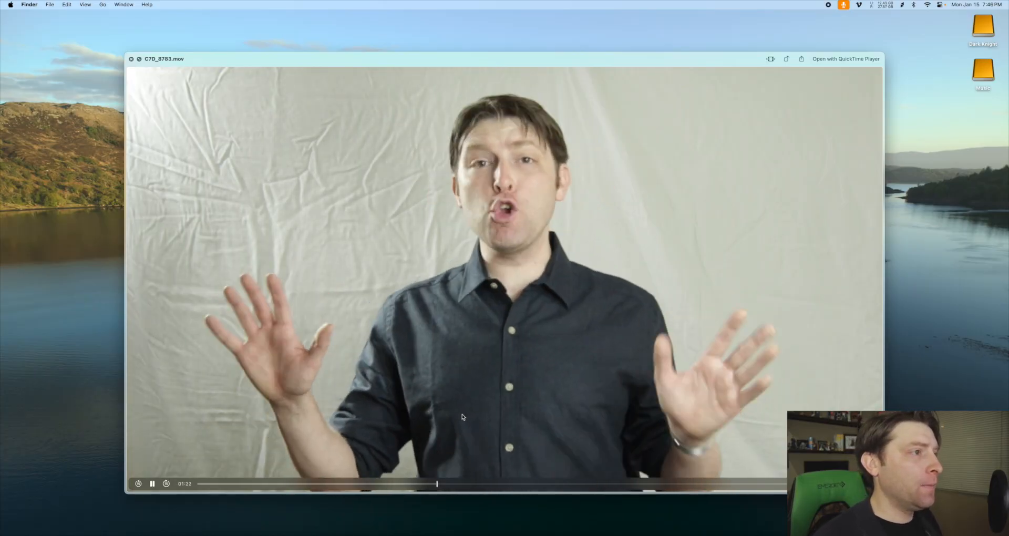
key(space)
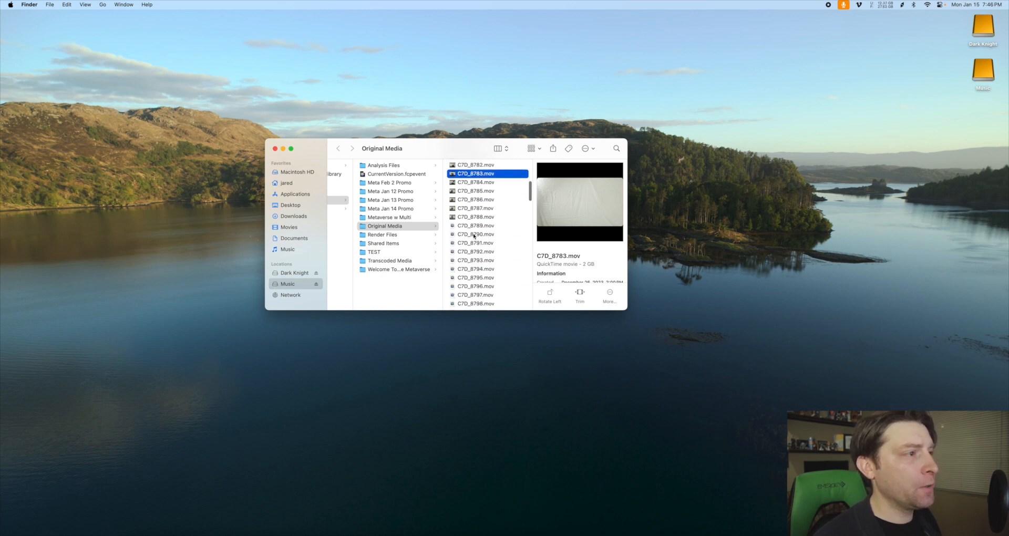
- Preview the bass take C7D_8790.mov and the middle of the drum take C7D_8797.mov, and close the folder window
key(space)
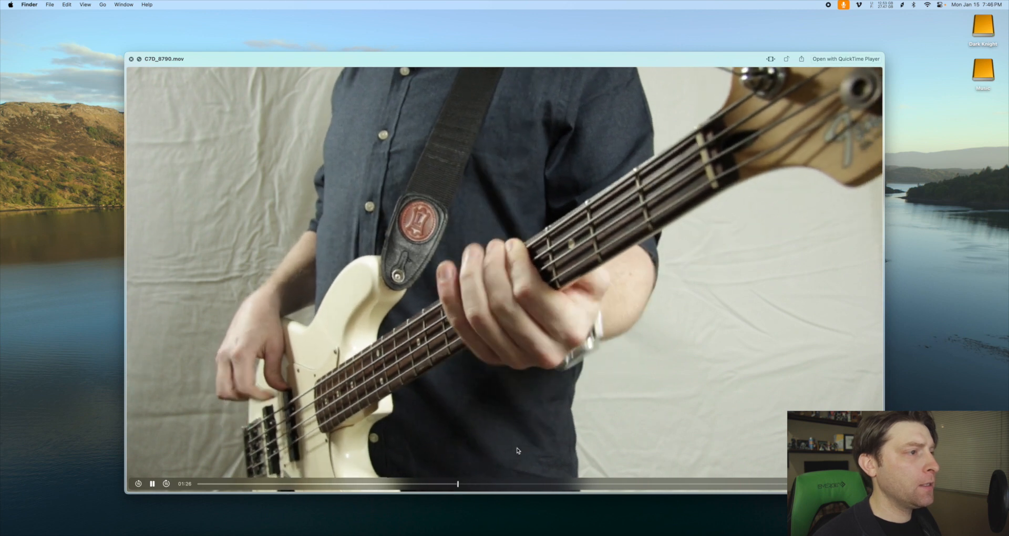
key(space)
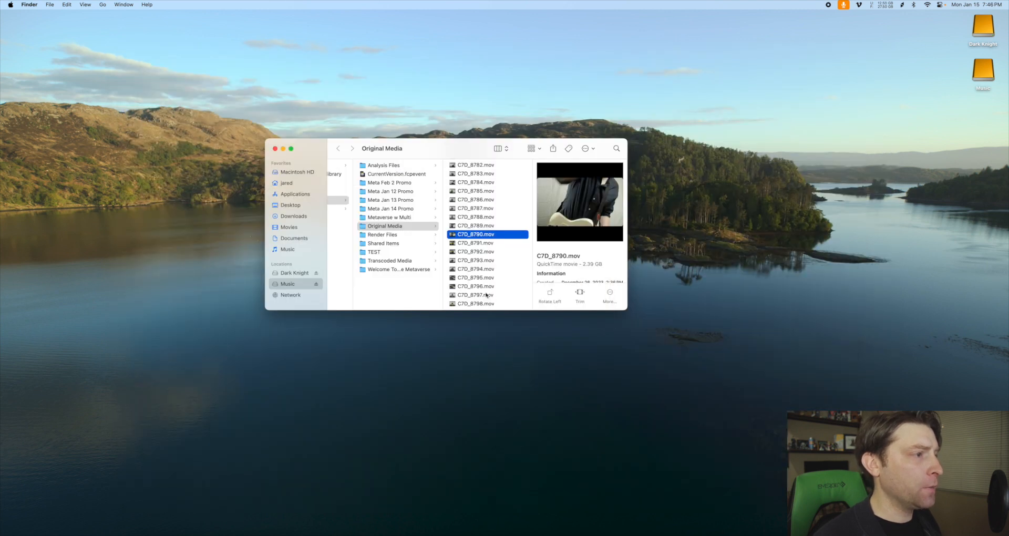
key(space)
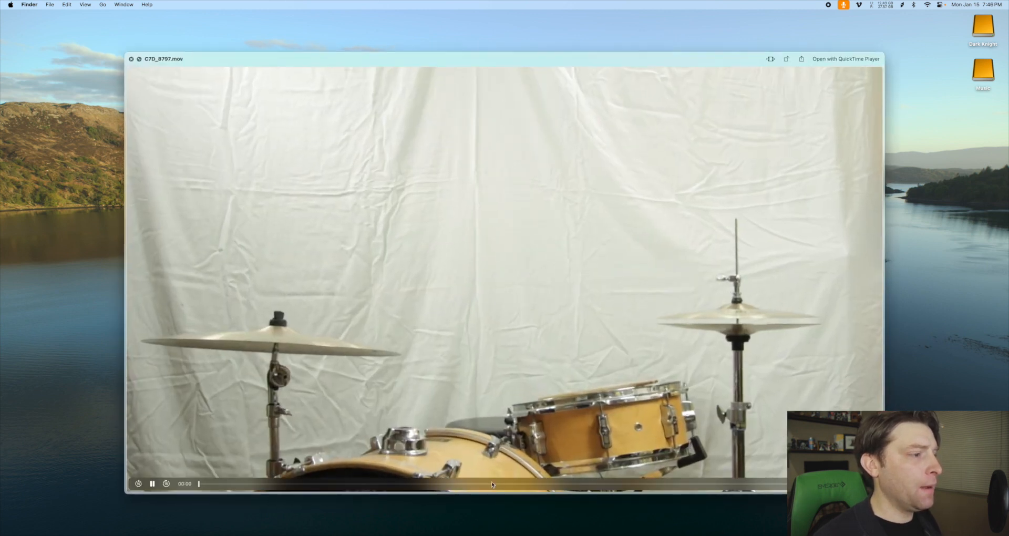
click(493, 484)
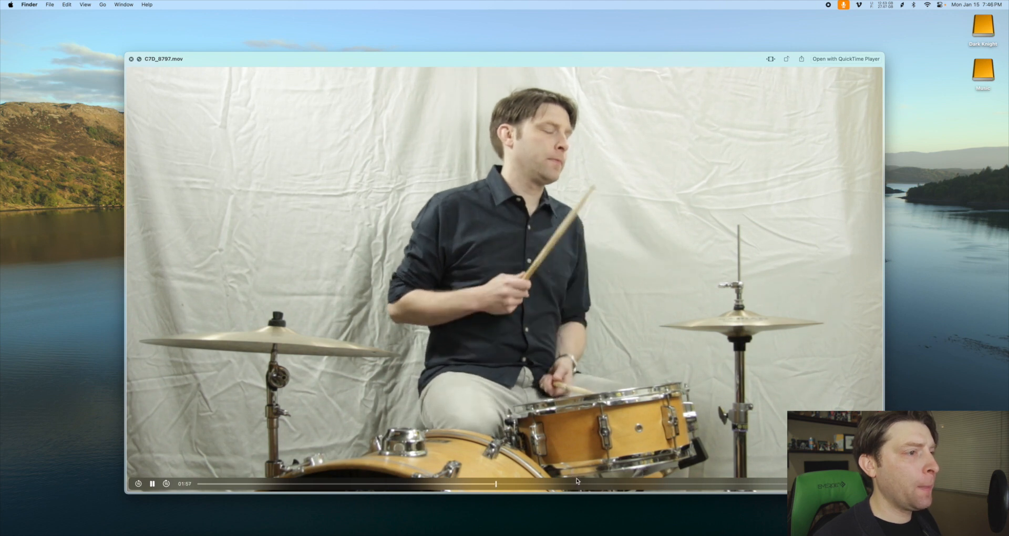
key(space)
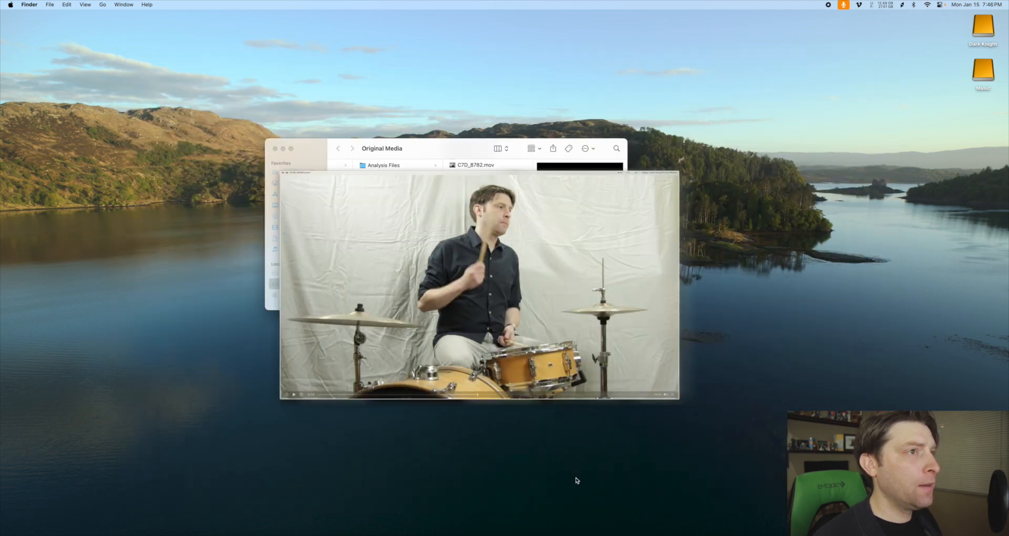
click(274, 149)
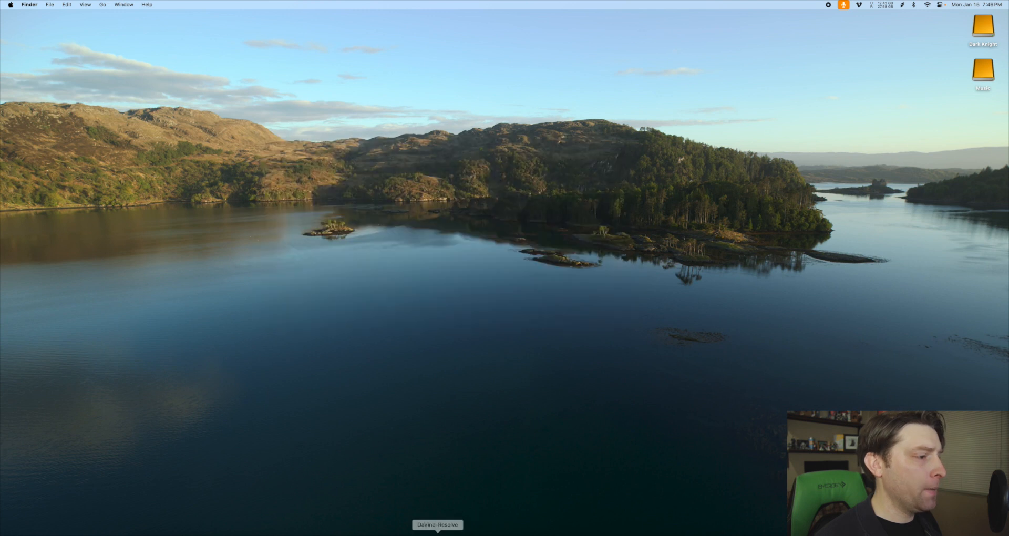
- Switch to the Runway website in the browser, log in and open the Metaverse folder among the assets
click(414, 532)
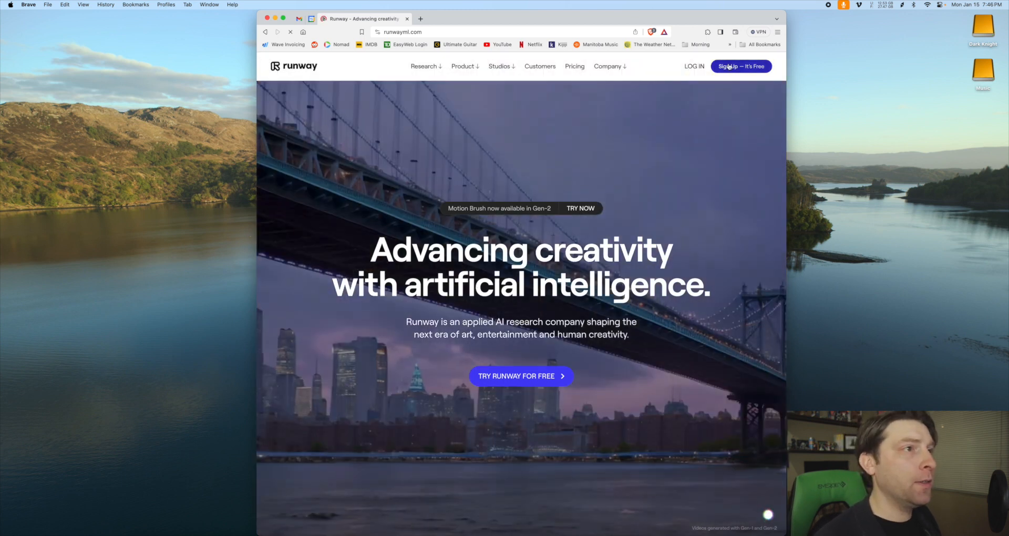
click(696, 67)
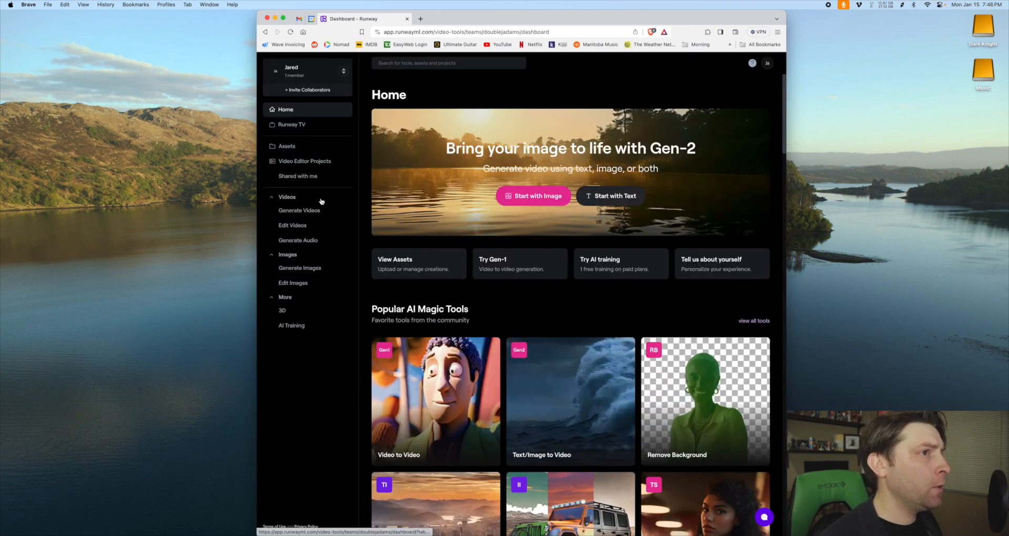
click(326, 149)
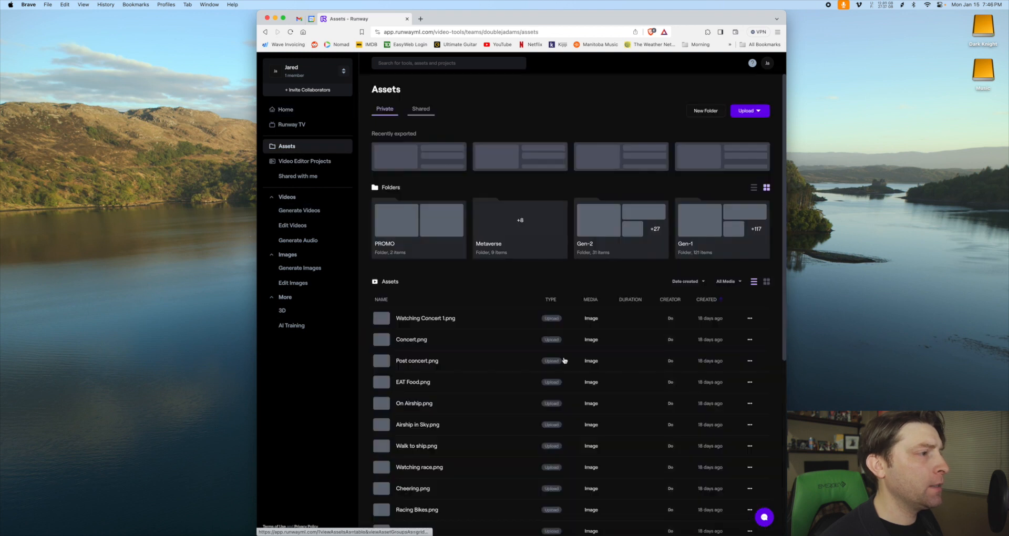
click(515, 228)
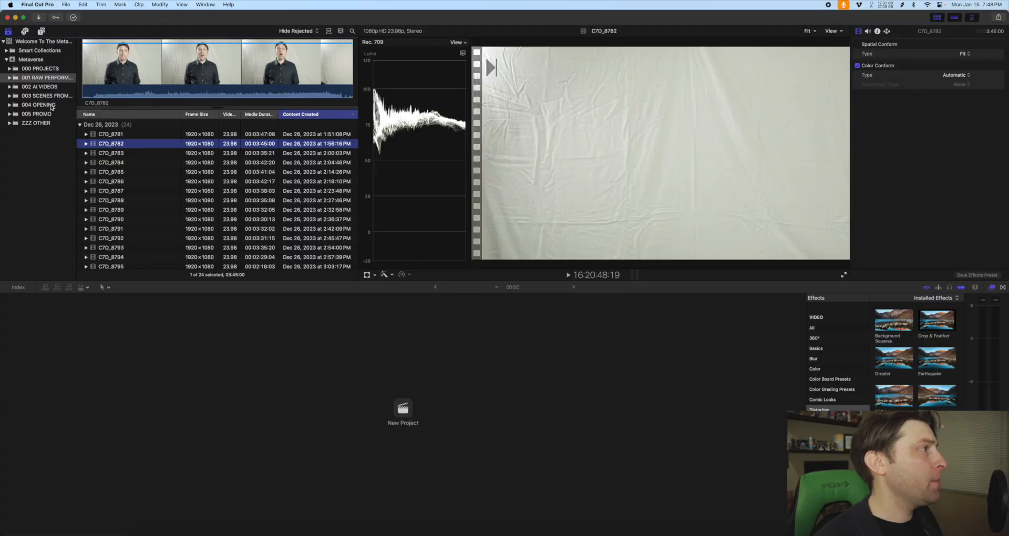
- Switch to Final Cut Pro and start a new project in the 000 PROMO PROJ collection of the 005 PROMO folder
click(16, 115)
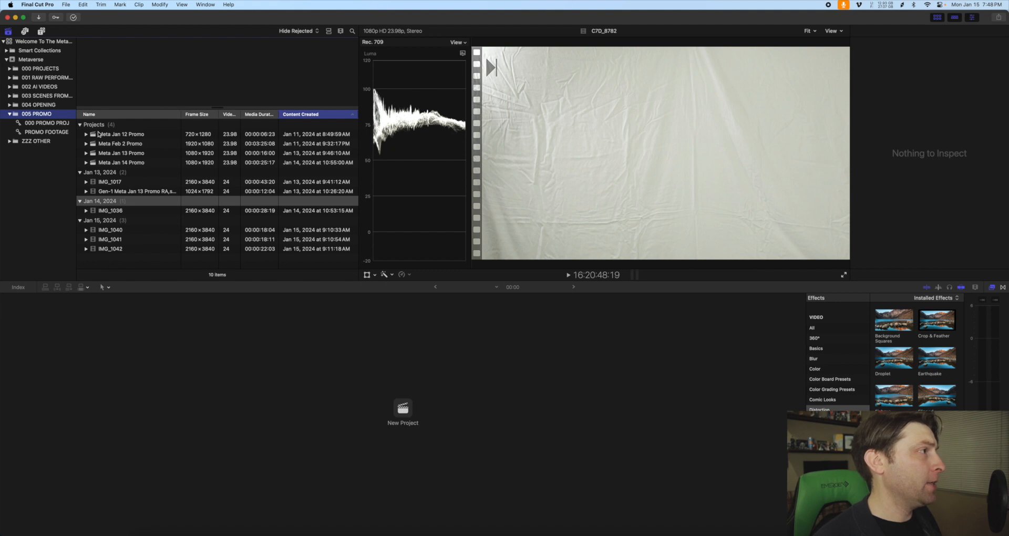
click(65, 4)
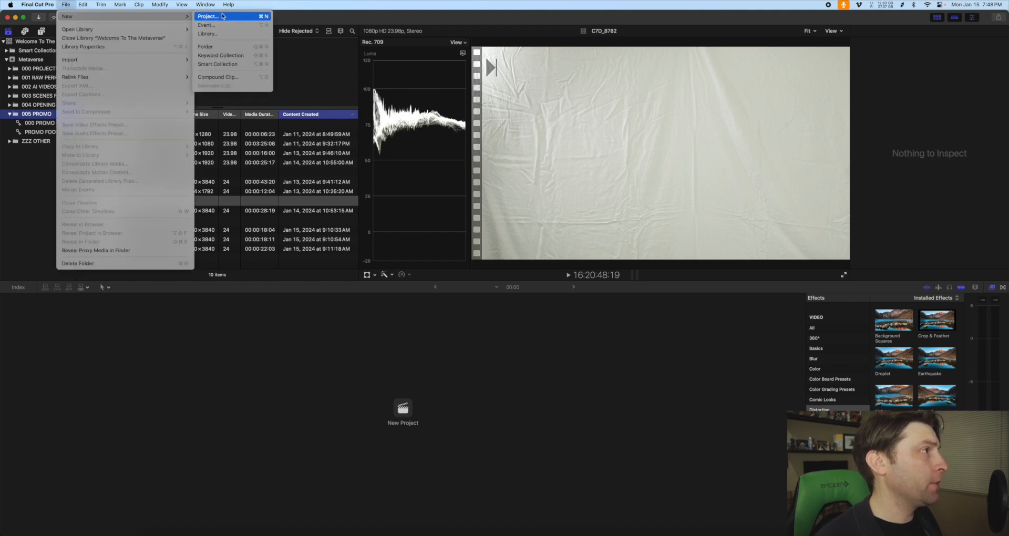
click(77, 3)
click(64, 122)
right_click(63, 123)
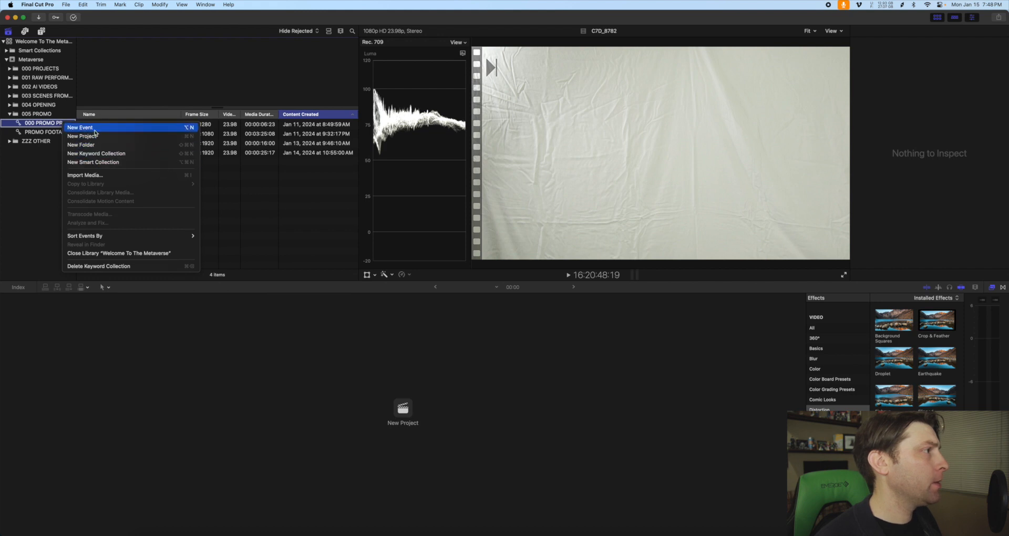
click(95, 140)
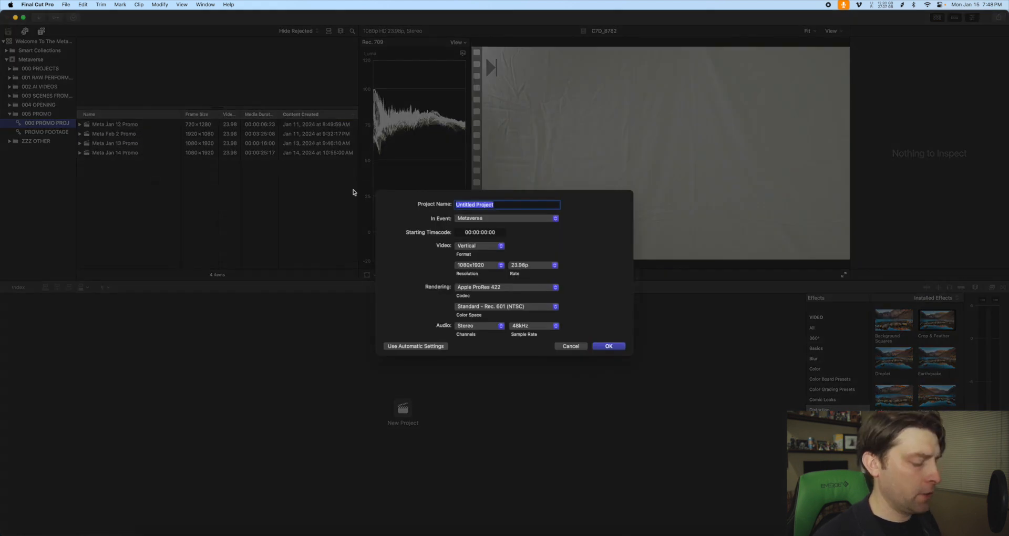
- Create the project as "Metaverse promo 1" with the 1080p HD video format
text(Mete)
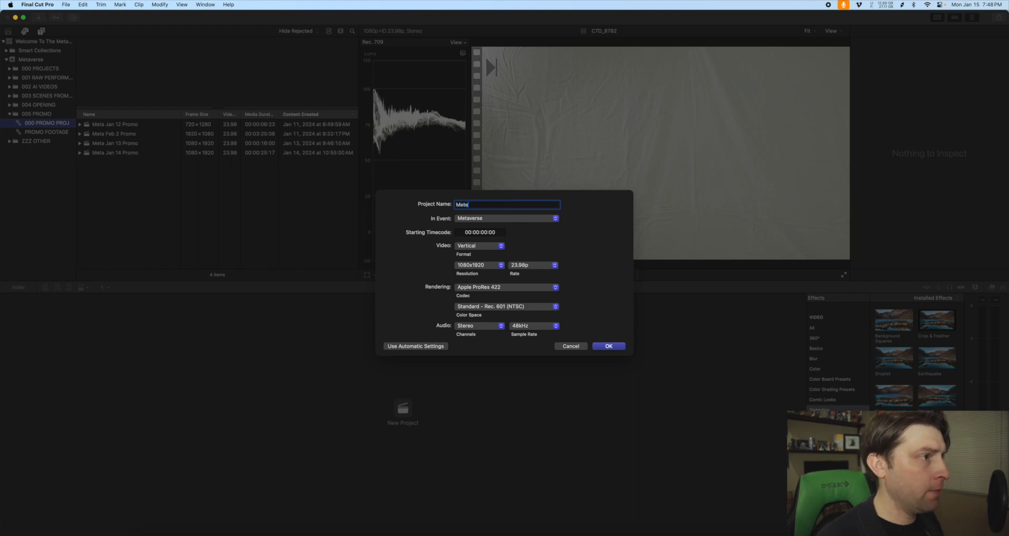
key(BackSpace)
text(avers)
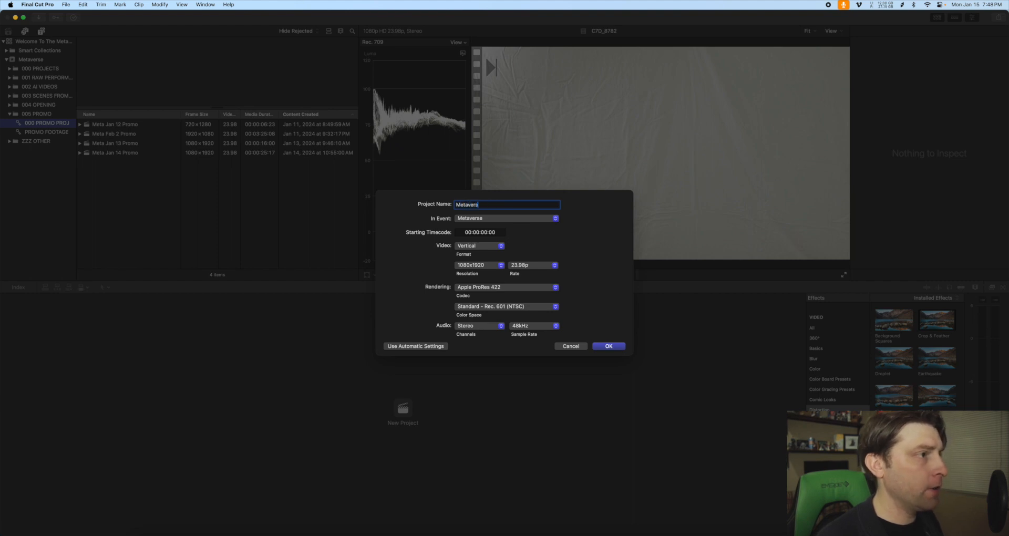
text(e promo 1)
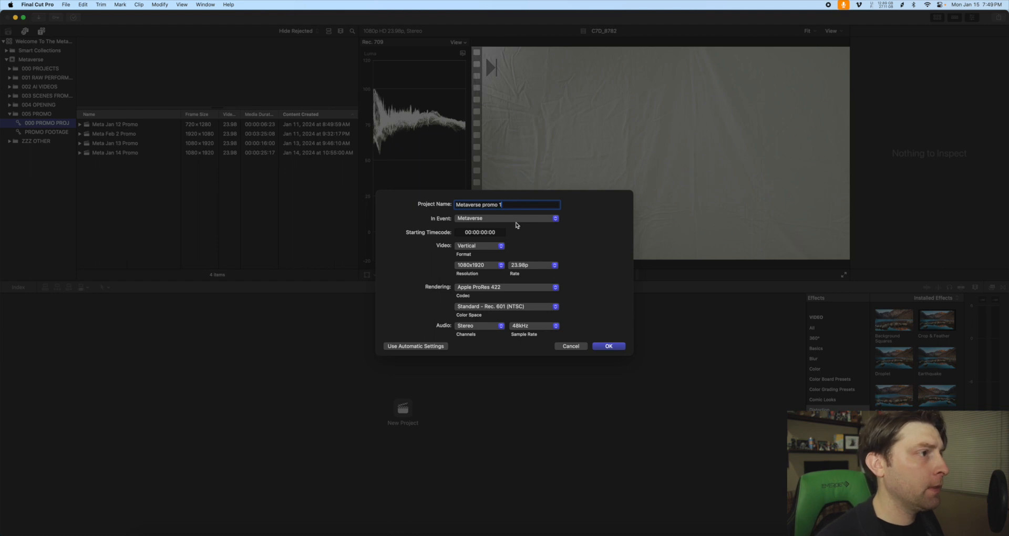
click(495, 246)
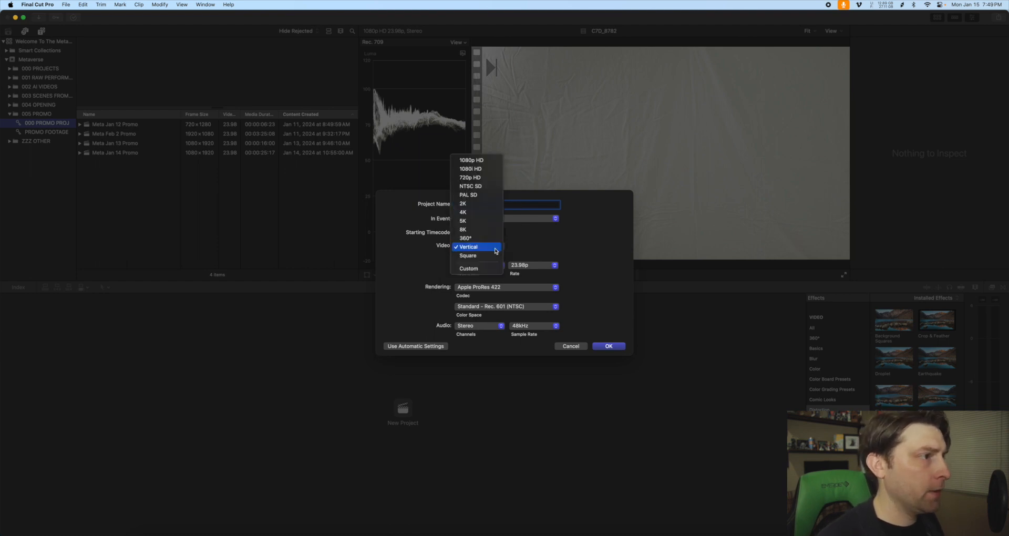
click(476, 161)
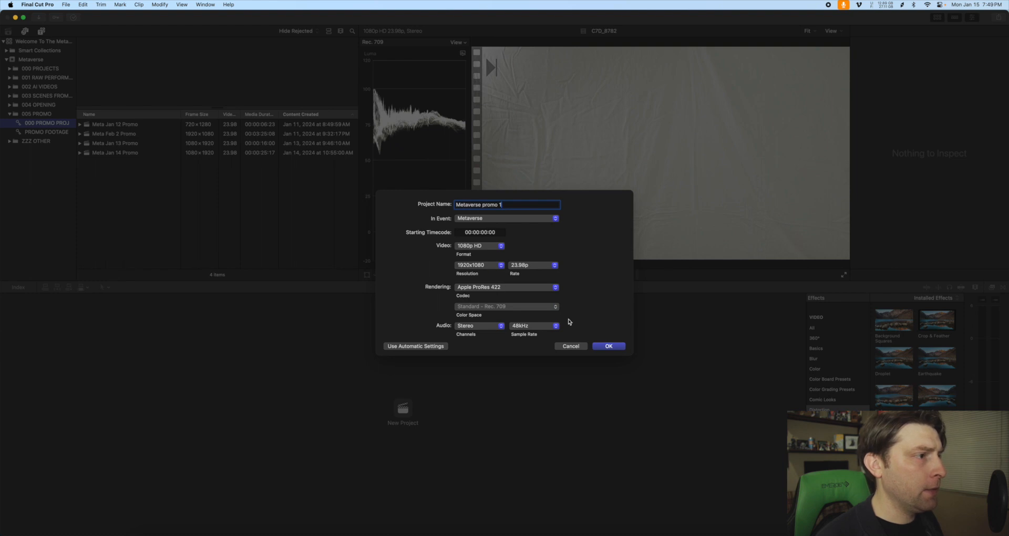
click(610, 347)
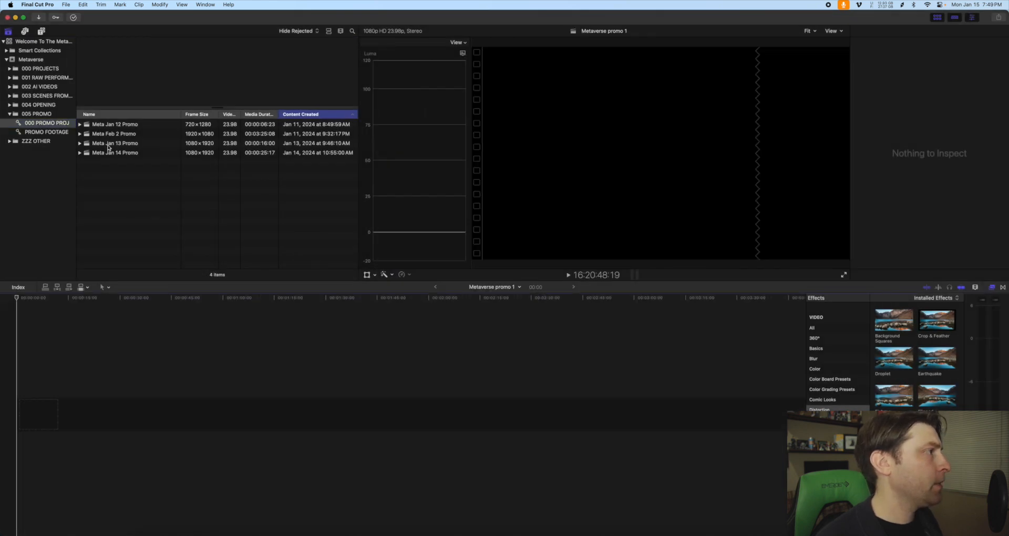
- Open the SINGING collection of the raw performances and view clips C7D_8781 and C7D_8782
click(9, 78)
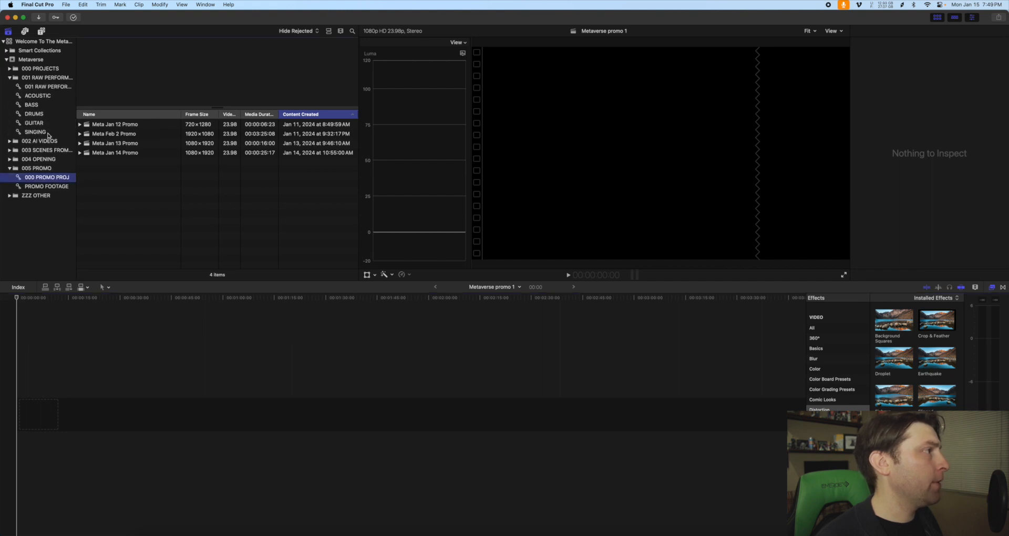
click(47, 134)
click(135, 133)
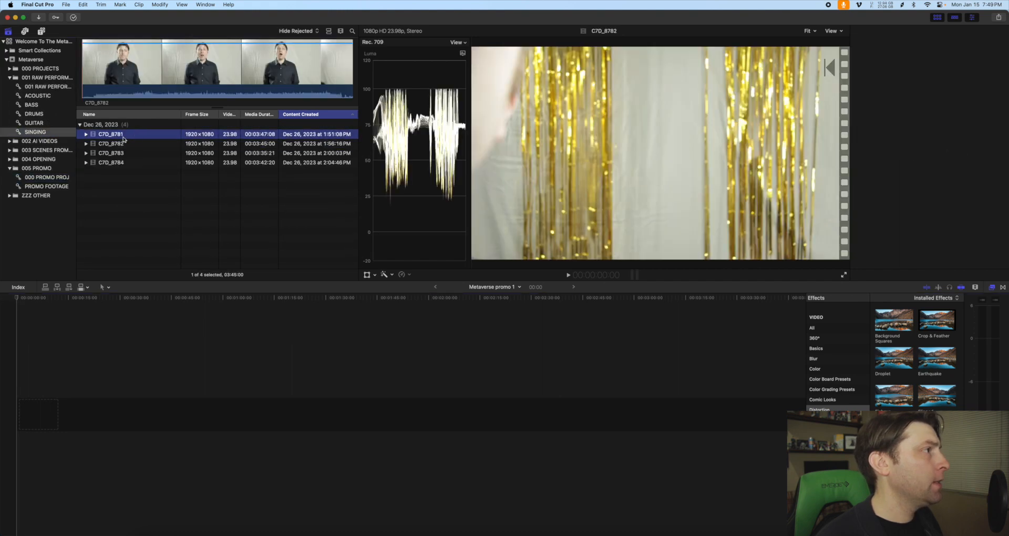
shift+click(127, 144)
click(143, 146)
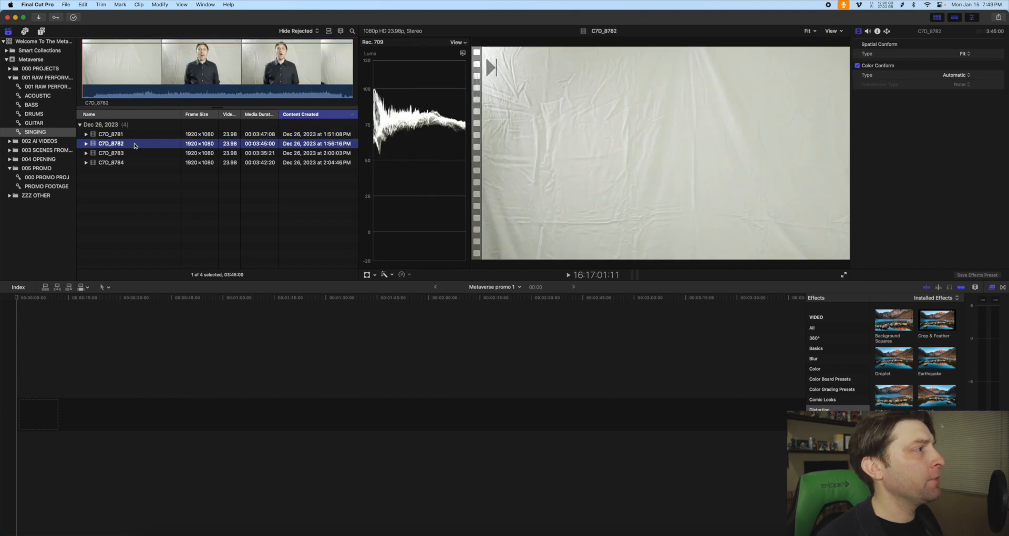
click(135, 134)
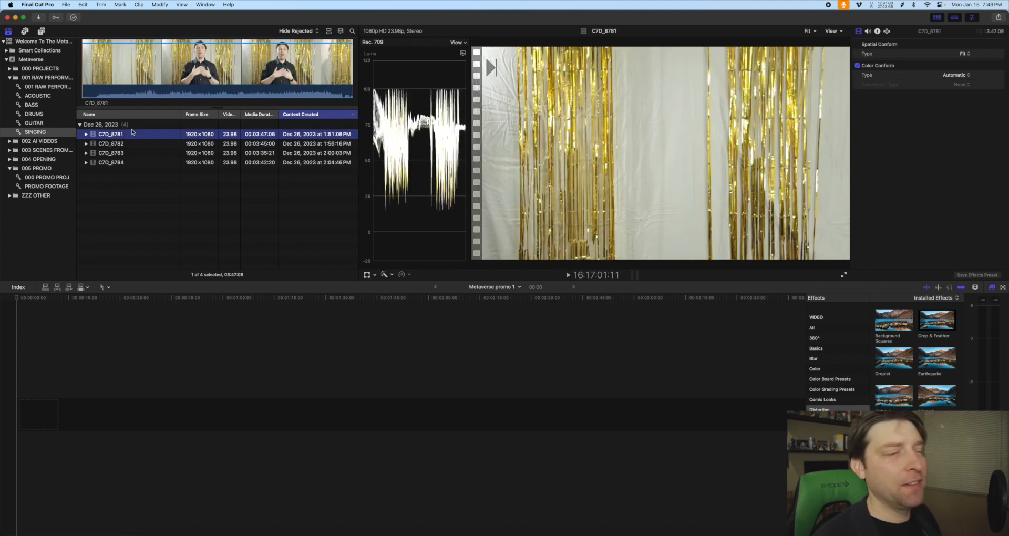
- Mark a range of about 22 seconds near the end of singing clip C7D_8783
click(121, 153)
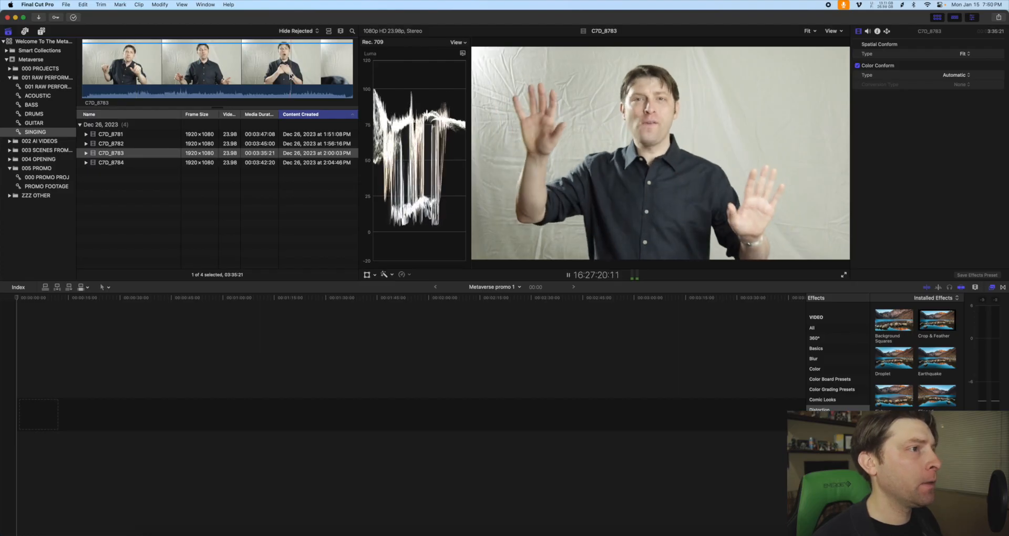
click(283, 75)
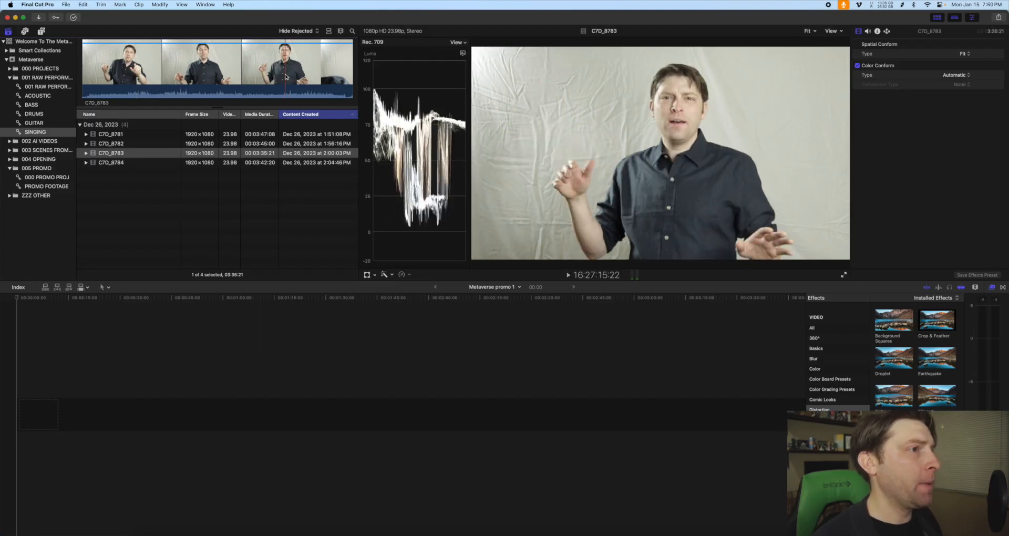
key(i)
key(space)
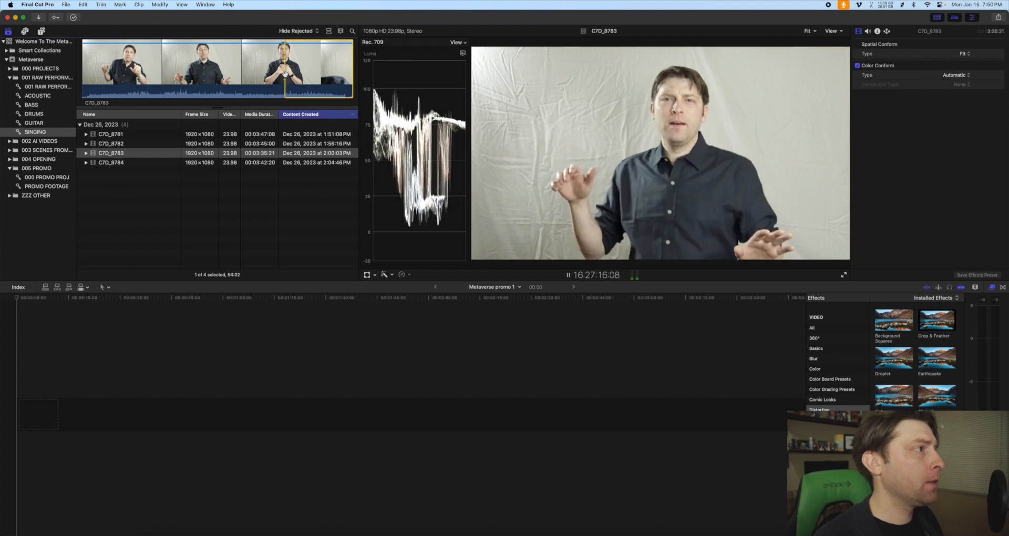
key(i)
key(space)
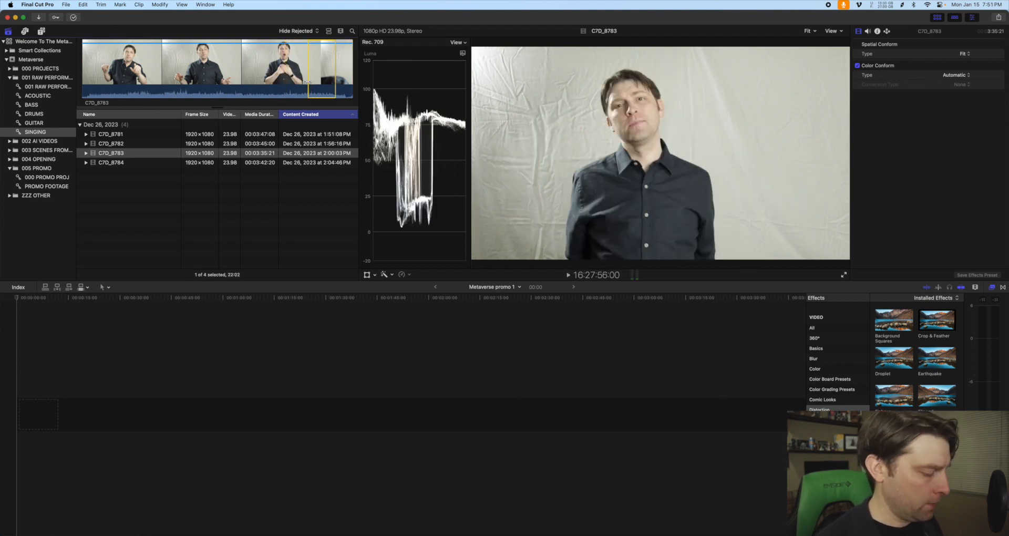
- Append the marked range of C7D_8783 to the timeline and delete the gap so the clip starts at zero
key(e)
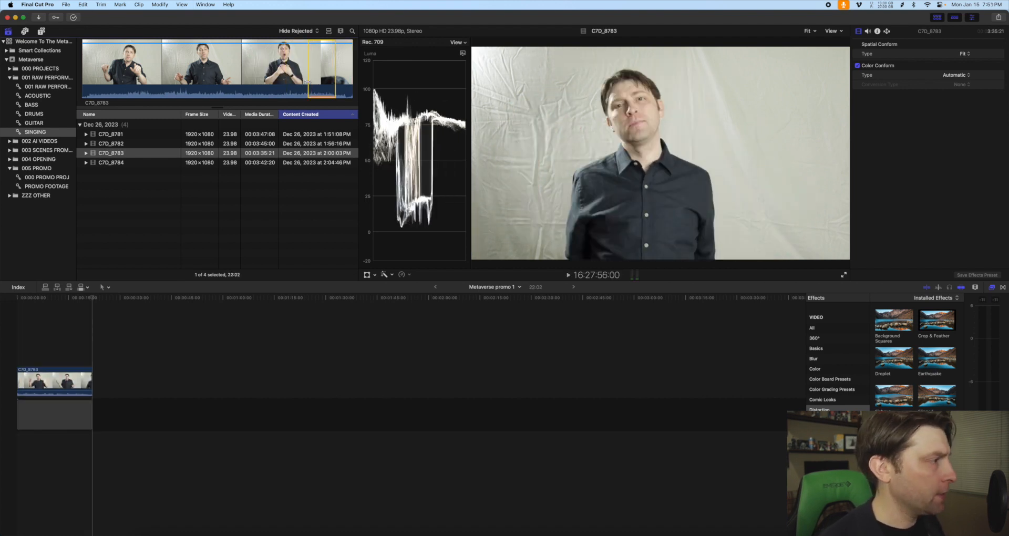
key(w)
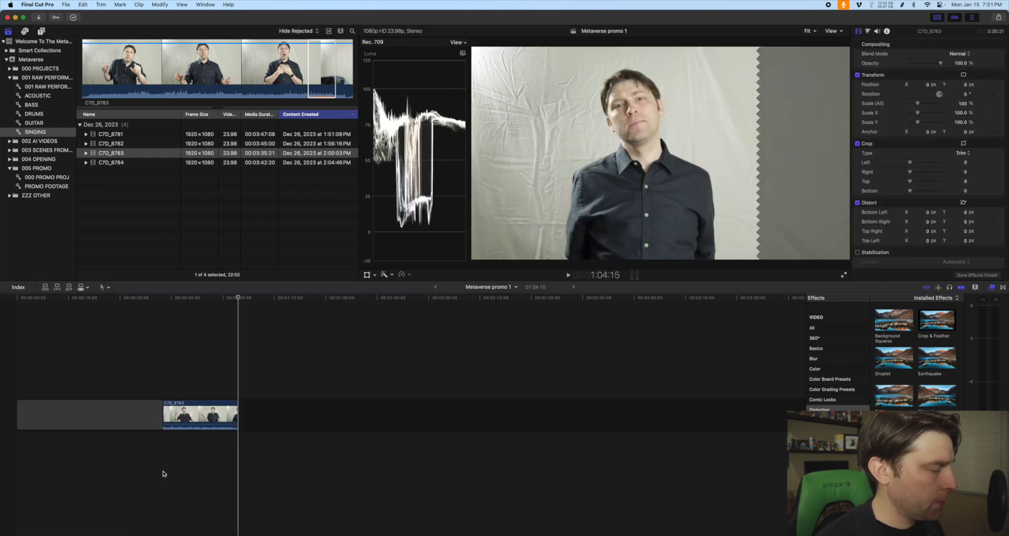
key(e)
drag(196, 382, 109, 435)
key(Delete)
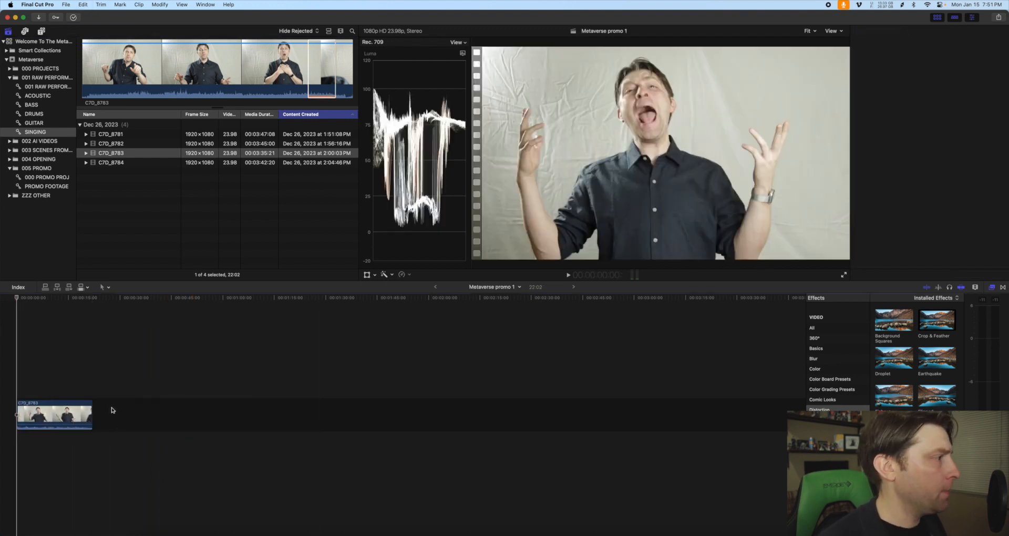
key(super+equal)
key(super+equal)
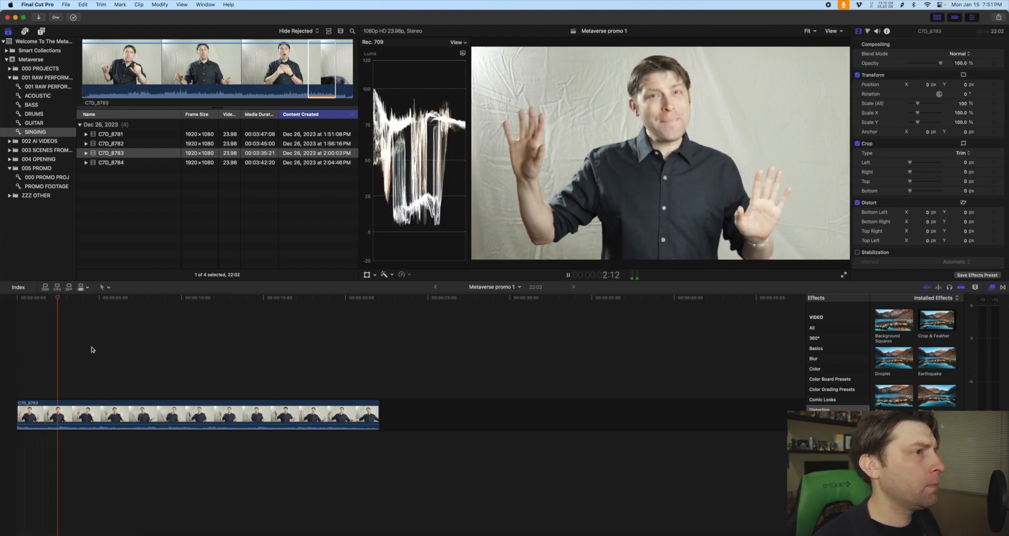
- Trim the start and end of clip C7D_8783 in the timeline to a length of 11:12 and review it
key(space)
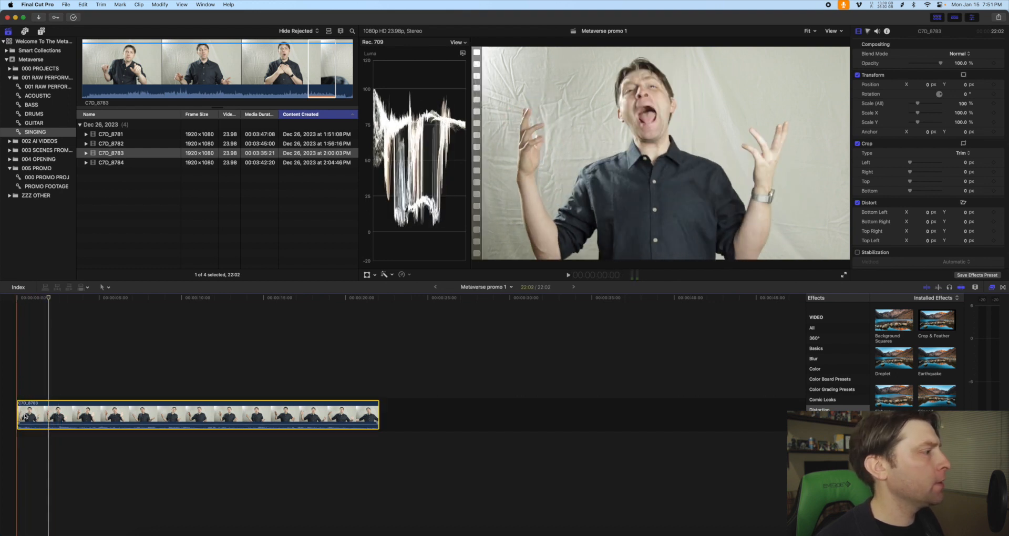
drag(18, 415, 43, 413)
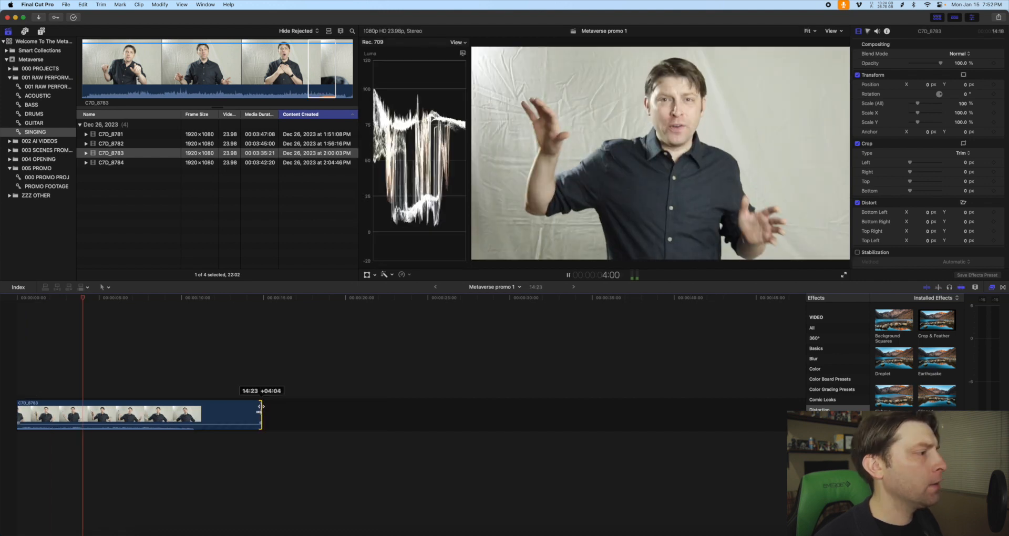
drag(260, 407, 260, 410)
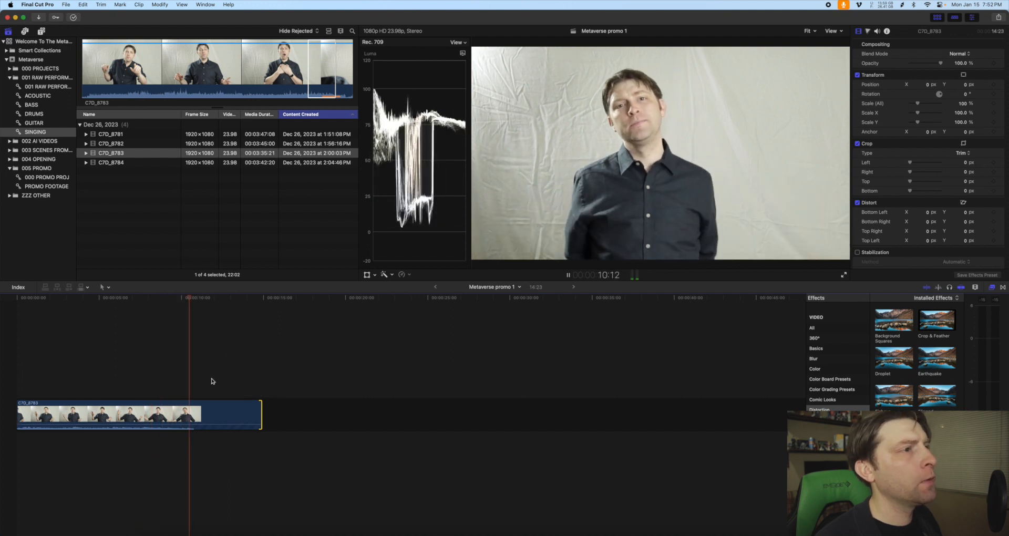
key(space)
drag(258, 412, 206, 422)
click(160, 367)
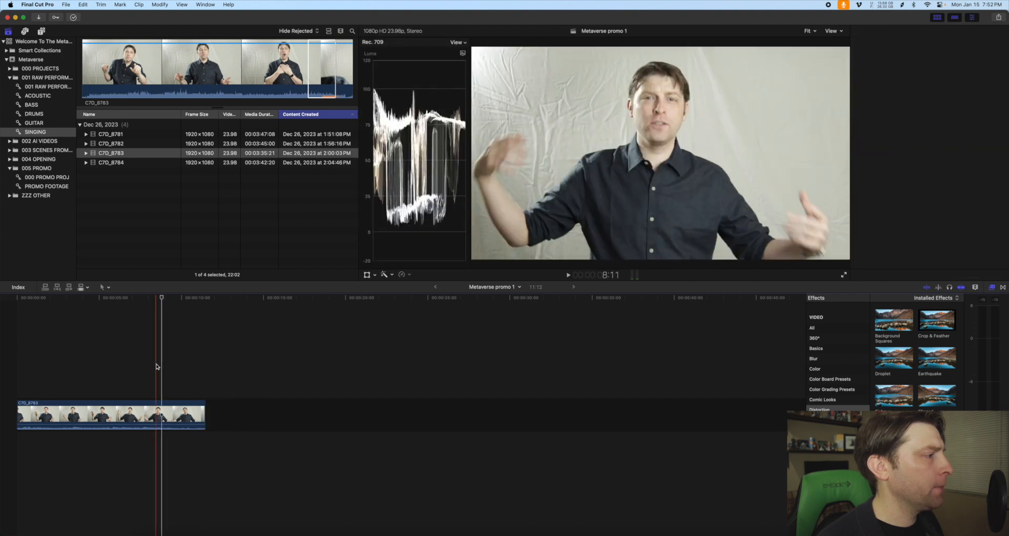
click(134, 351)
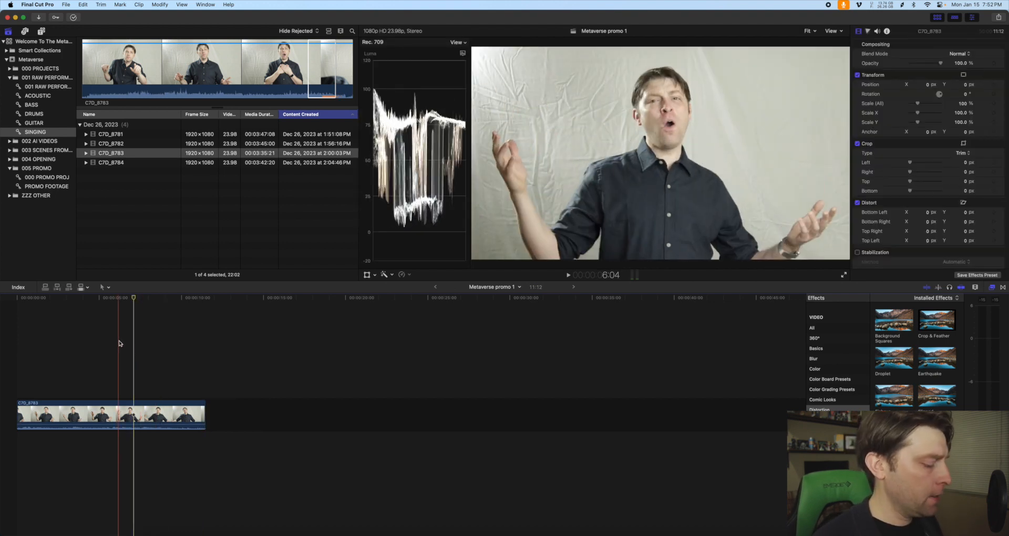
- Export the project as "Metaverse promo 1 RAW" into a new folder named "Out to Runway" inside Tutorial Video
key(super+e)
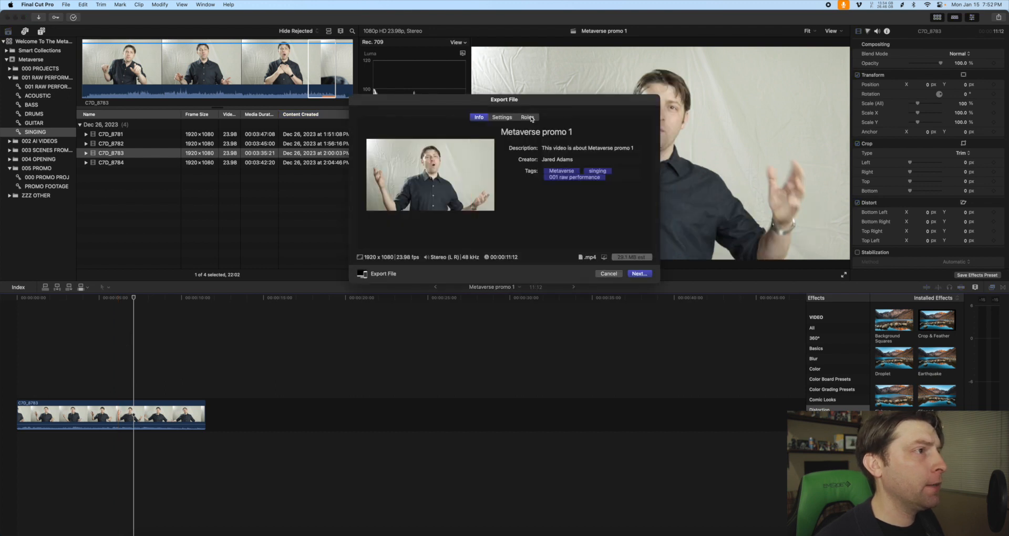
click(578, 129)
text(RAW)
click(501, 117)
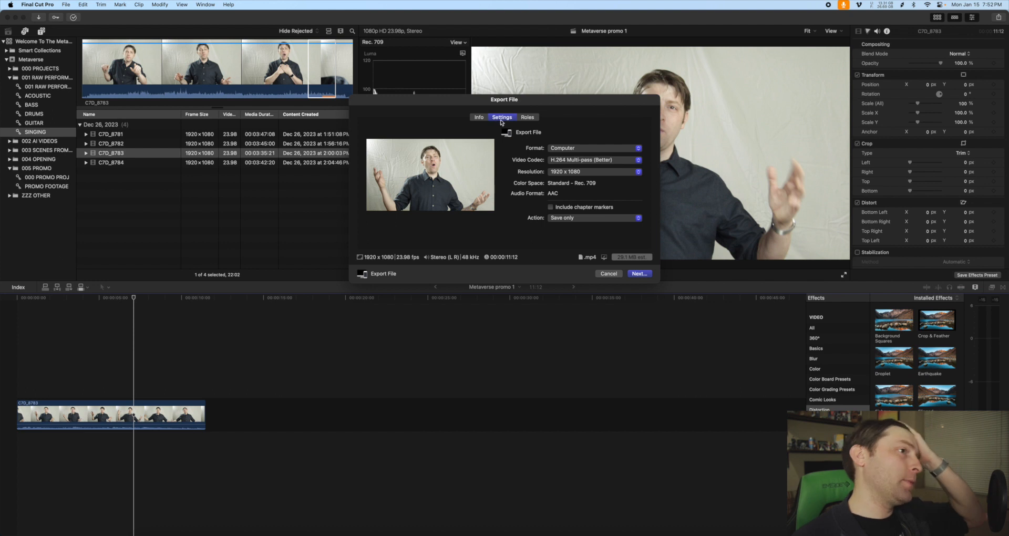
click(639, 274)
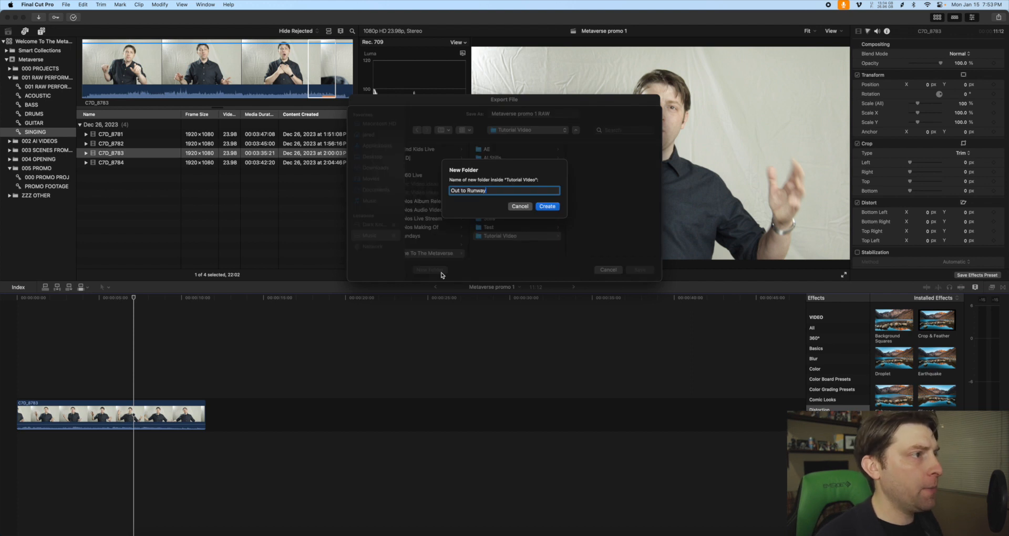
click(547, 206)
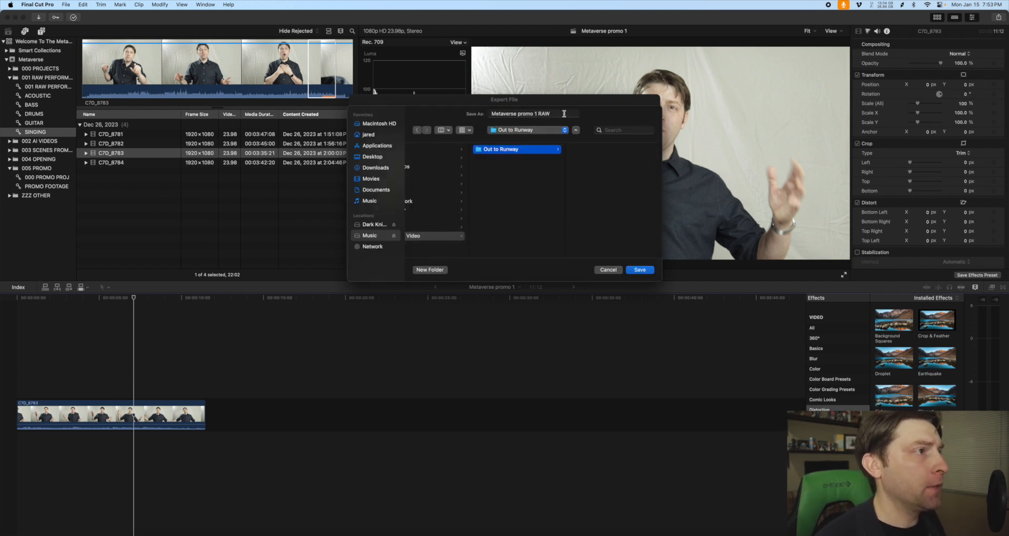
click(644, 272)
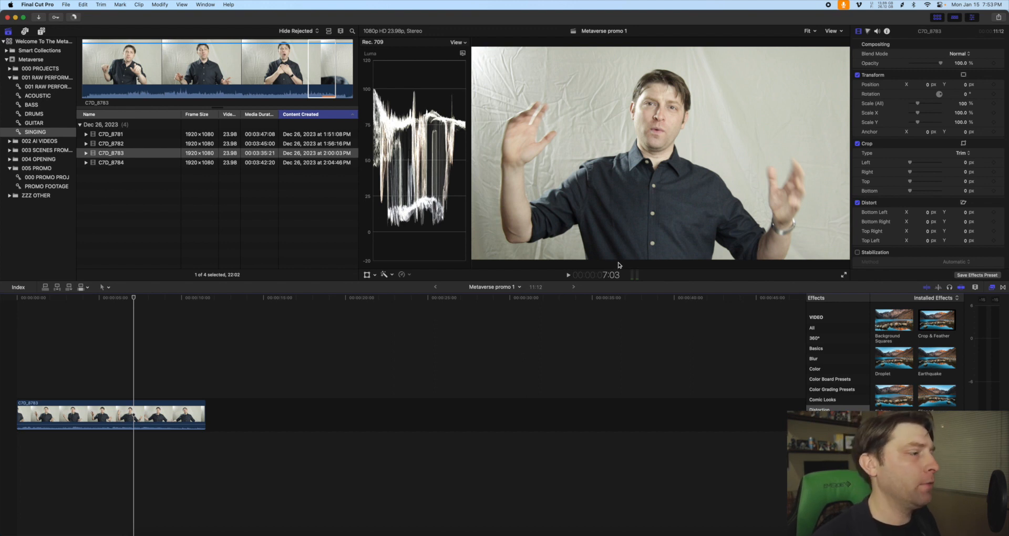
- Switch to Runway in the Brave browser and create an assets folder named "Metaverse Promo Material"
click(413, 532)
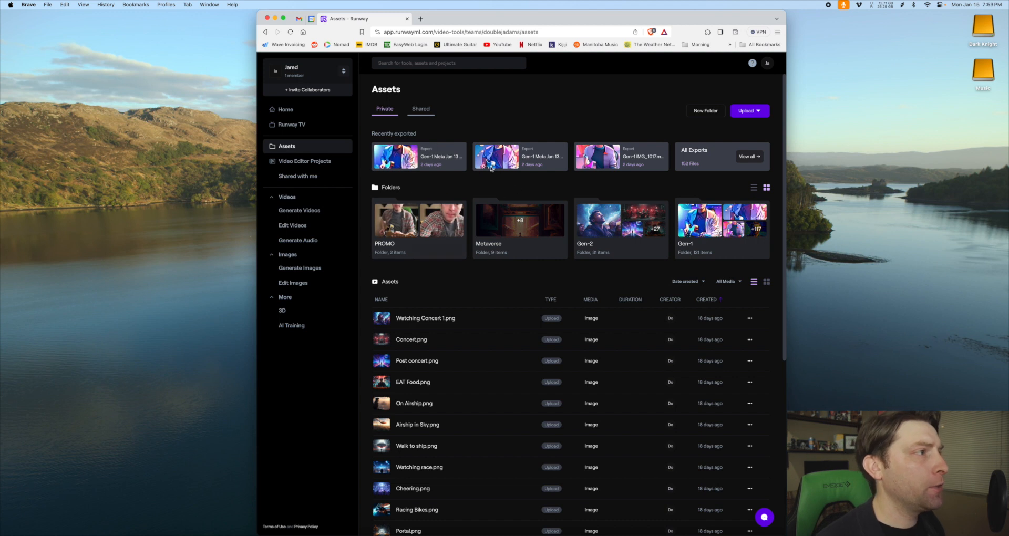
click(707, 112)
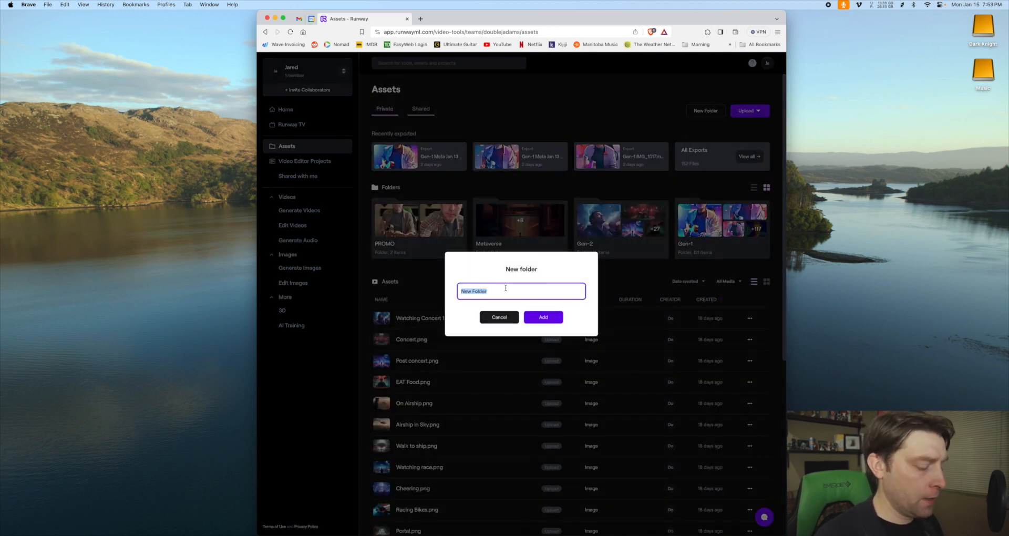
text(Meta)
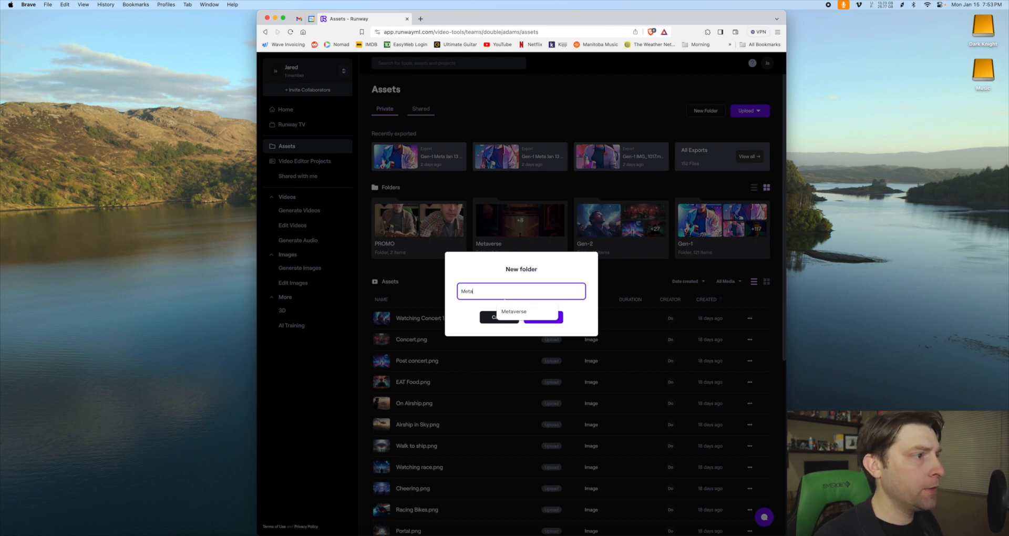
text(verse Promo Material)
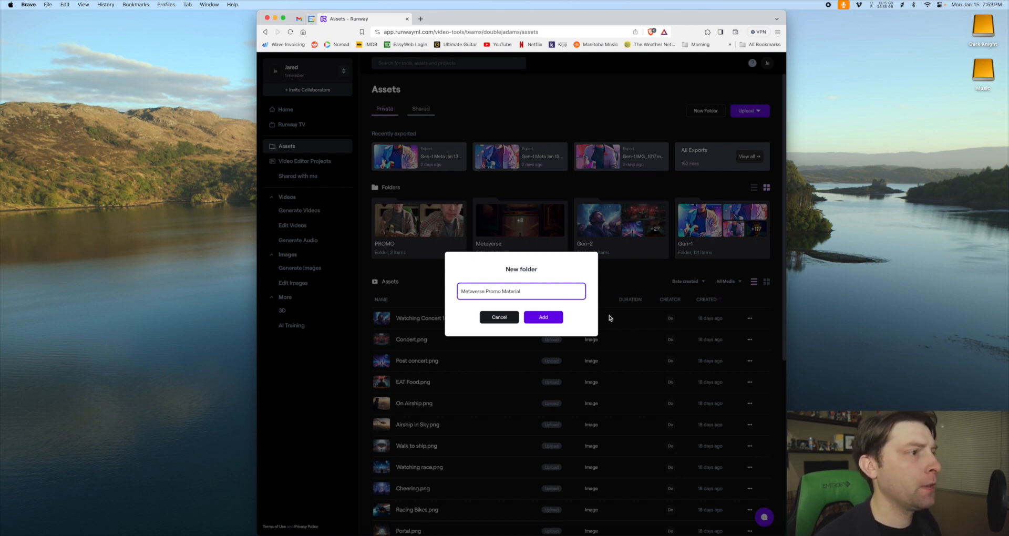
click(553, 319)
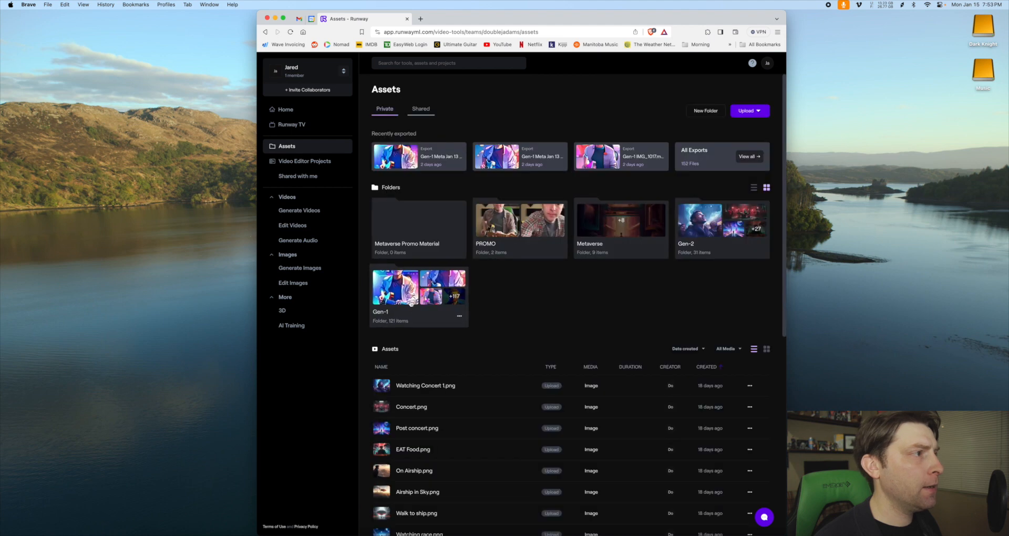
- Open the Metaverse Promo Material folder and upload the exported "Metaverse promo 1 RAW" video into it
click(379, 221)
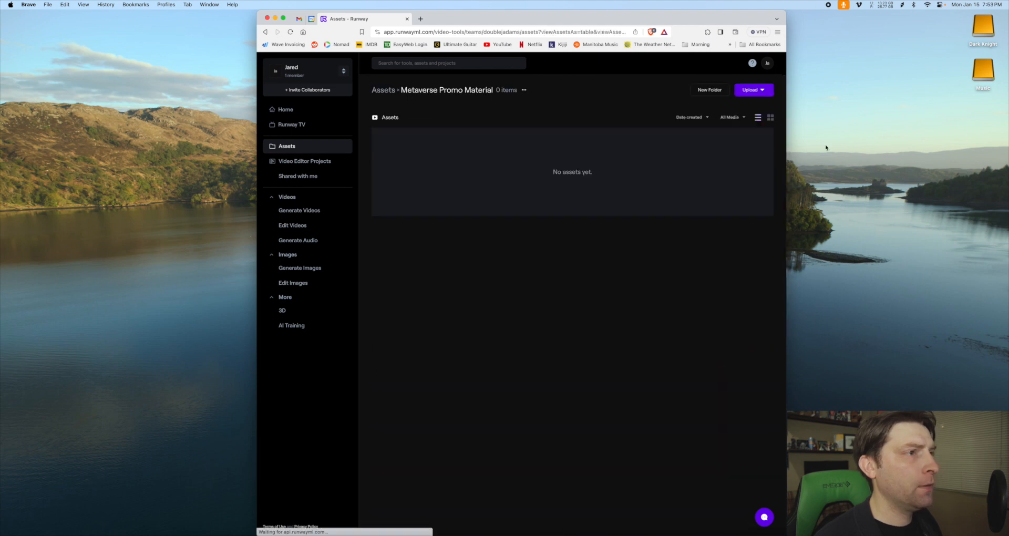
click(746, 91)
click(744, 107)
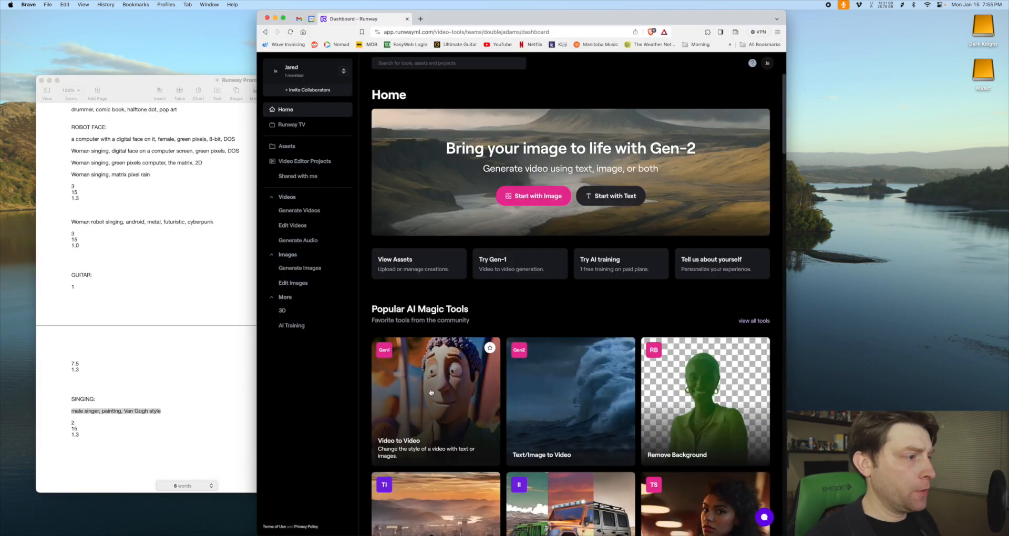
- Open the Video to Video tool and load the RAW promo video from the Metaverse Promo Material folder as input
click(427, 377)
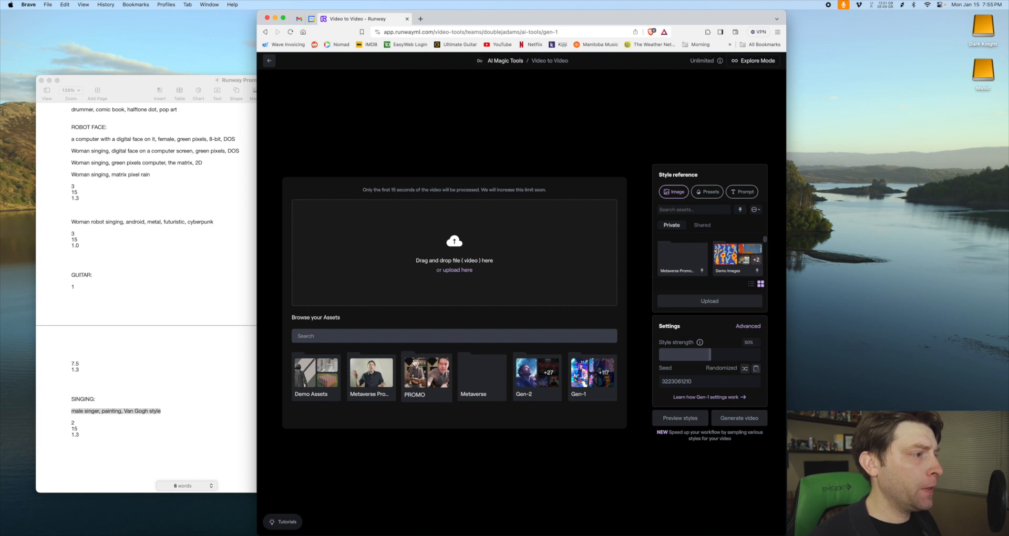
click(368, 381)
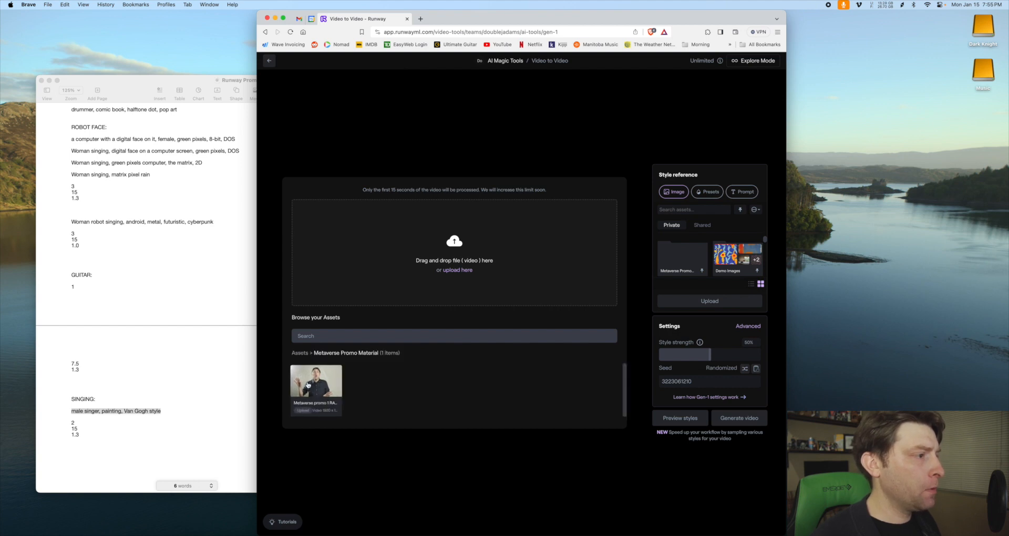
drag(307, 390, 429, 247)
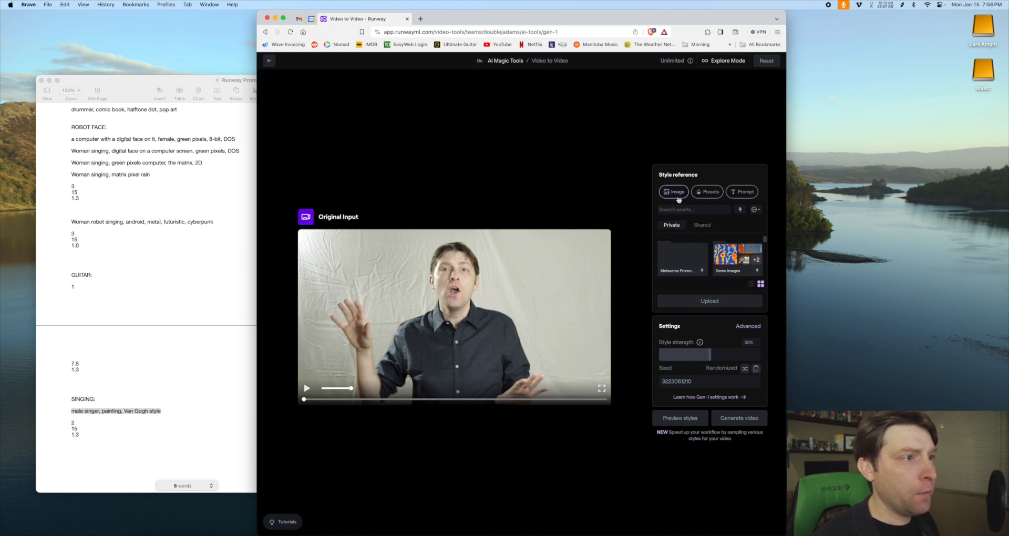
- Look through the preset styles available as a style reference
click(708, 193)
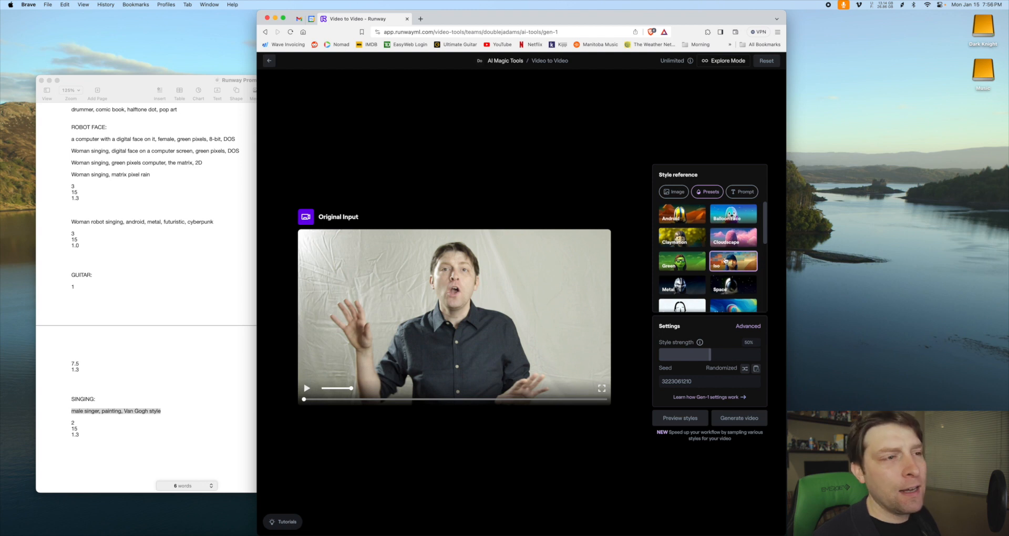
scroll(710, 247, down, 1)
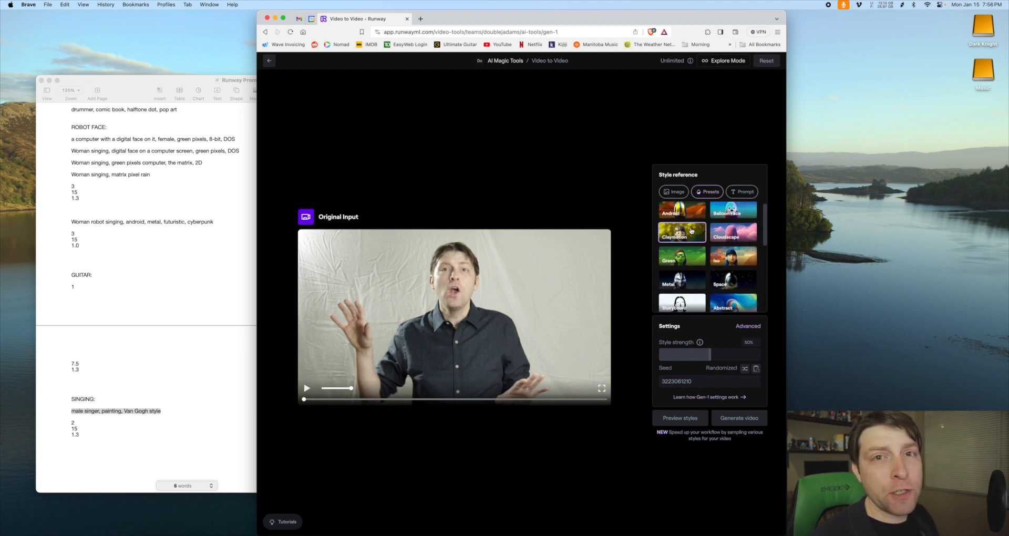
scroll(693, 234, down, 5)
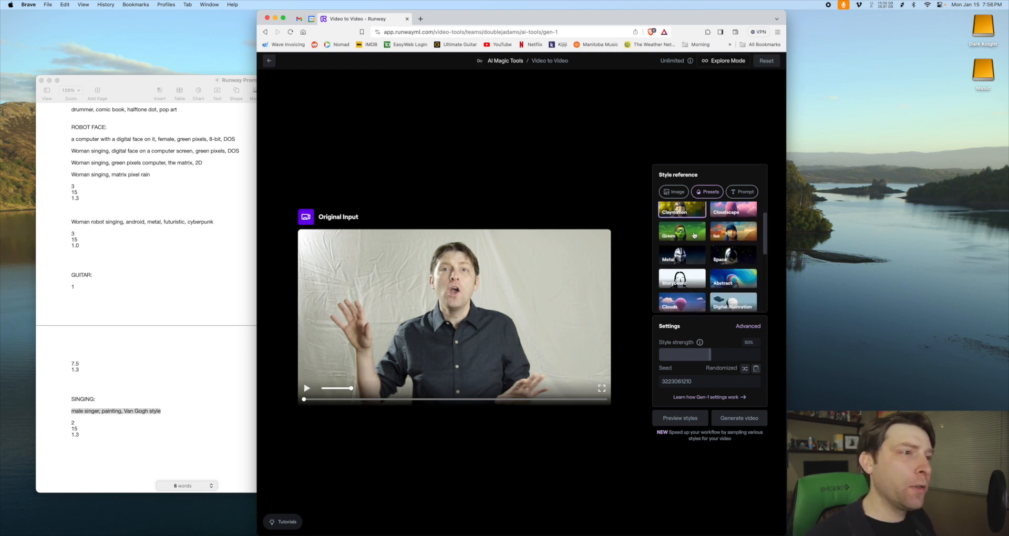
scroll(694, 235, down, 5)
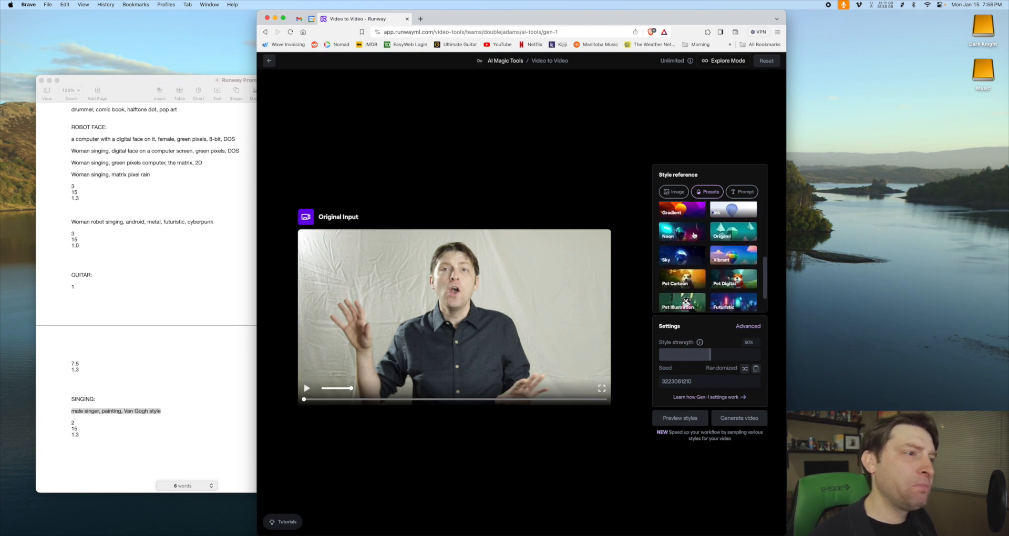
scroll(697, 280, up, 6)
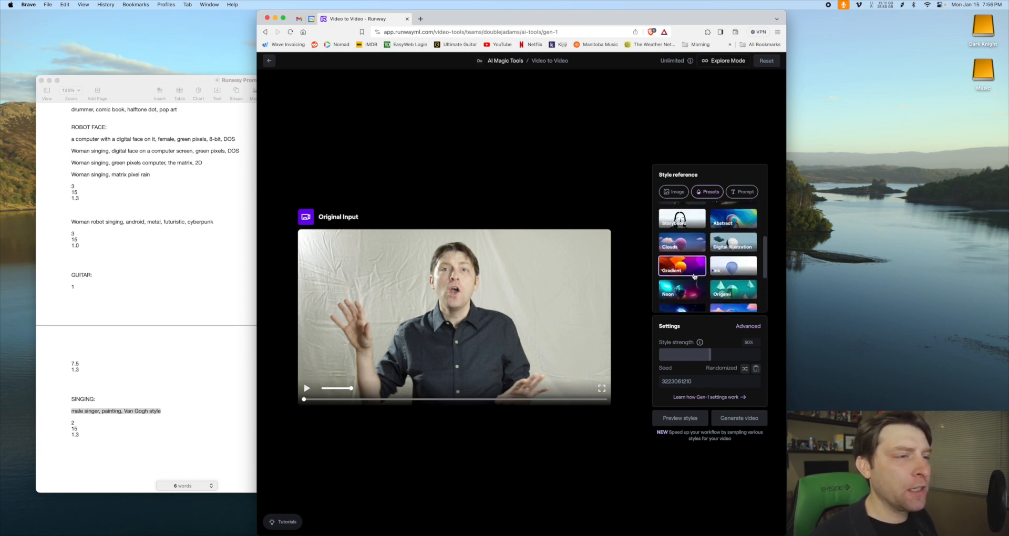
scroll(695, 275, up, 3)
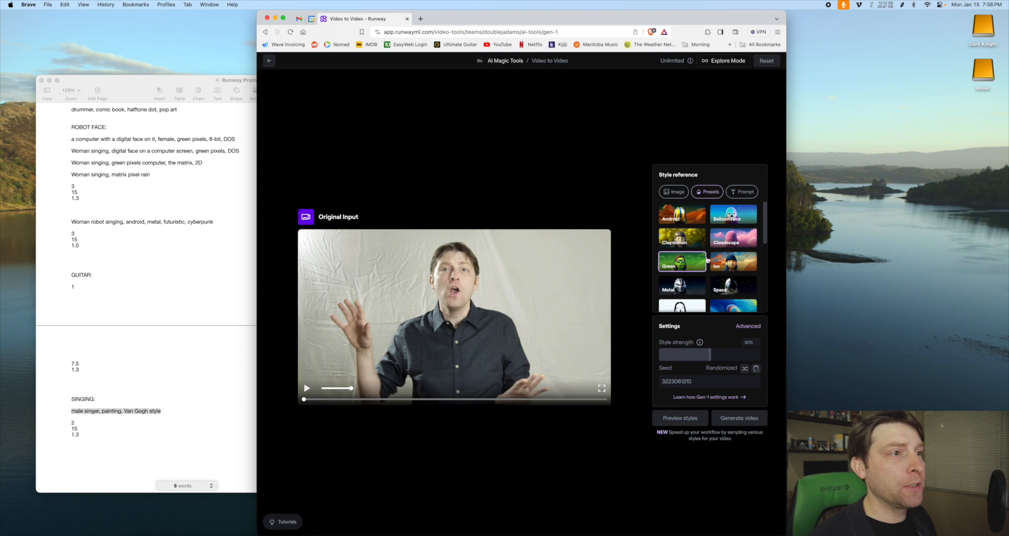
- Use a text prompt as style reference and paste "male singer, painting, Van Gogh style" from the Runway Prompts document
click(749, 195)
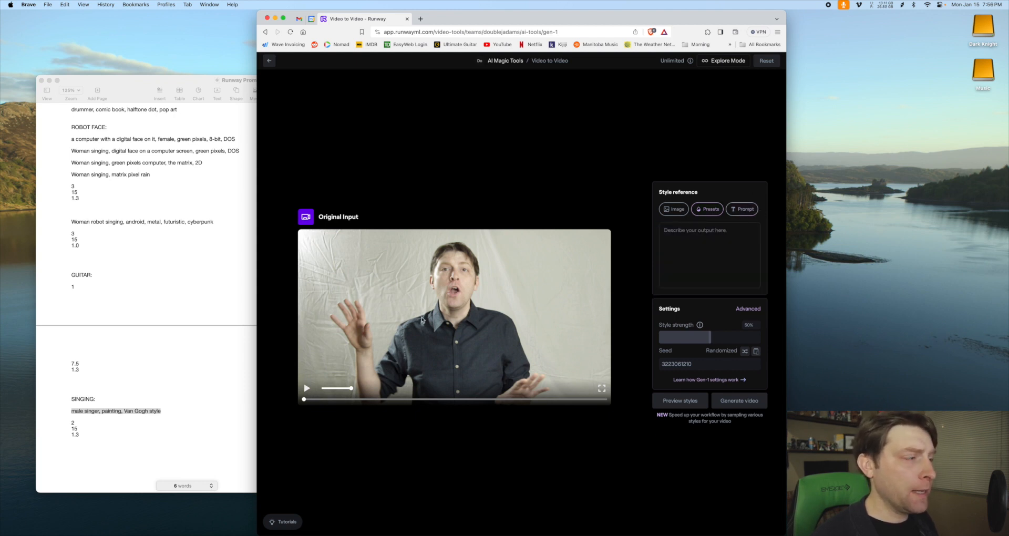
click(186, 406)
drag(175, 412, 100, 408)
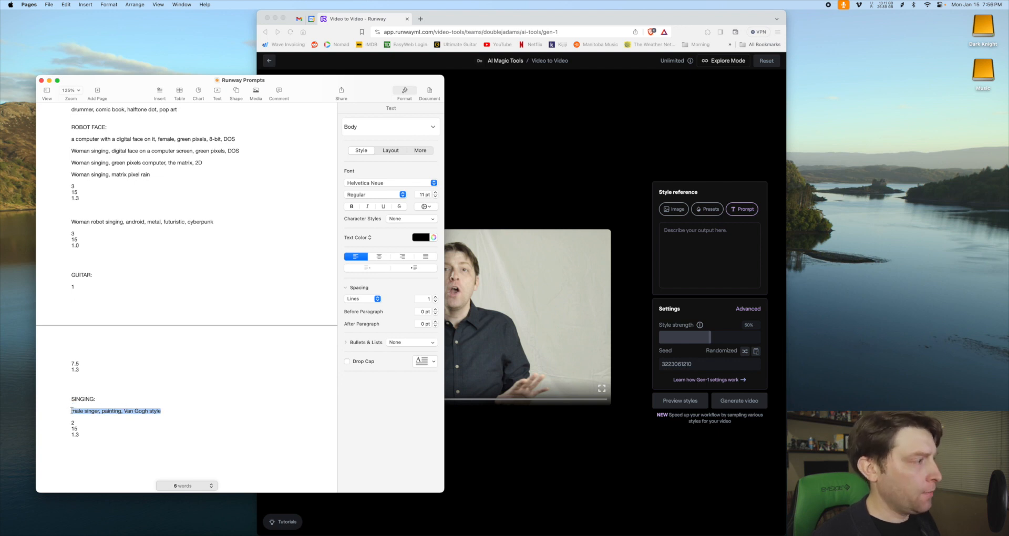
key(super+c)
click(545, 446)
click(683, 269)
key(super+v)
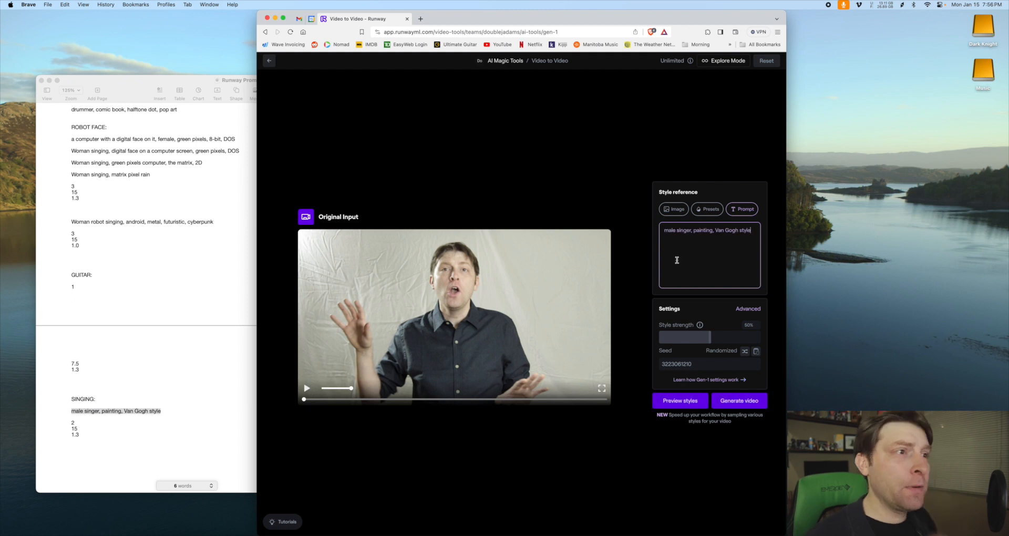
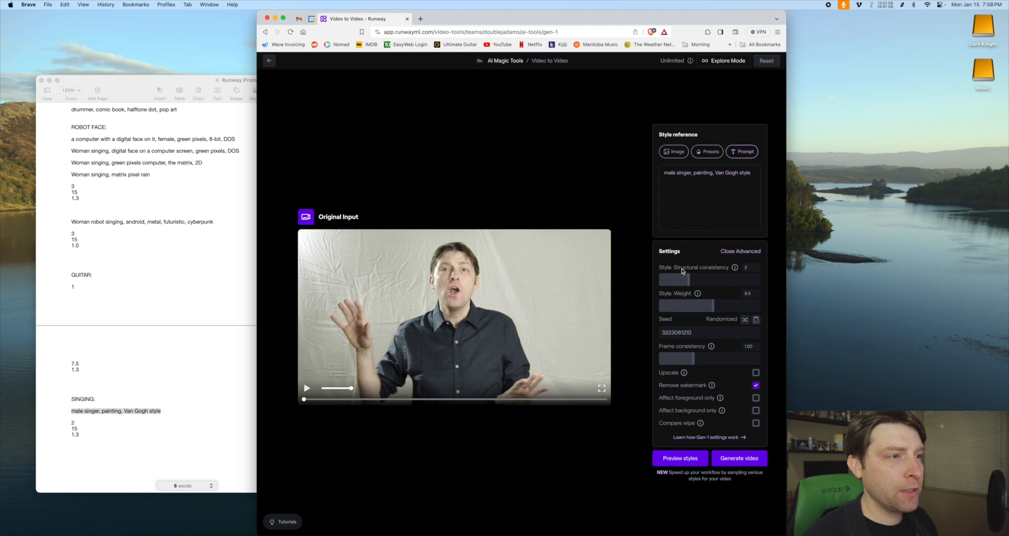
- Try Structural consistency at its extremes of 7 and 0, and set it back to 2
drag(687, 280, 791, 281)
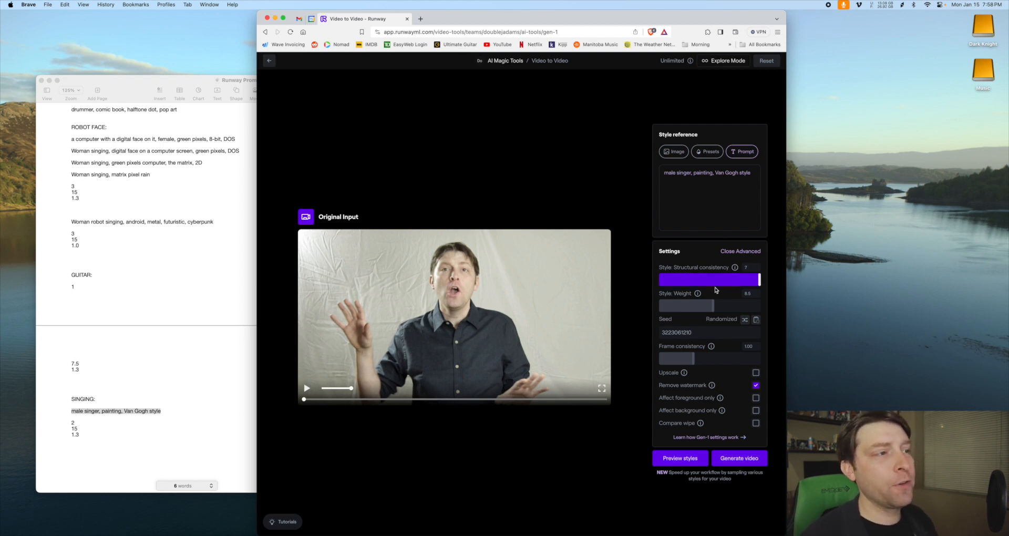
drag(760, 282, 598, 276)
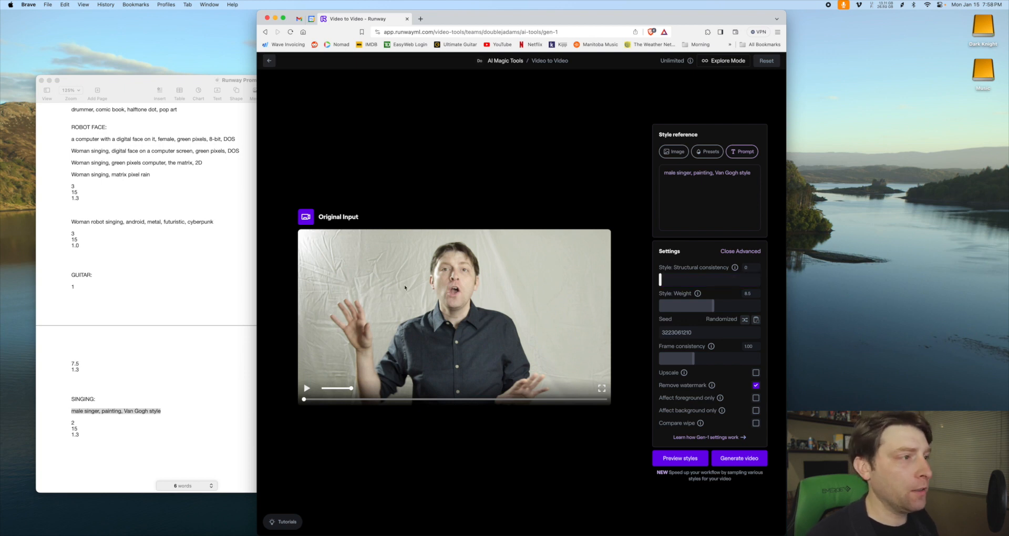
click(751, 267)
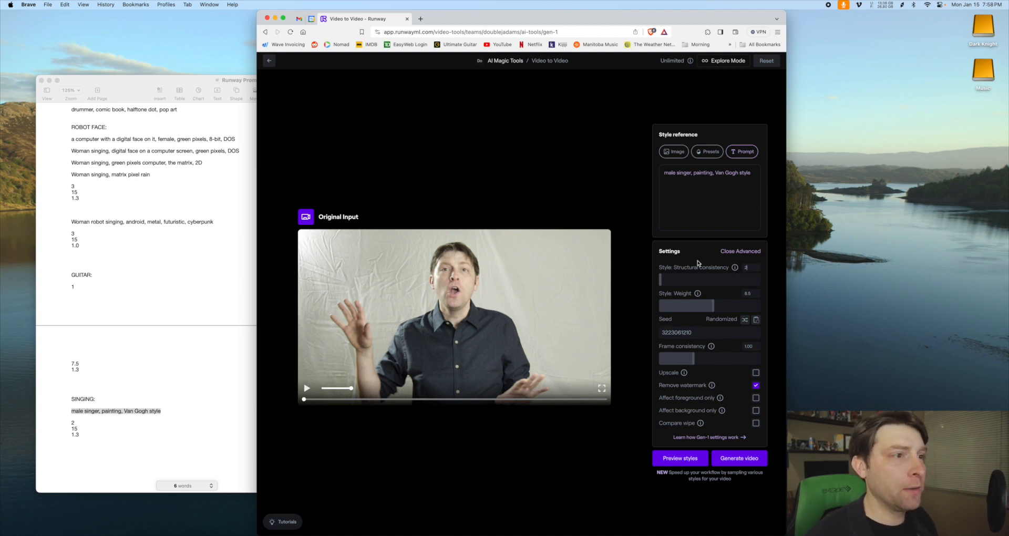
key(Return)
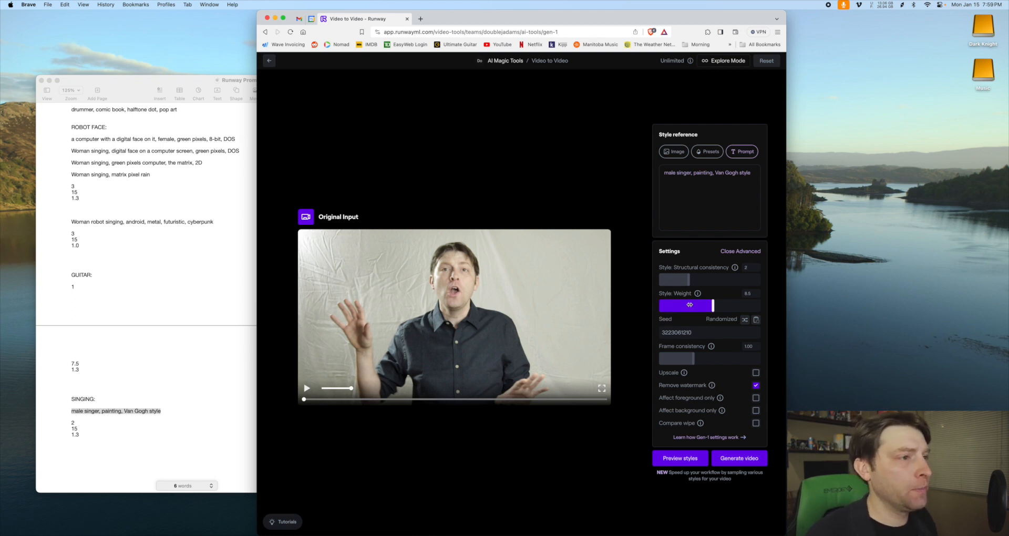
mouse_move(698, 294)
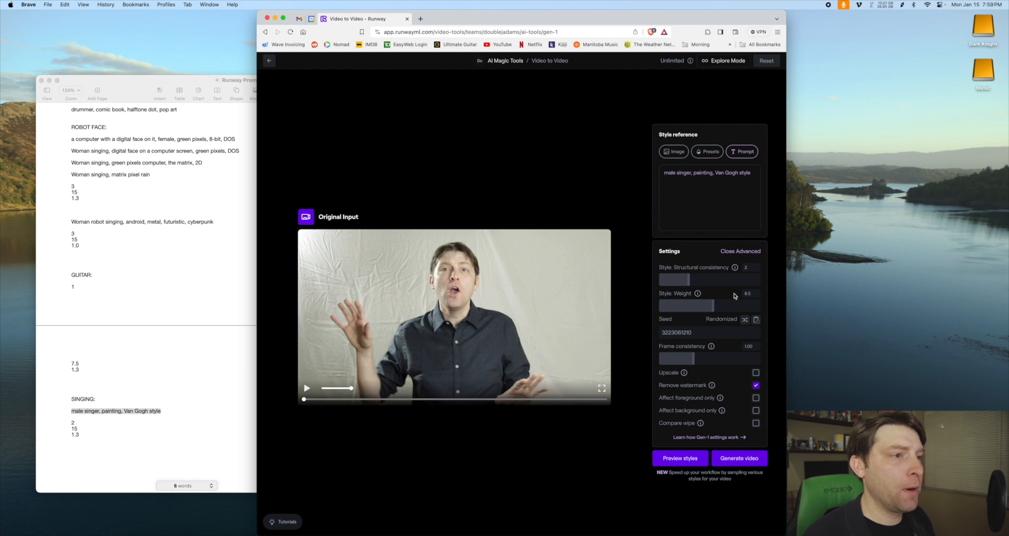
- Set the Style: Weight value to 15
click(752, 294)
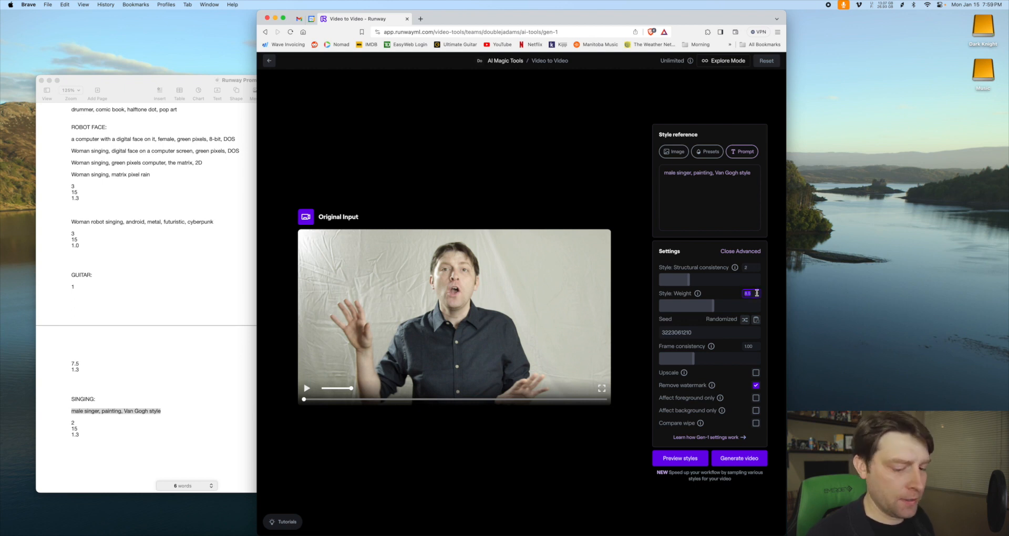
text(15)
key(Return)
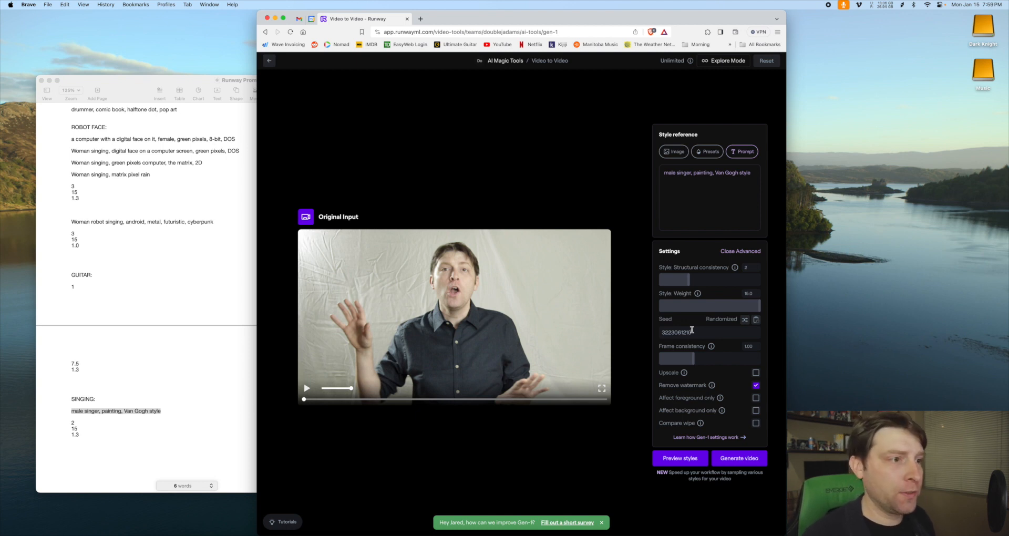
- Set Frame consistency to 1.3 and enable the Upscale option
mouse_move(713, 347)
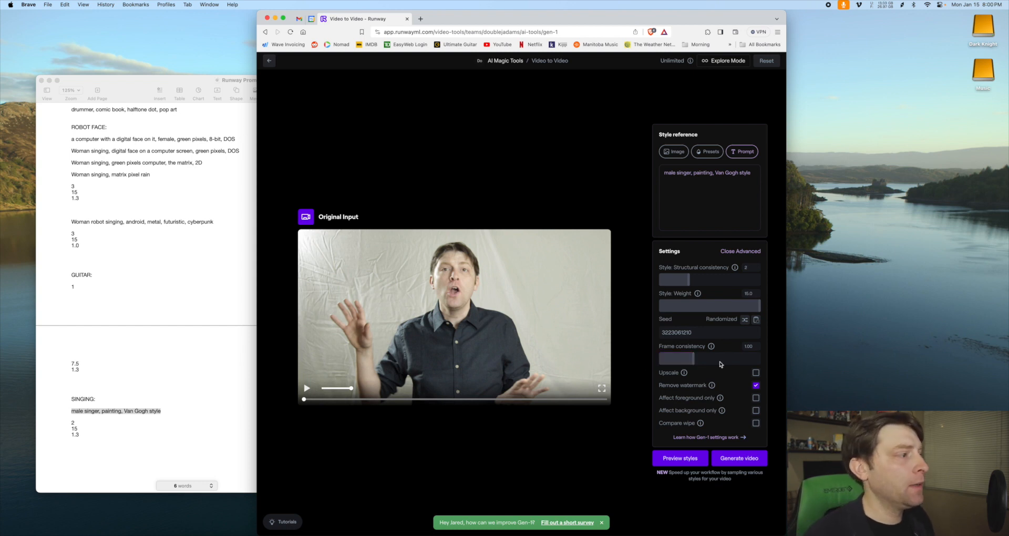
click(759, 346)
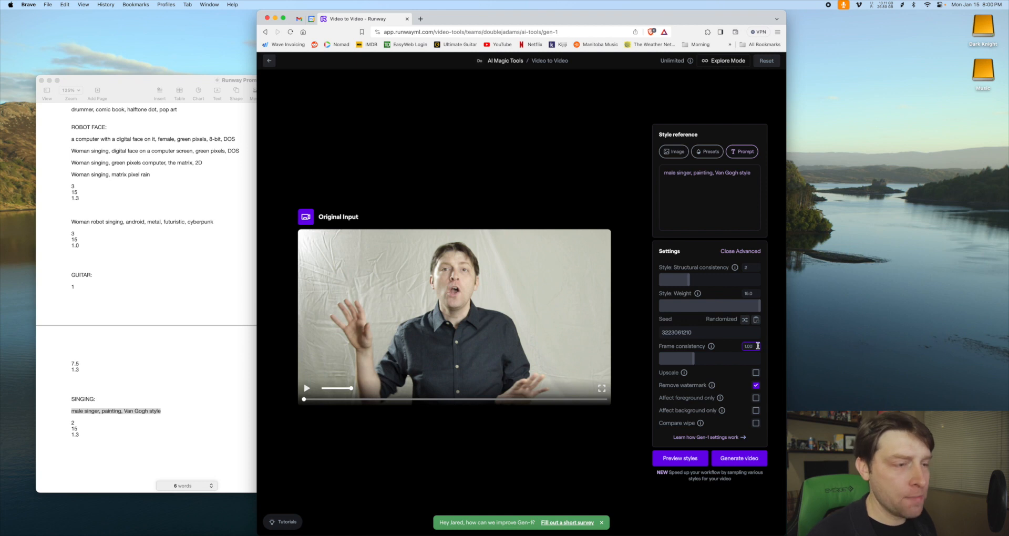
key(BackSpace)
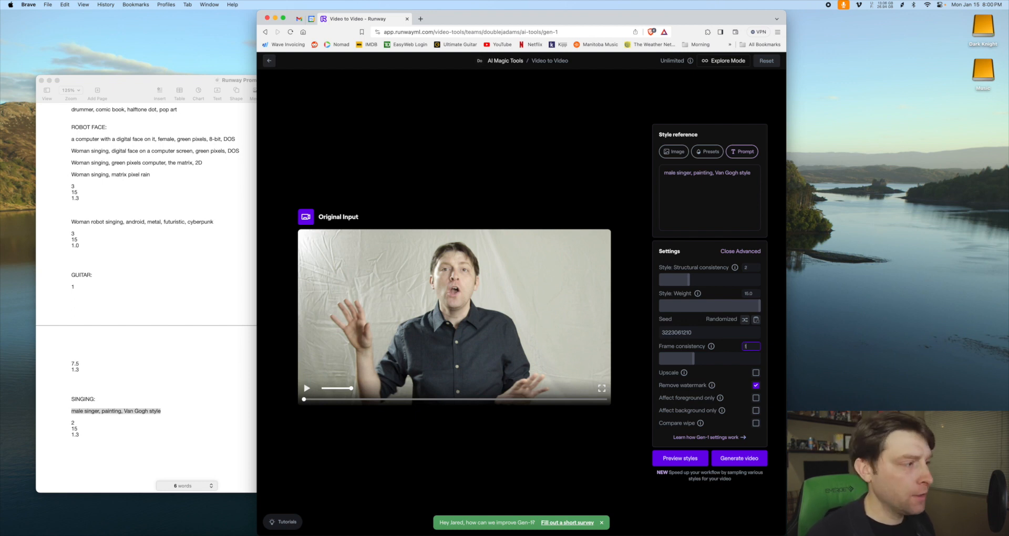
click(722, 367)
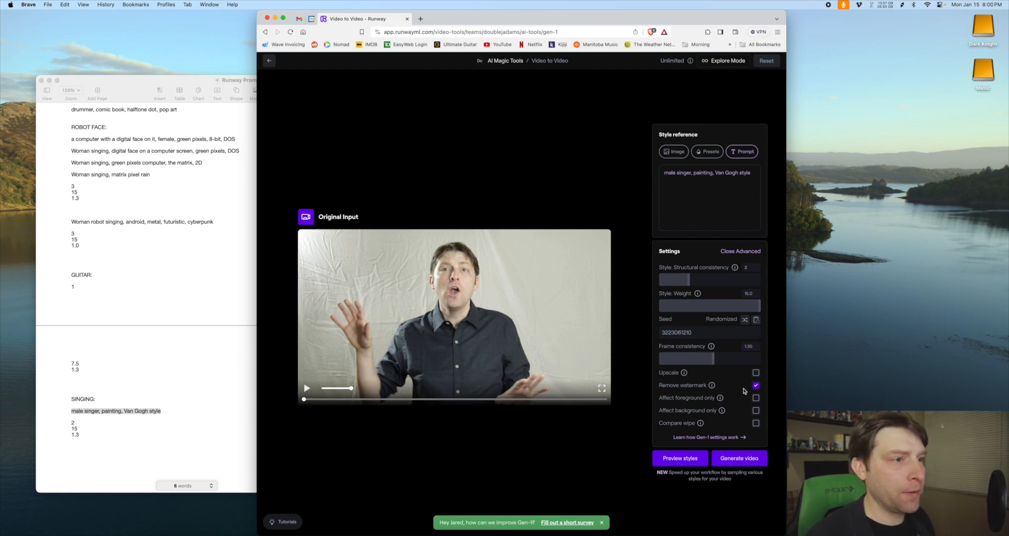
click(756, 374)
mouse_move(684, 373)
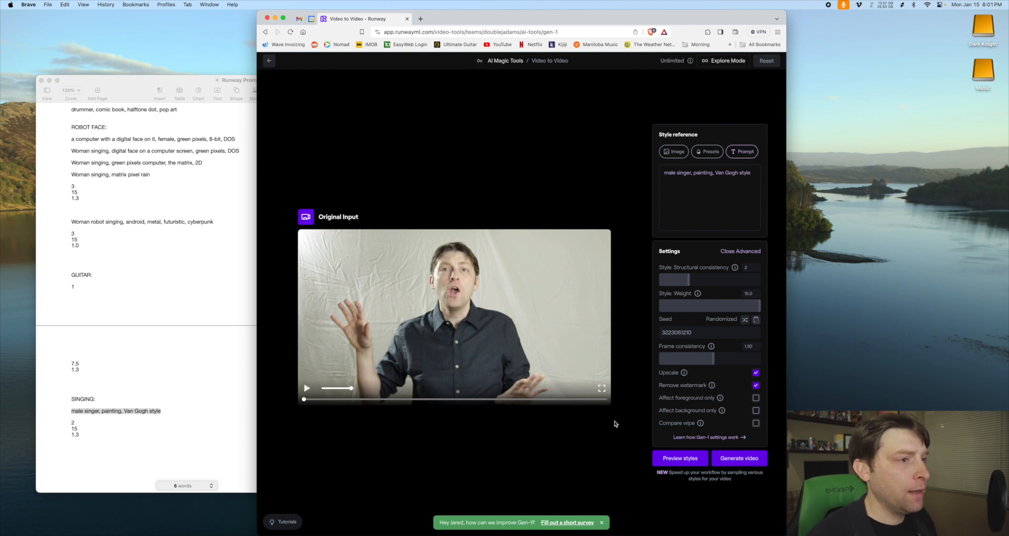
- Generate style previews from the Van Gogh prompt and create more previews in the same style
click(679, 463)
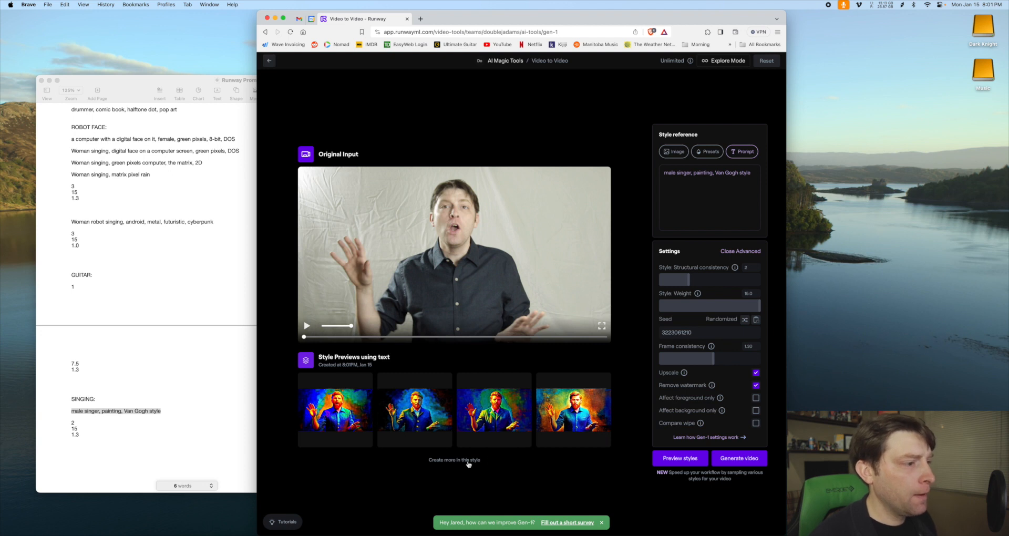
mouse_move(462, 429)
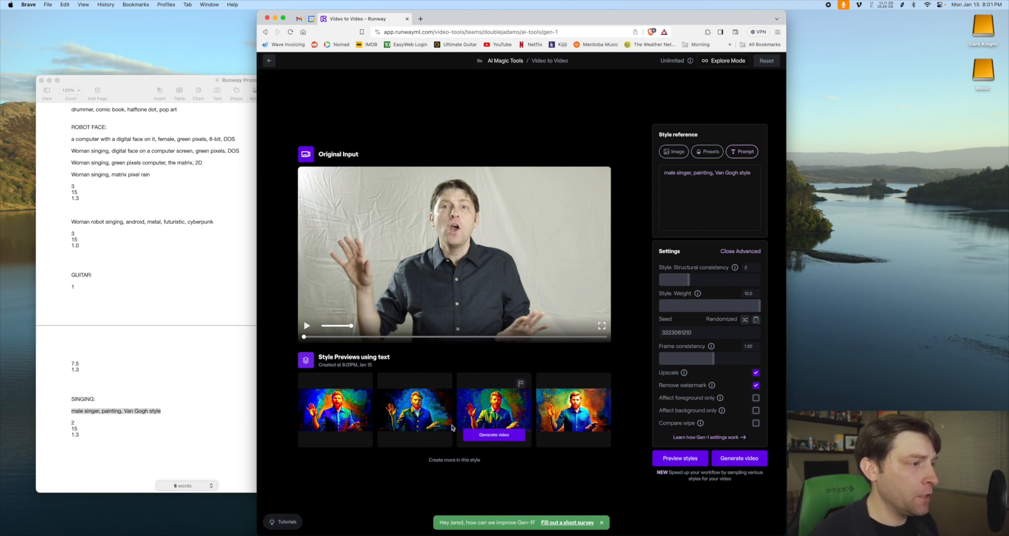
mouse_move(561, 440)
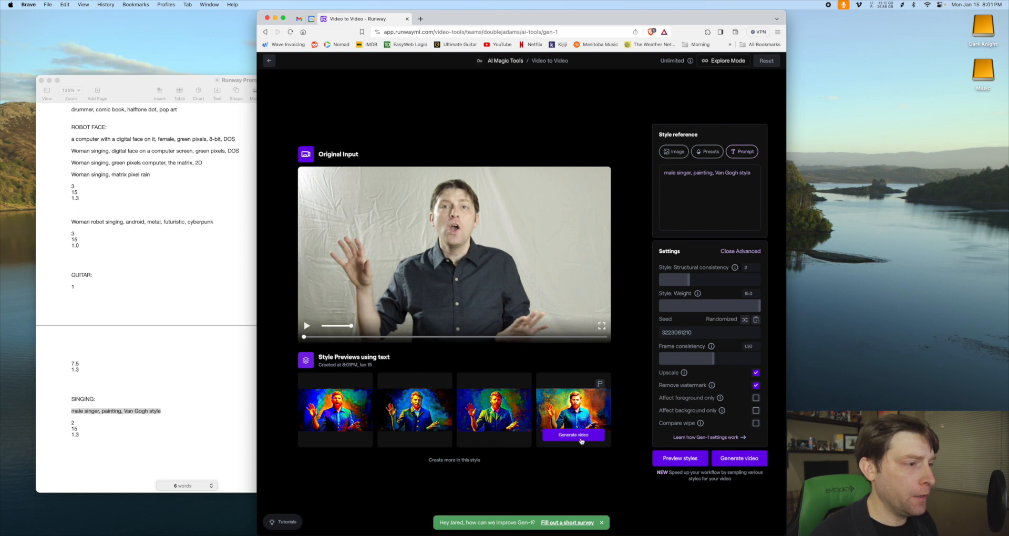
click(447, 461)
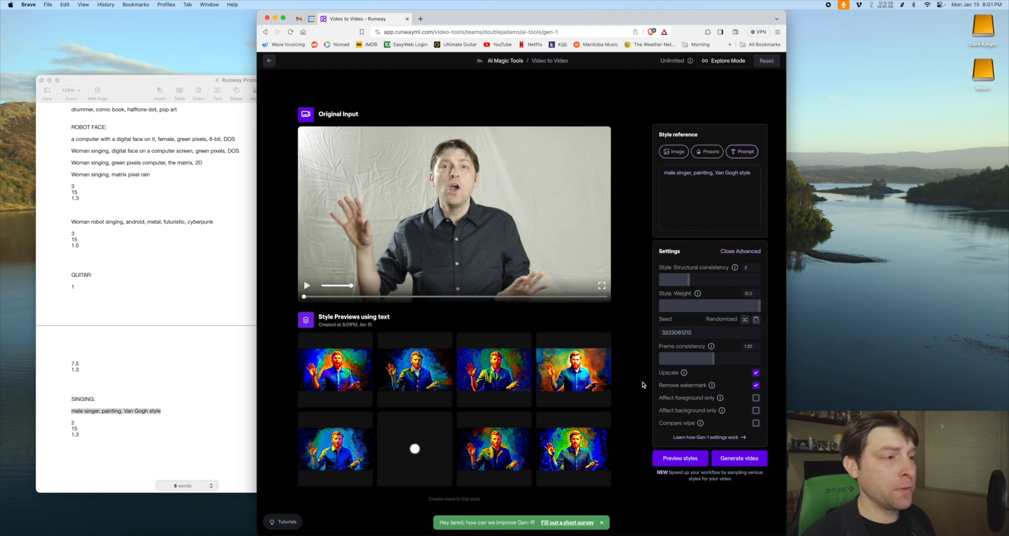
mouse_move(415, 374)
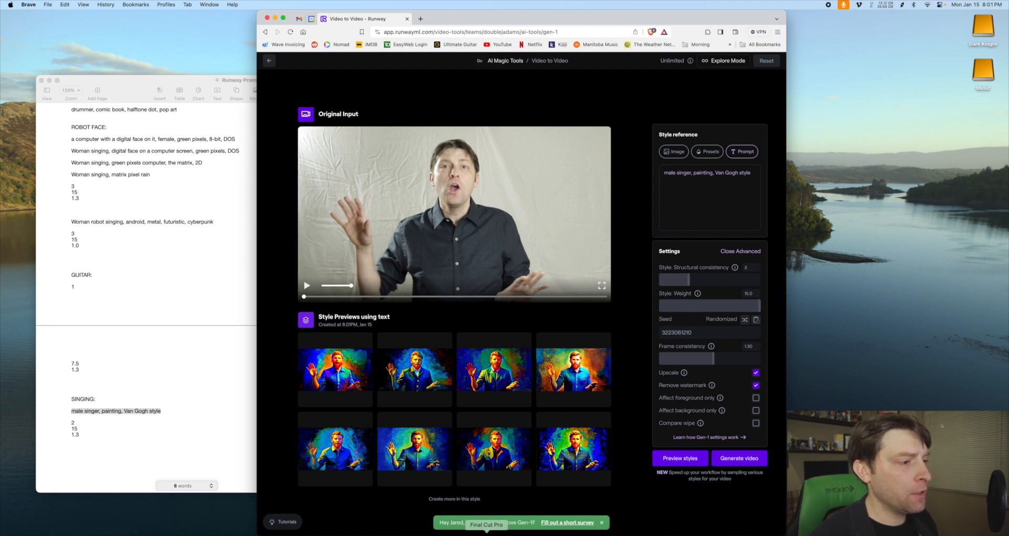
- Switch to Final Cut Pro and open the Welcome To The Metaverse project from the 000 PROJECTS folder
click(484, 532)
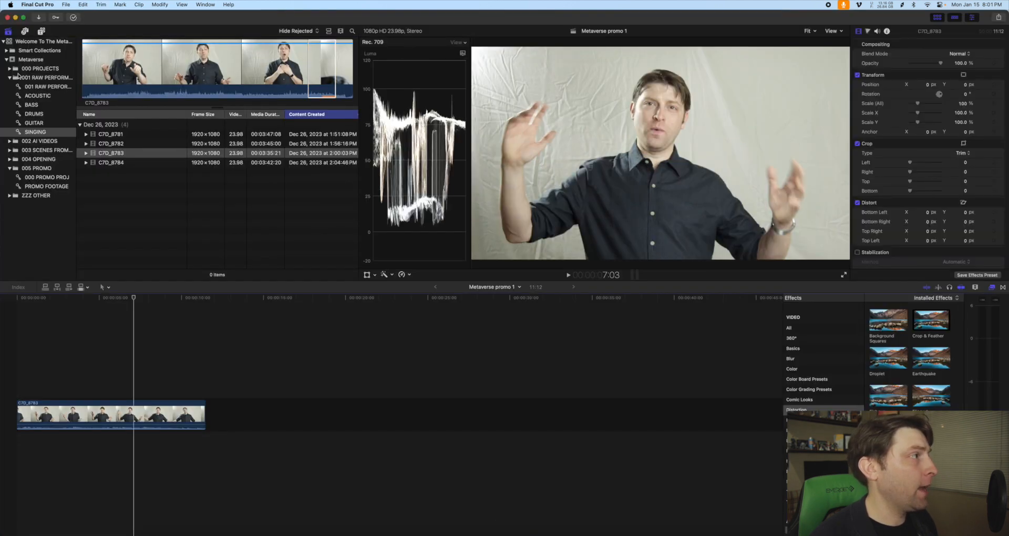
click(10, 70)
click(50, 77)
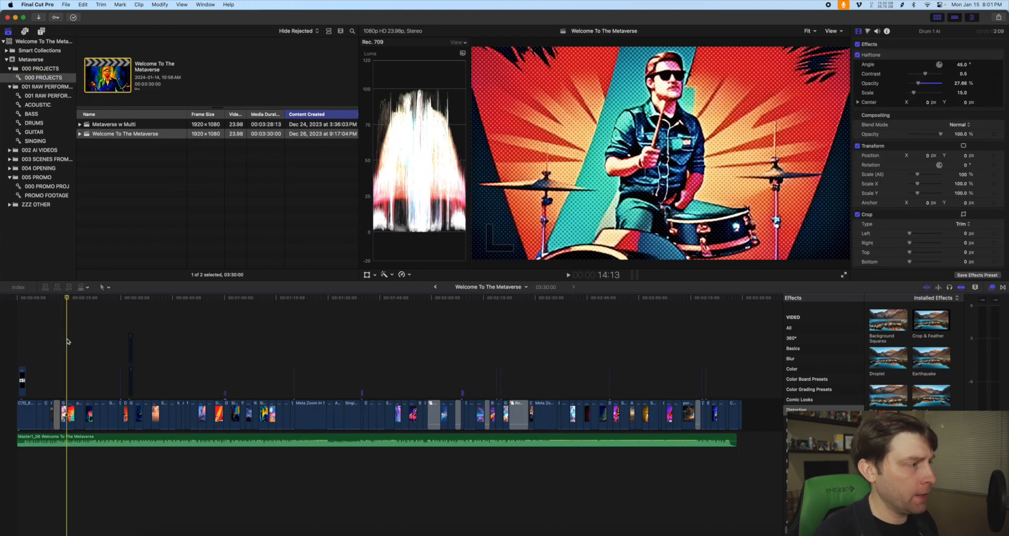
- Skim through the AI singing clips along the Welcome To The Metaverse timeline to examine their painted look
key(super+=)
key(super+=)
scroll(172, 350, left, 3)
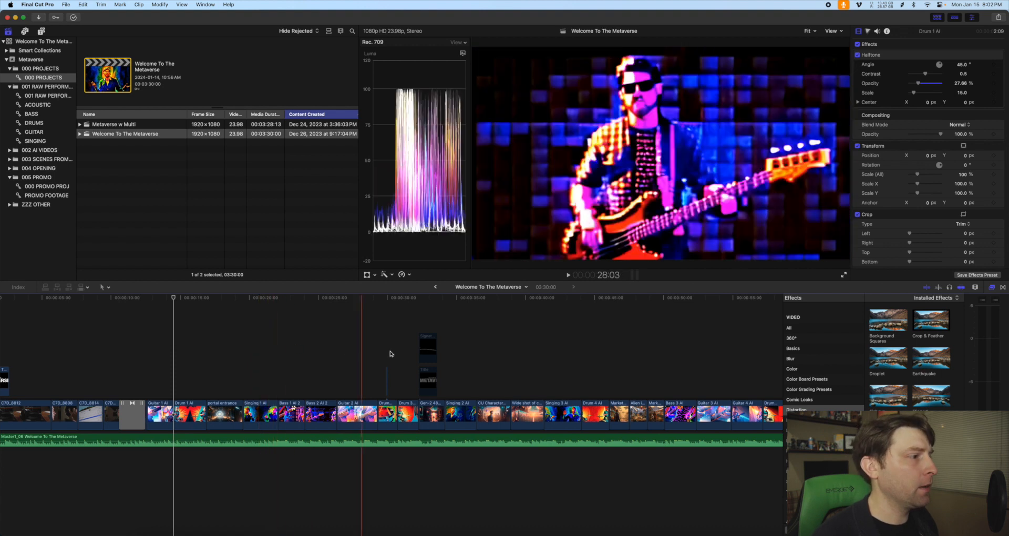
scroll(315, 350, right, 10)
scroll(291, 351, right, 4)
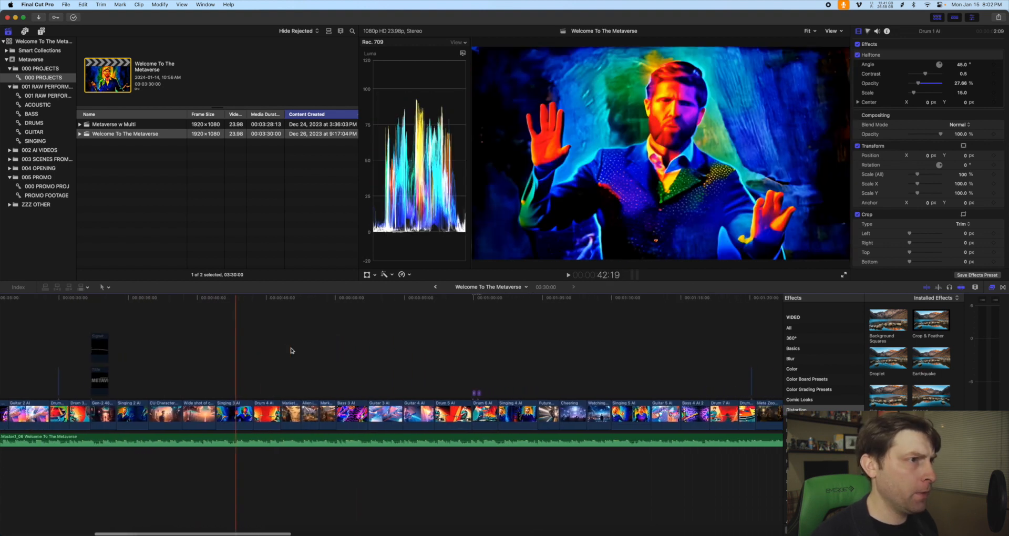
scroll(421, 358, right, 2)
scroll(423, 358, left, 1)
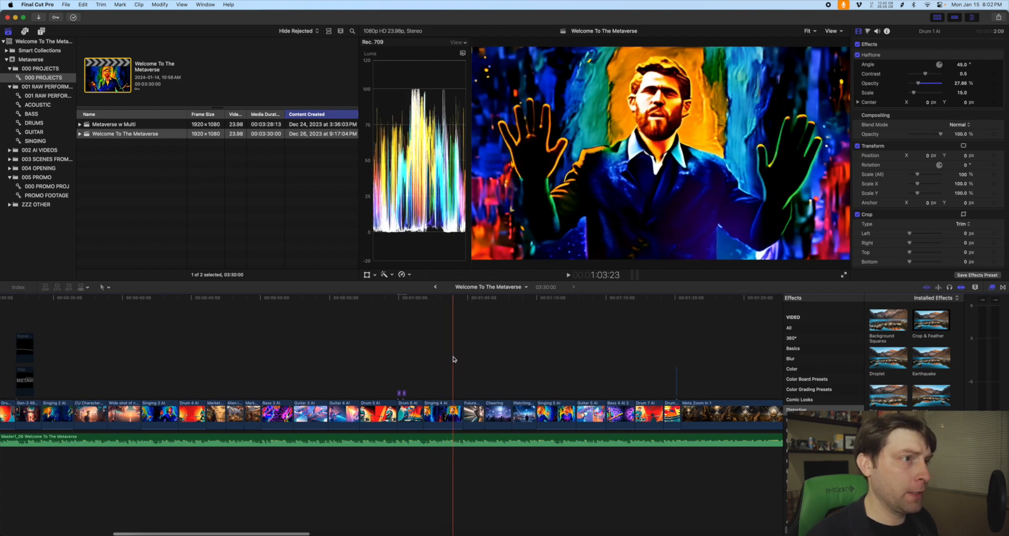
scroll(454, 360, right, 3)
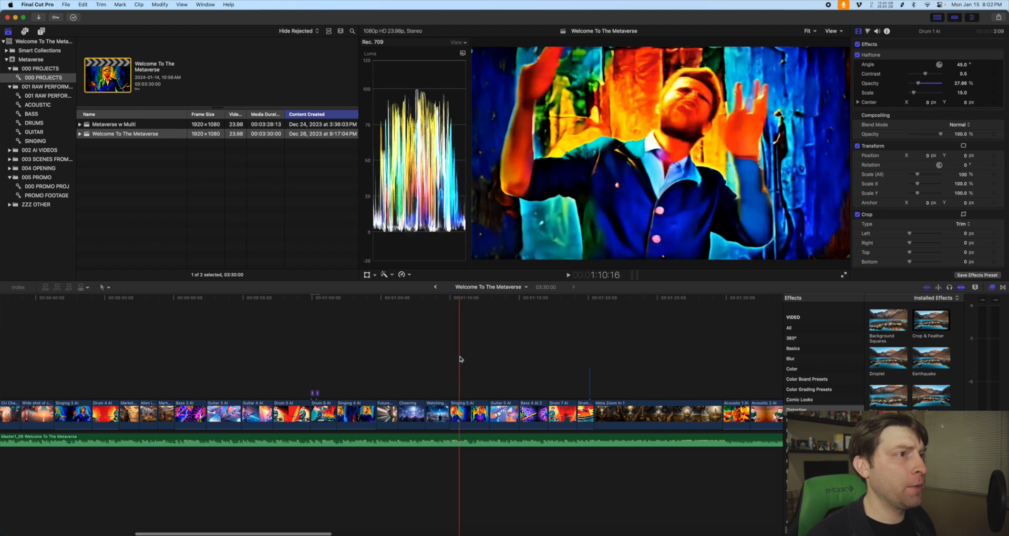
scroll(421, 358, right, 3)
scroll(420, 356, right, 4)
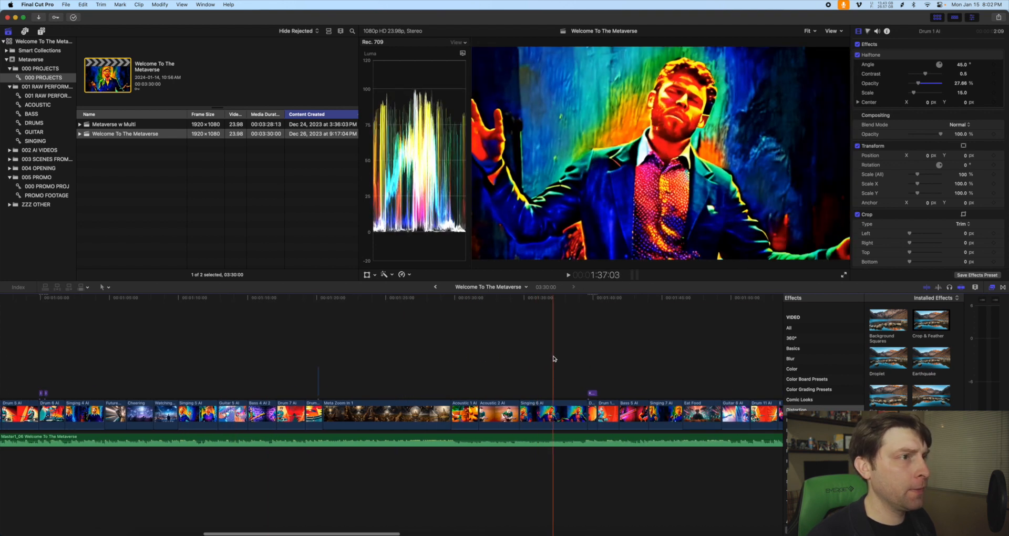
- Switch back to Runway and create further style previews in the same style
key(super+h)
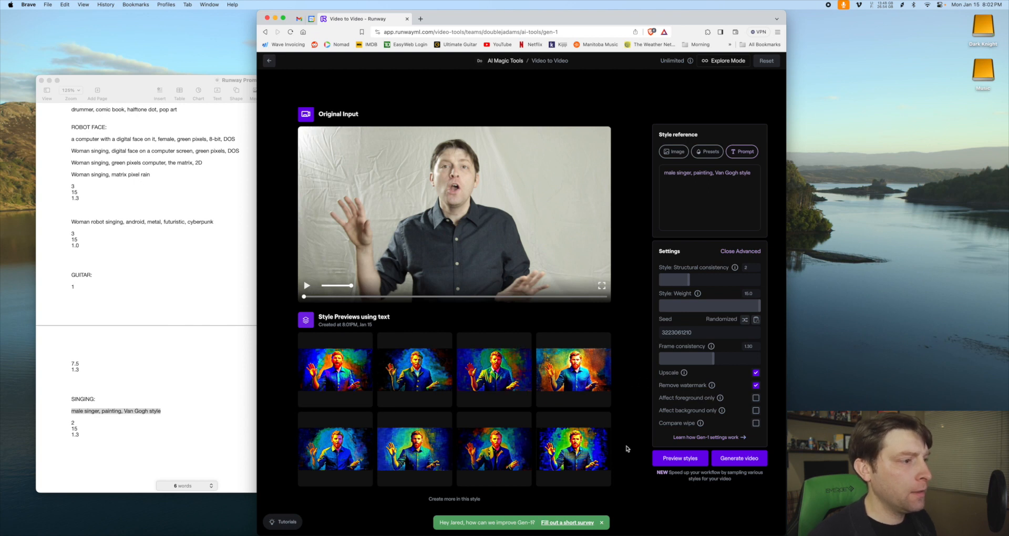
click(455, 500)
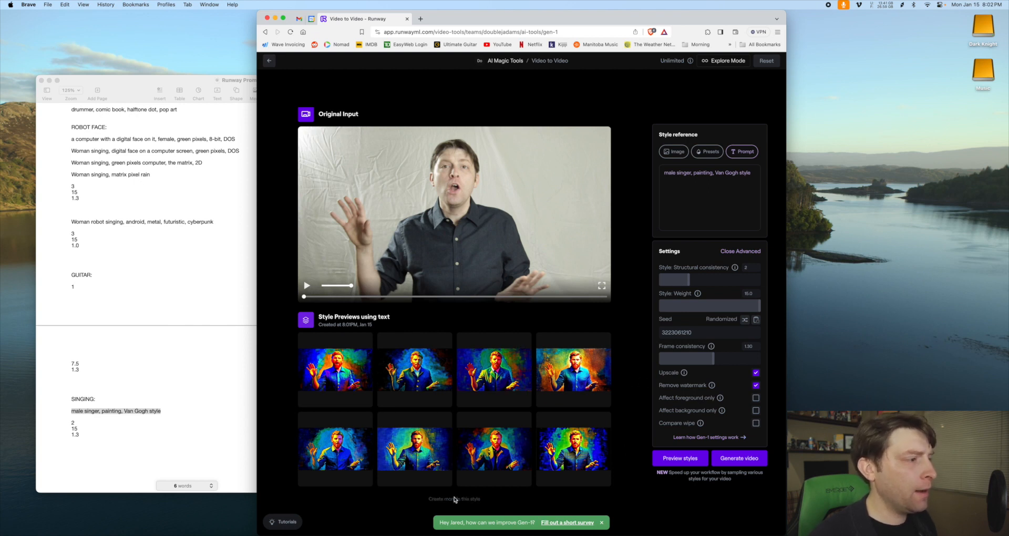
scroll(474, 452, down, 5)
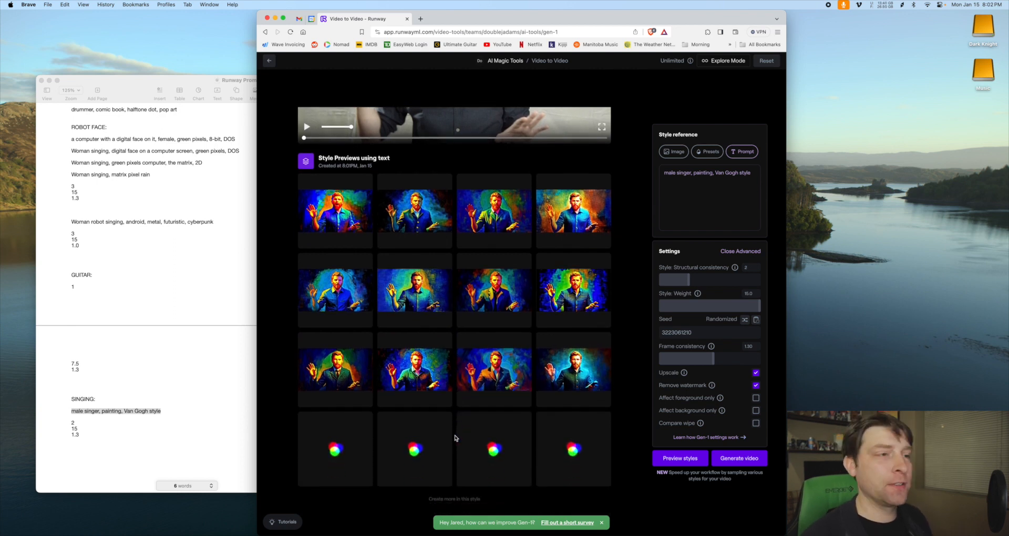
- Switch to Final Cut Pro and play the AI drum clip around 1:41 in the music video timeline
click(487, 535)
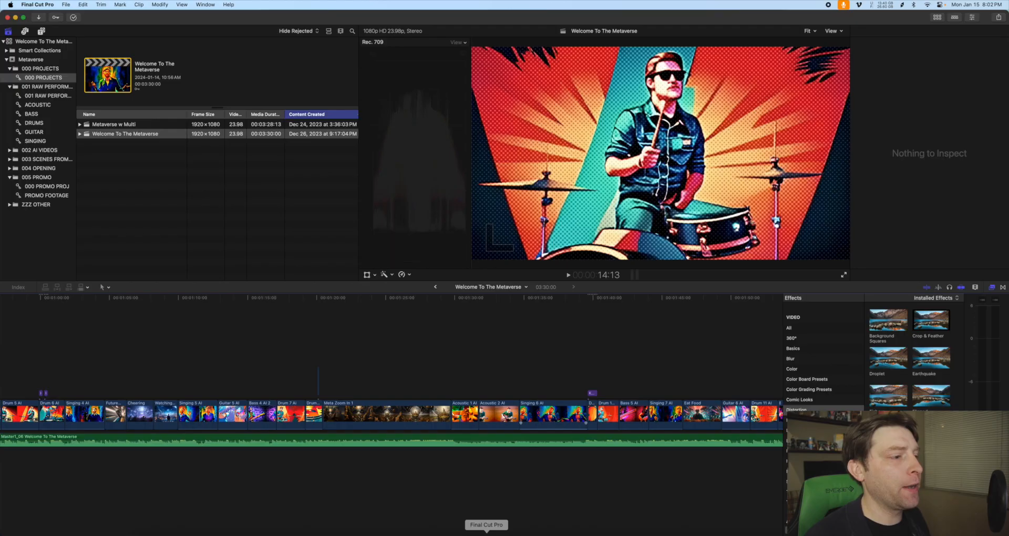
click(493, 403)
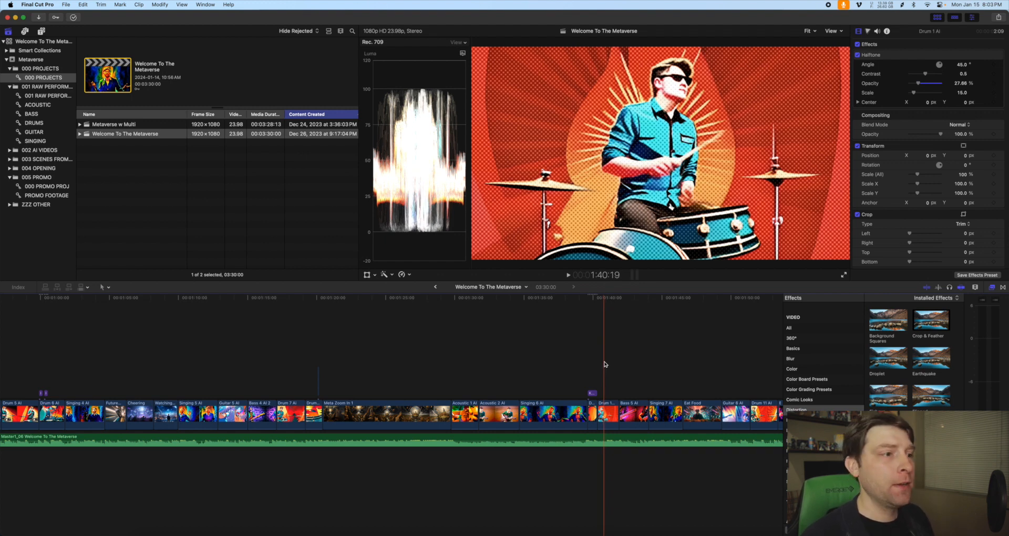
key(space)
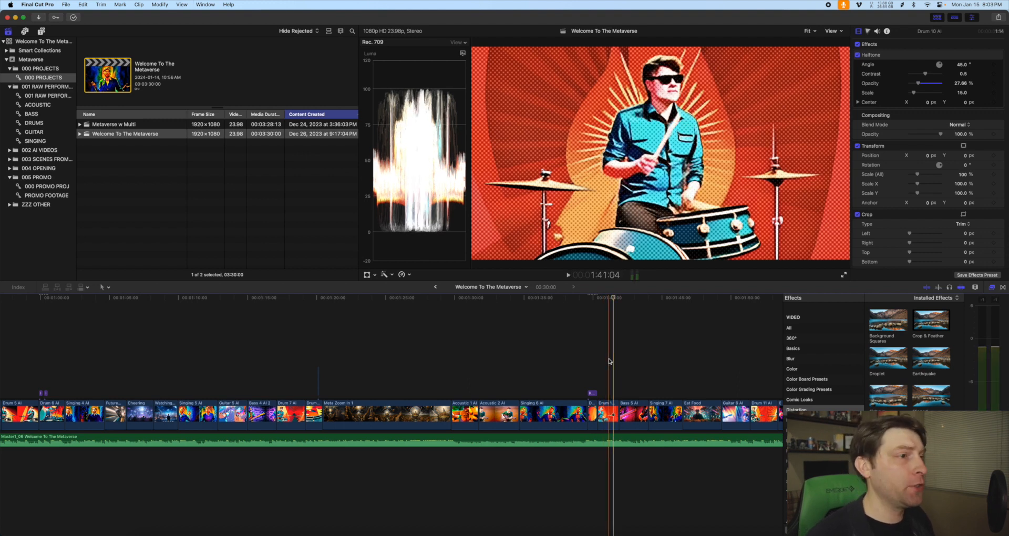
- Switch back to Runway, compare the style previews and generate a video from the fourth preview in the second row
key(super+Tab)
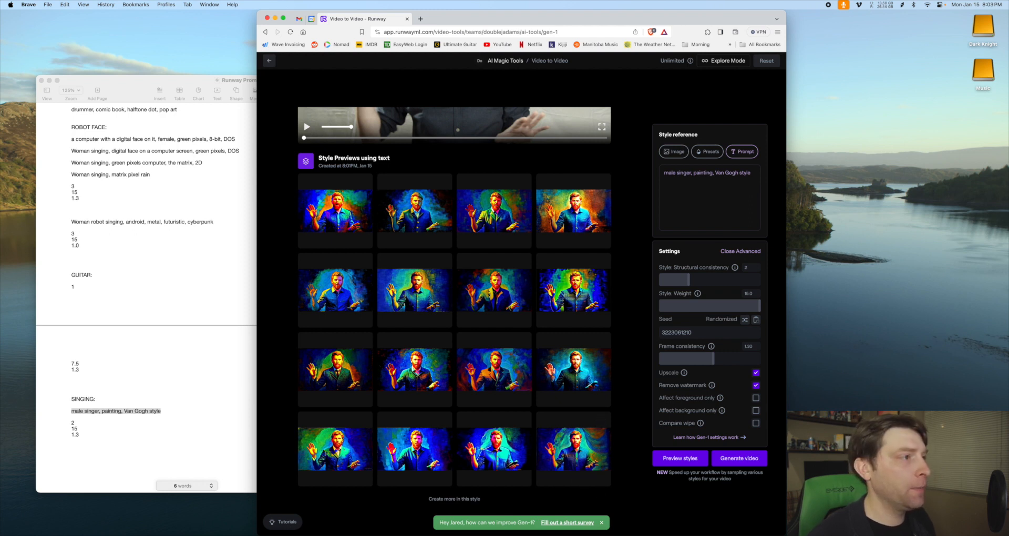
scroll(447, 334, down, 3)
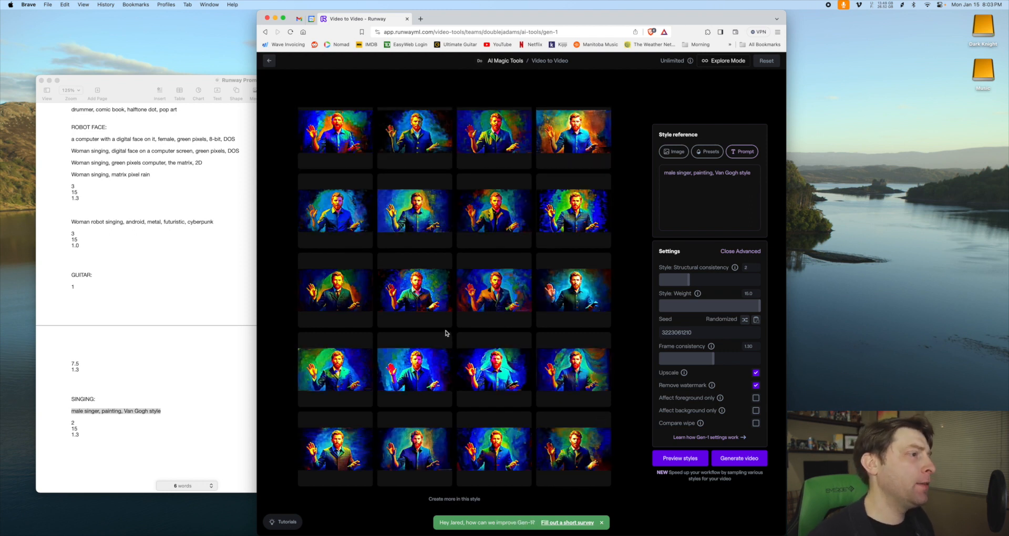
mouse_move(448, 328)
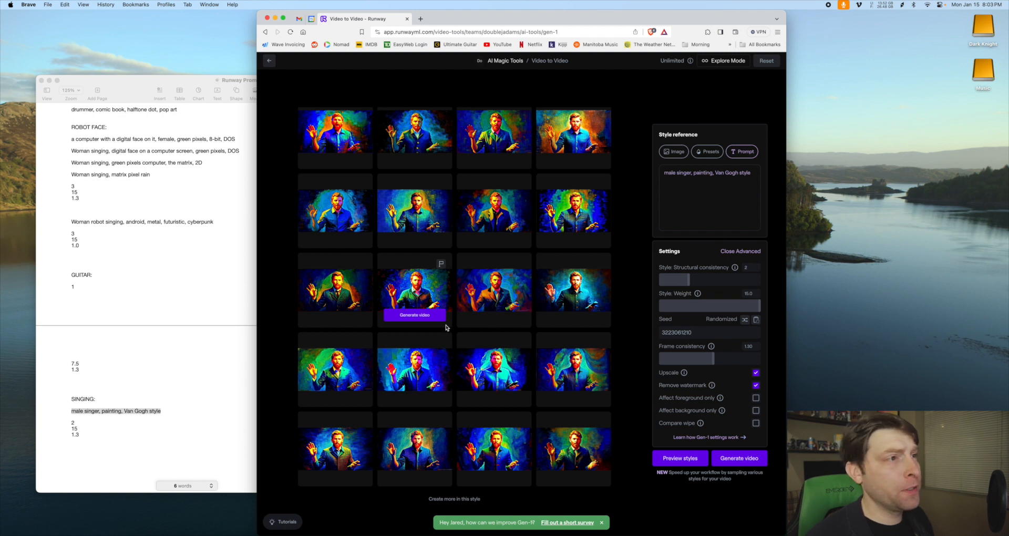
mouse_move(571, 156)
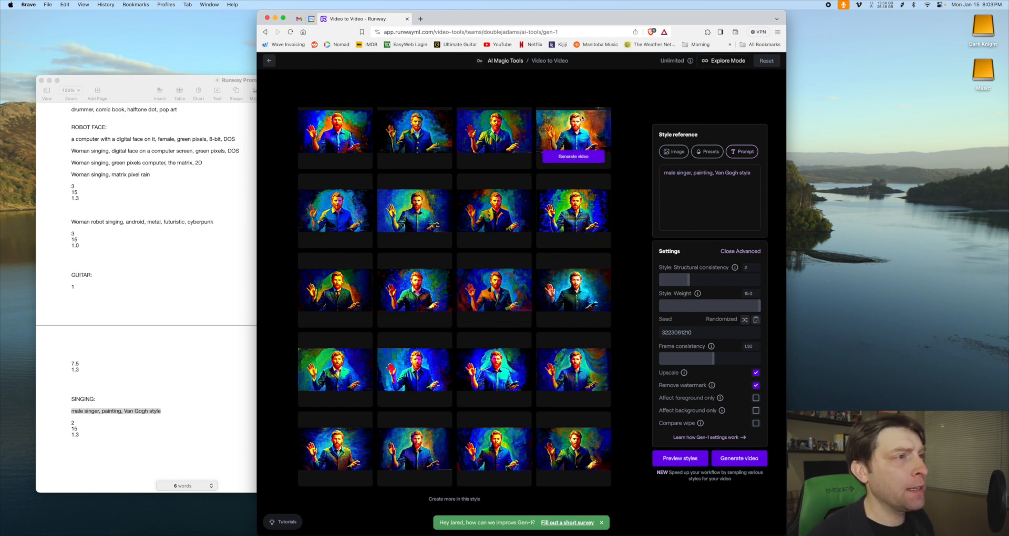
scroll(574, 142, up, 3)
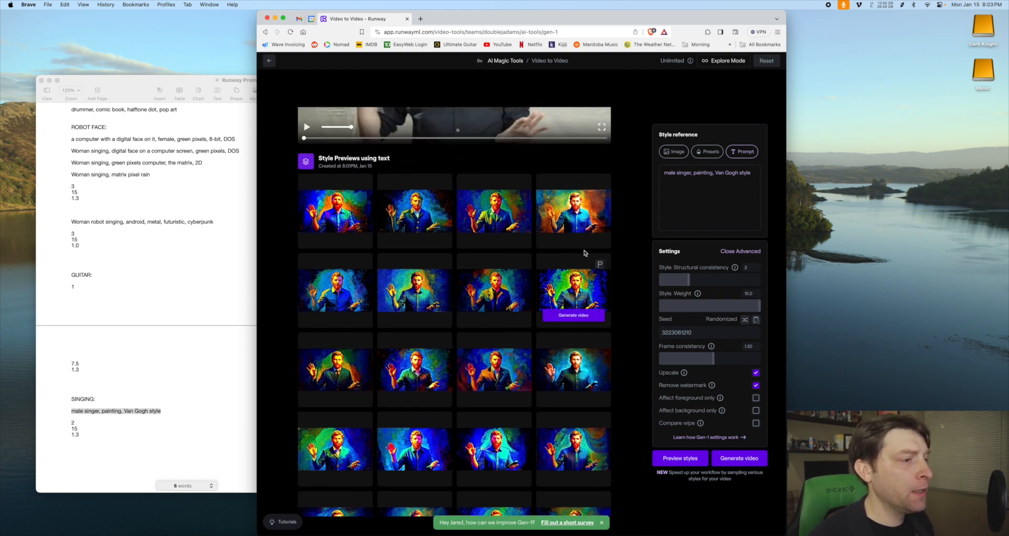
scroll(585, 252, down, 3)
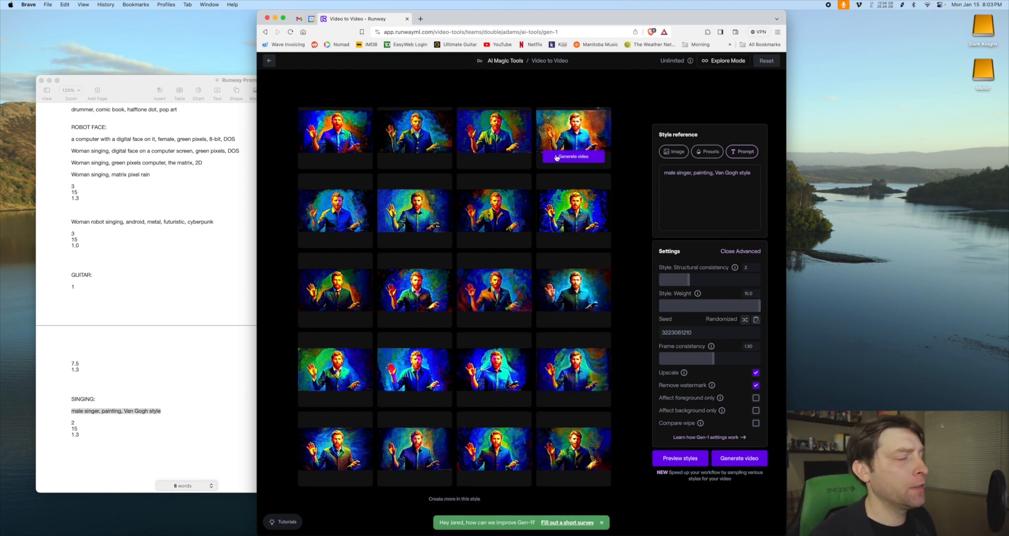
scroll(568, 173, up, 9)
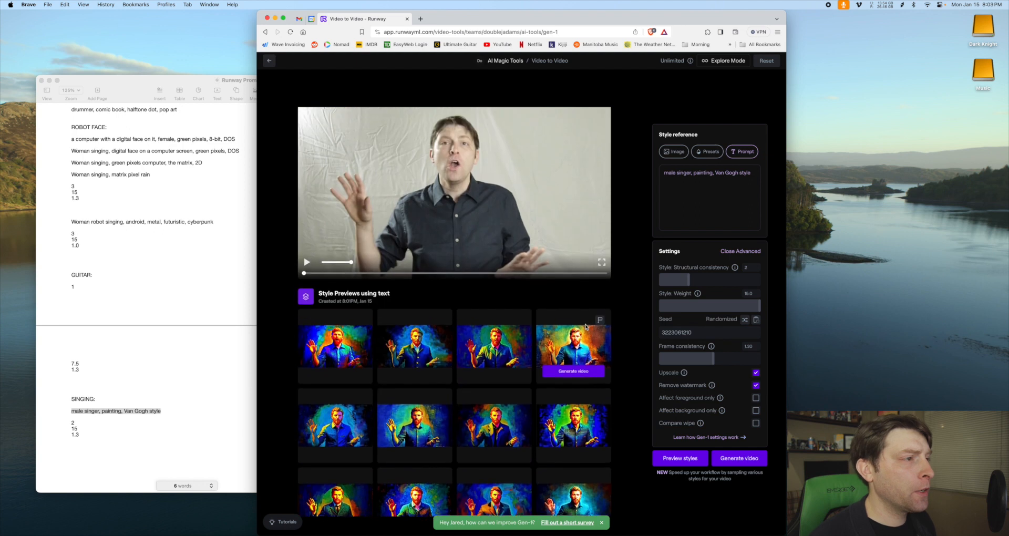
click(582, 399)
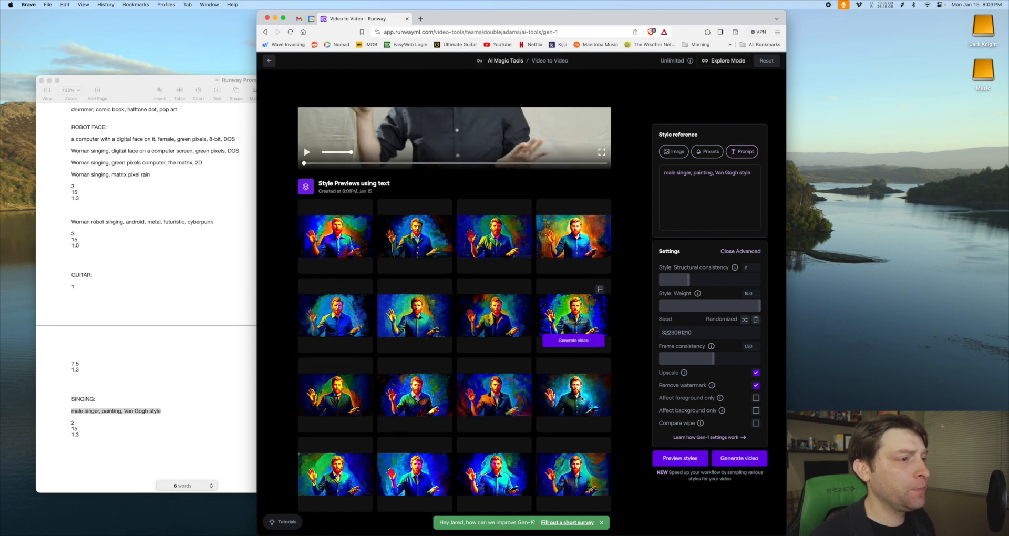
- Play the finished Gen-1 video below the style previews
scroll(452, 368, down, 5)
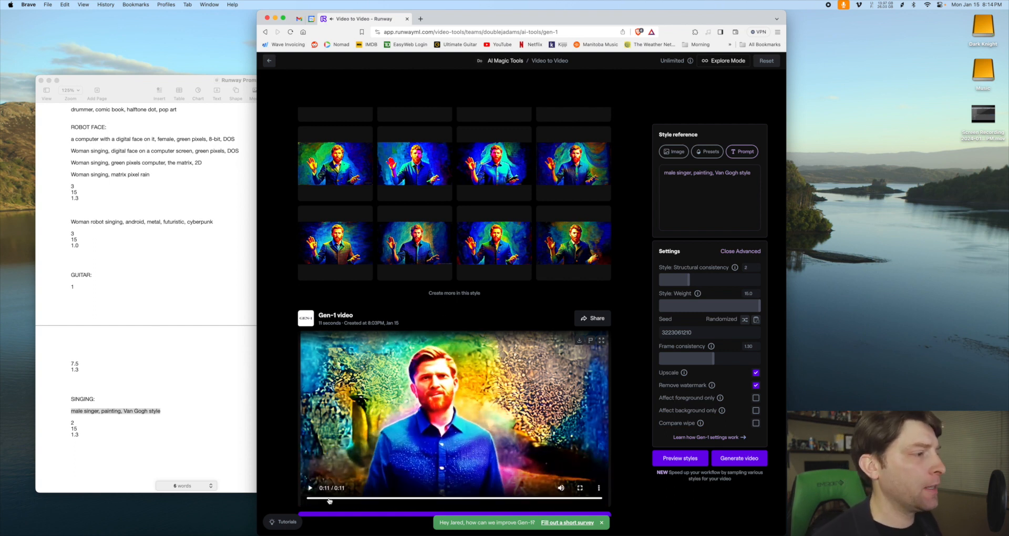
click(310, 489)
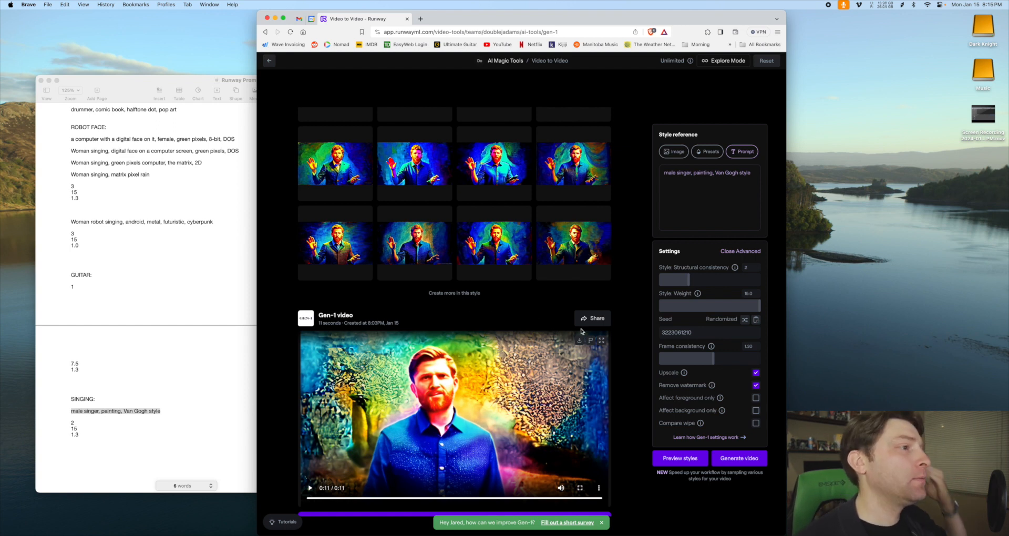
- Create another row of previews in the same style, generate a video from its first preview and play the result
click(446, 295)
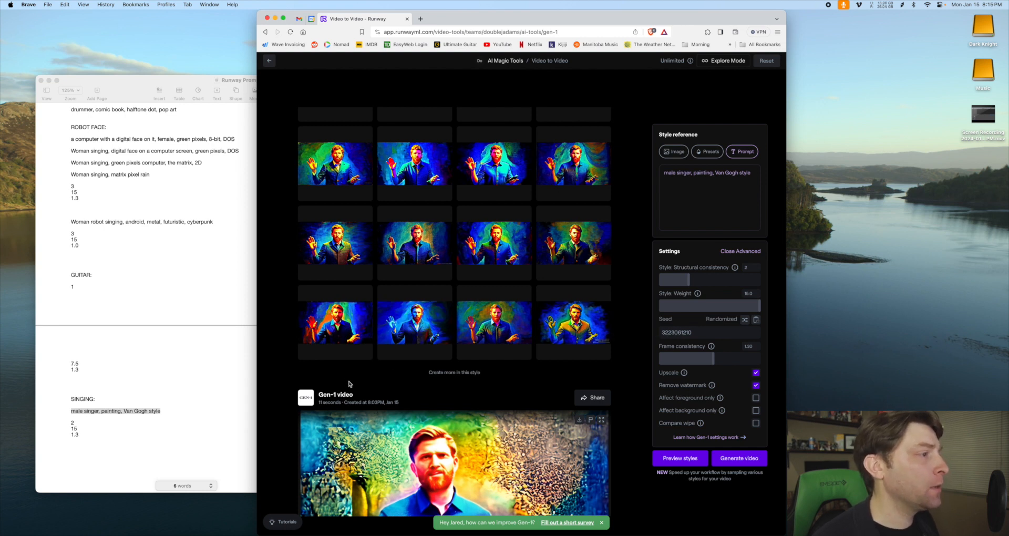
mouse_move(338, 326)
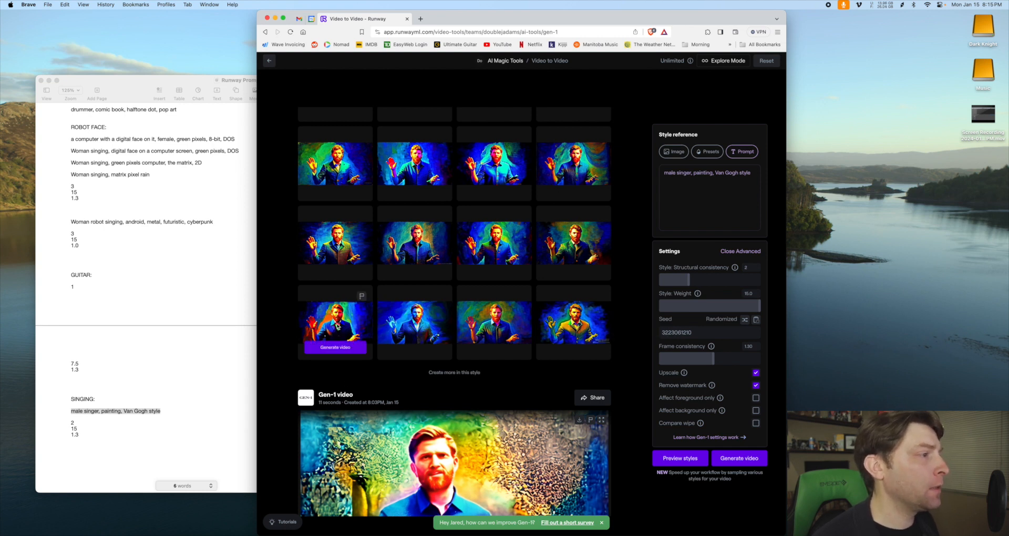
click(335, 349)
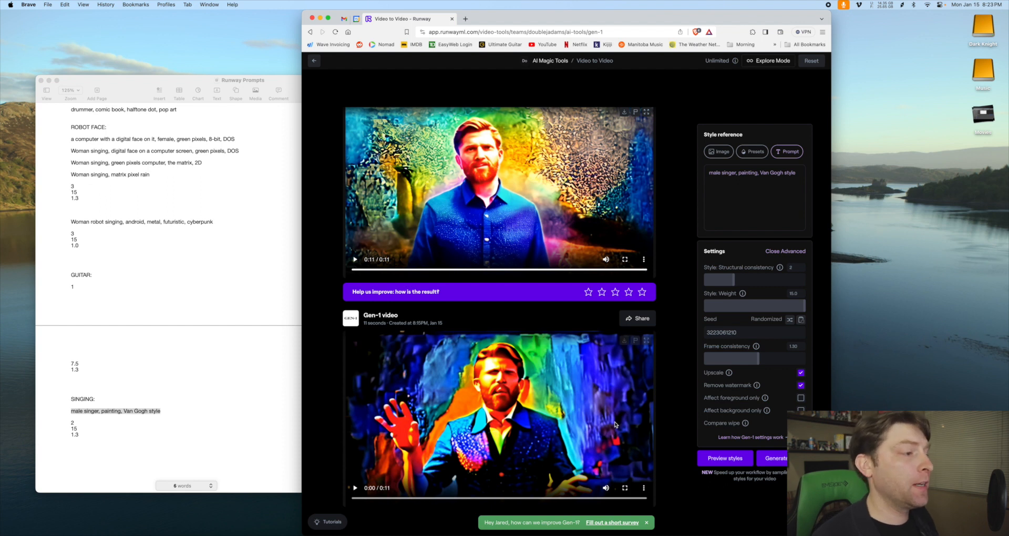
click(355, 488)
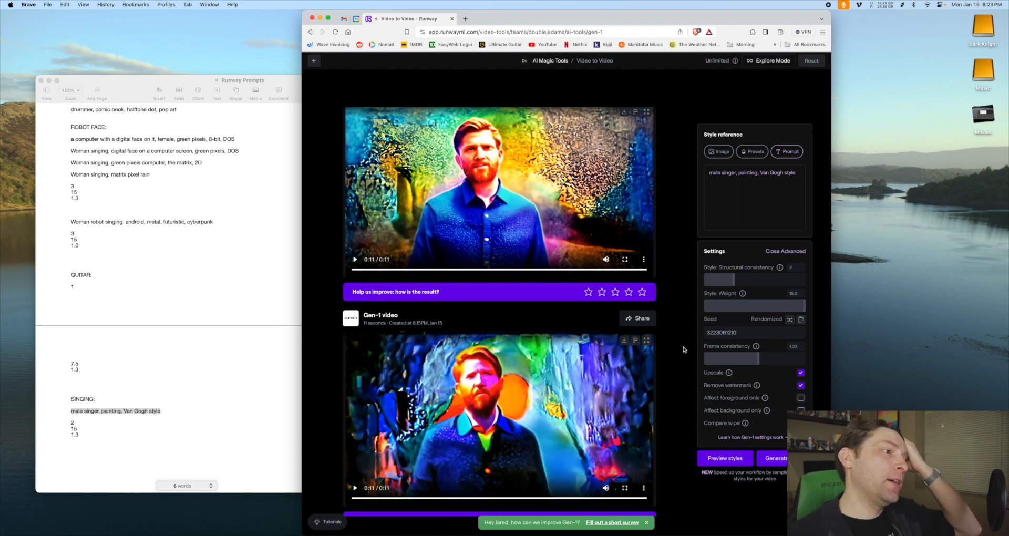
- Download the second Gen-1 video as "Van Gogh Promo 1" into a new untitled folder inside Out of Runway
click(625, 342)
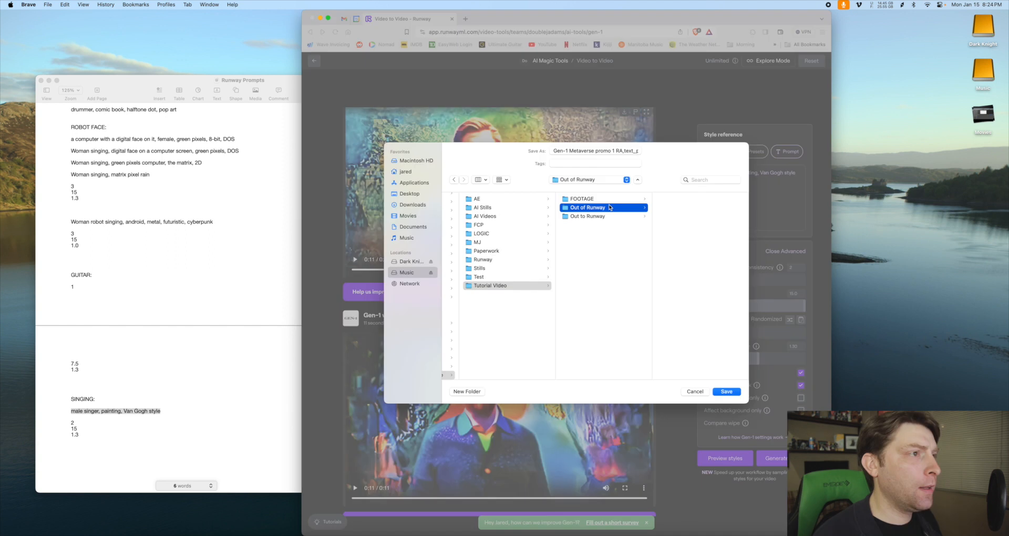
click(467, 392)
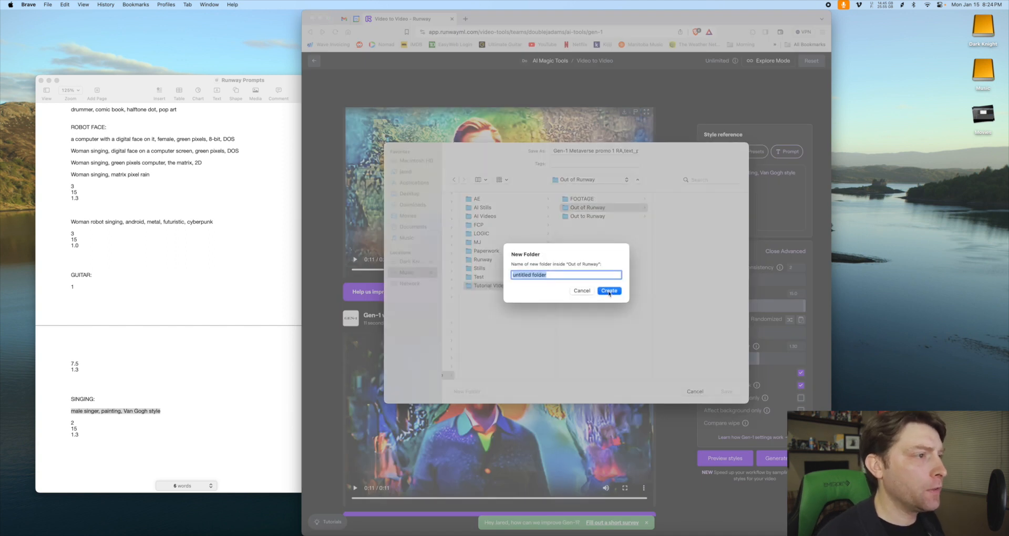
click(604, 291)
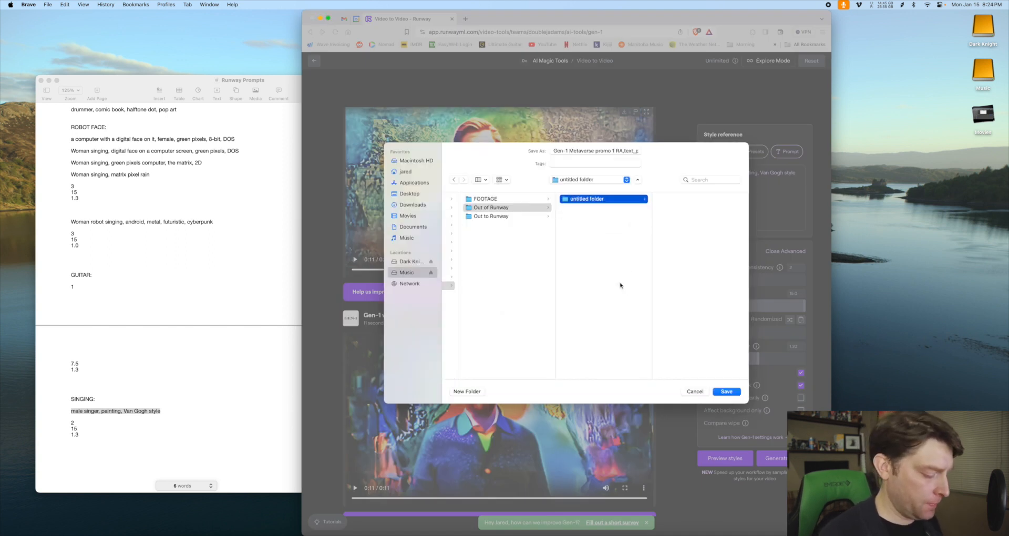
click(582, 152)
text(Van Gogh Promo)
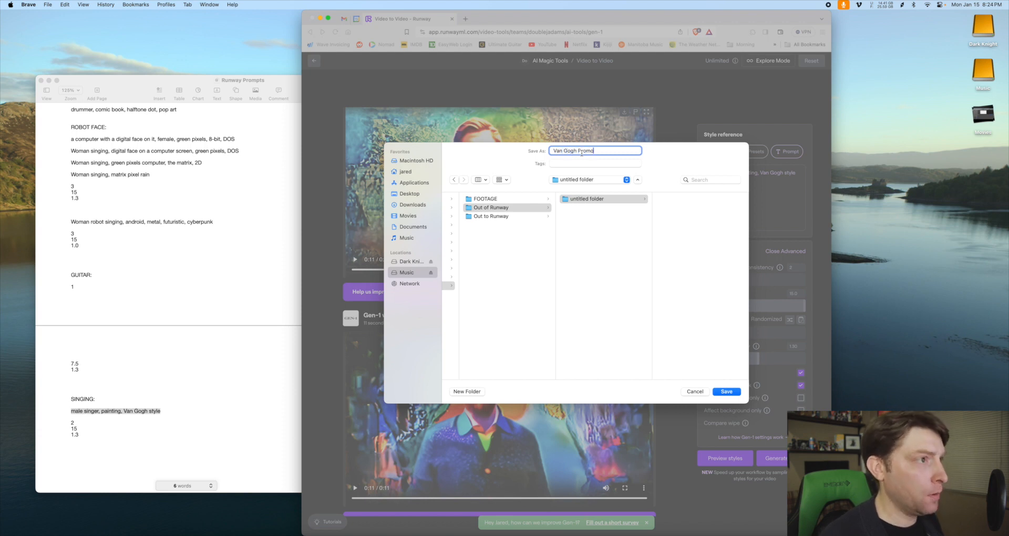
text( 1)
key(Return)
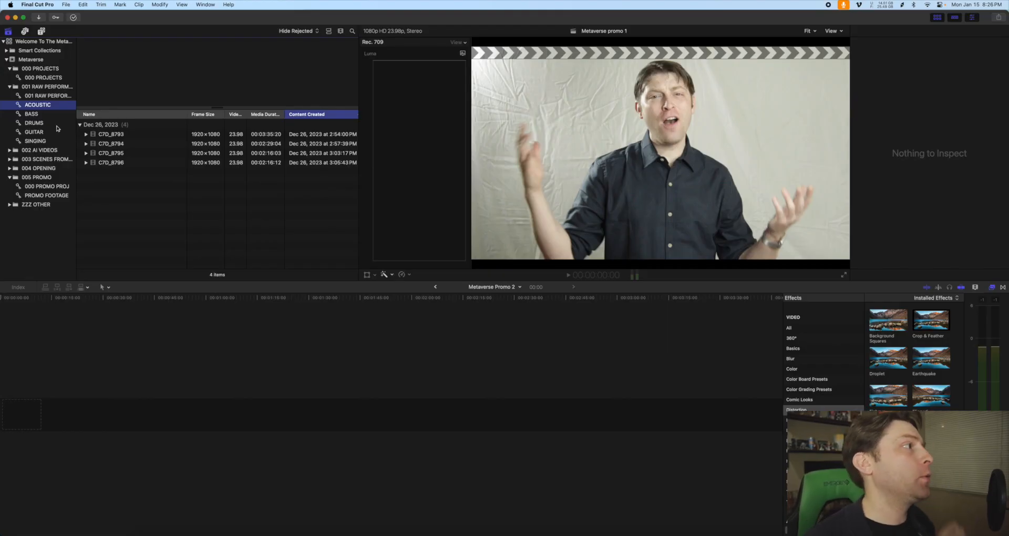
- Switch to the GUITAR footage in Final Cut Pro and play clip C7D_8786 to find a usable passage
click(34, 132)
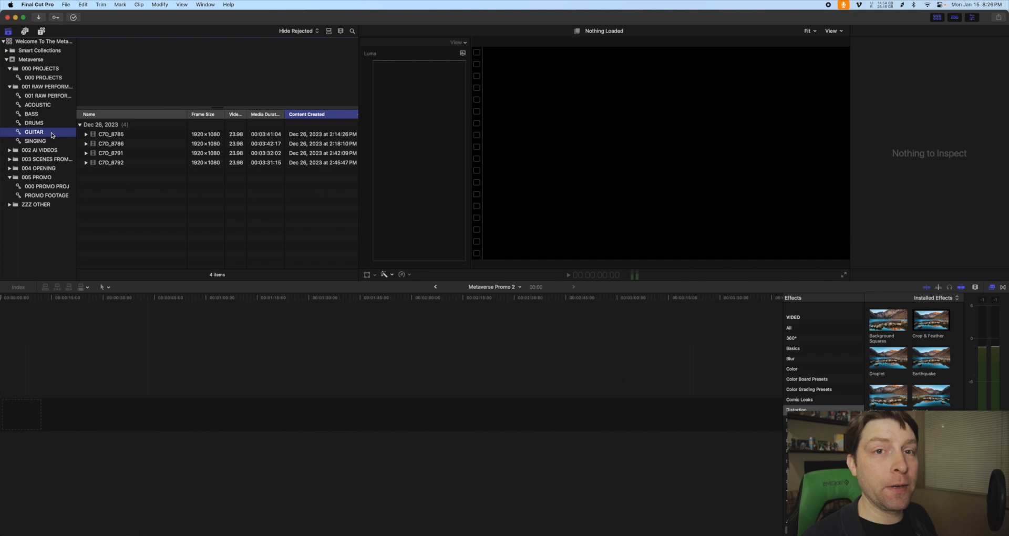
drag(186, 115, 181, 115)
click(139, 136)
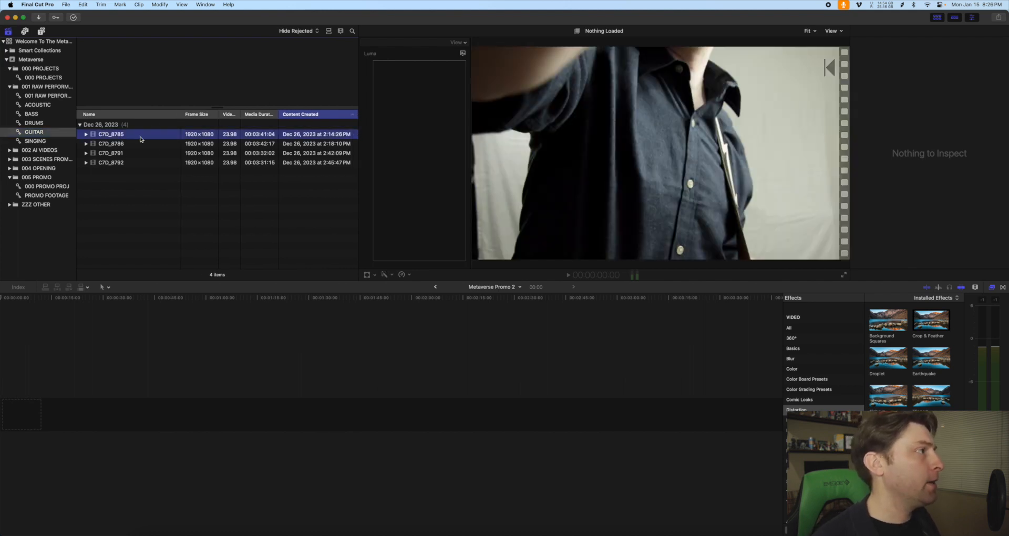
click(133, 144)
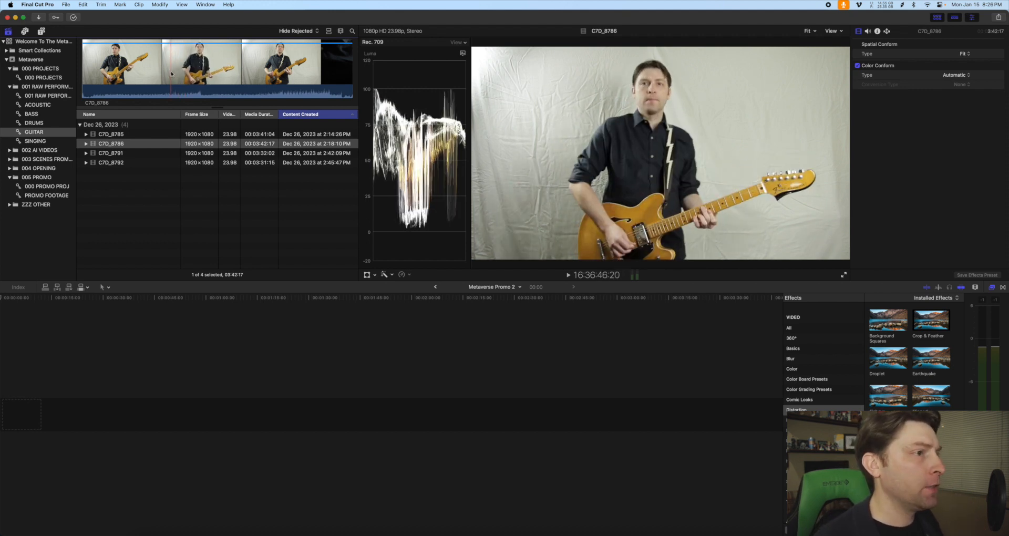
key(space)
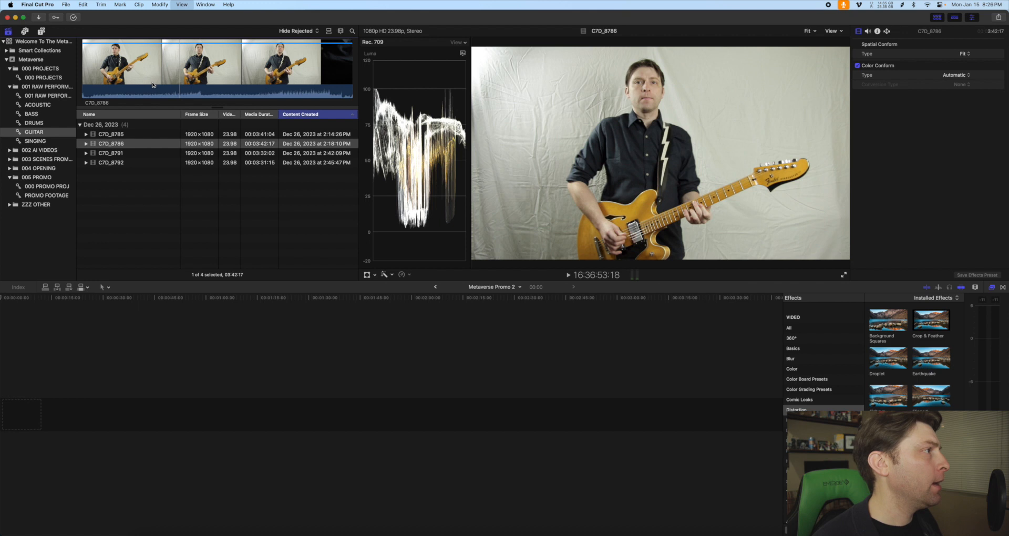
click(155, 80)
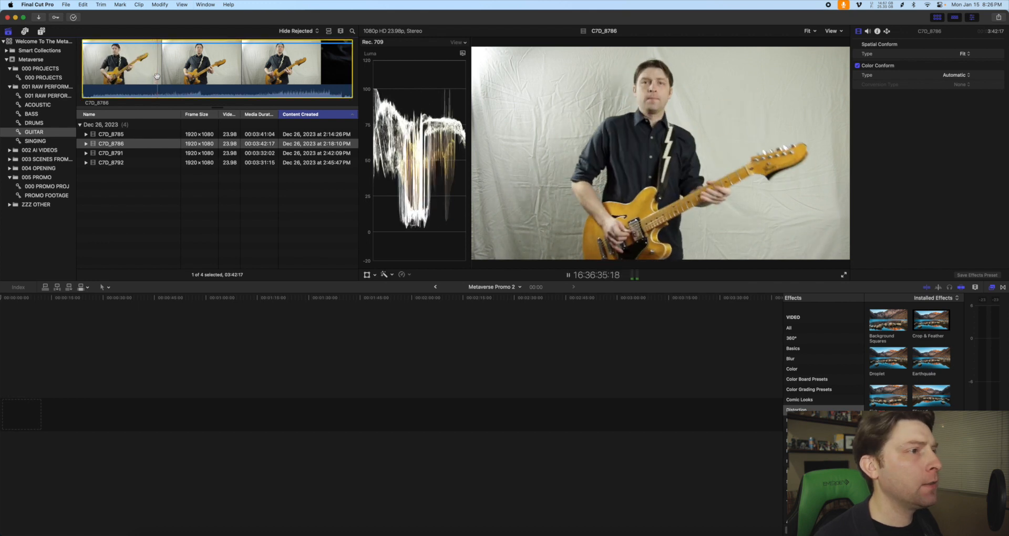
key(space)
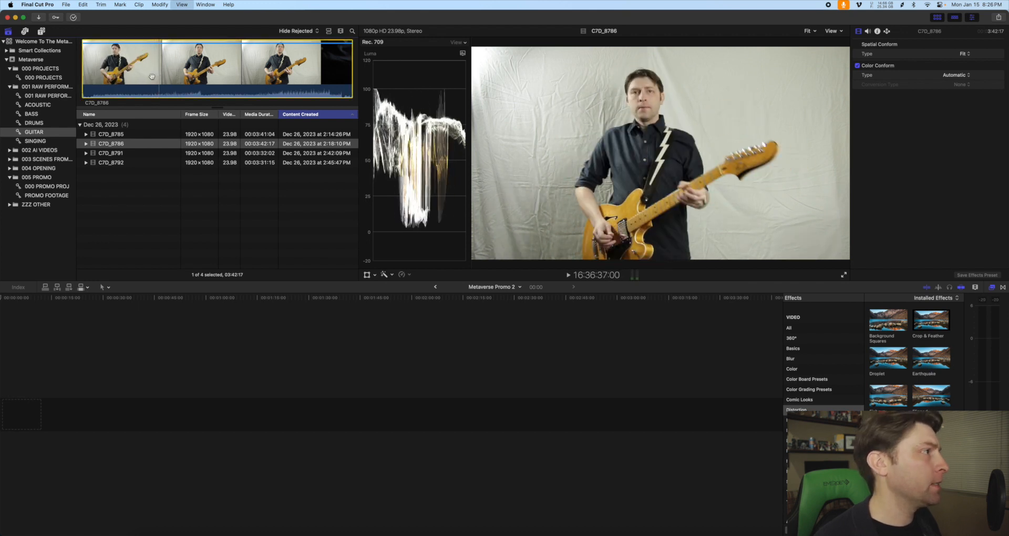
- Mark a range of about 10 seconds in C7D_8786 and add it to the empty Metaverse Promo 2 timeline
key(i)
key(space)
key(space)
key(o)
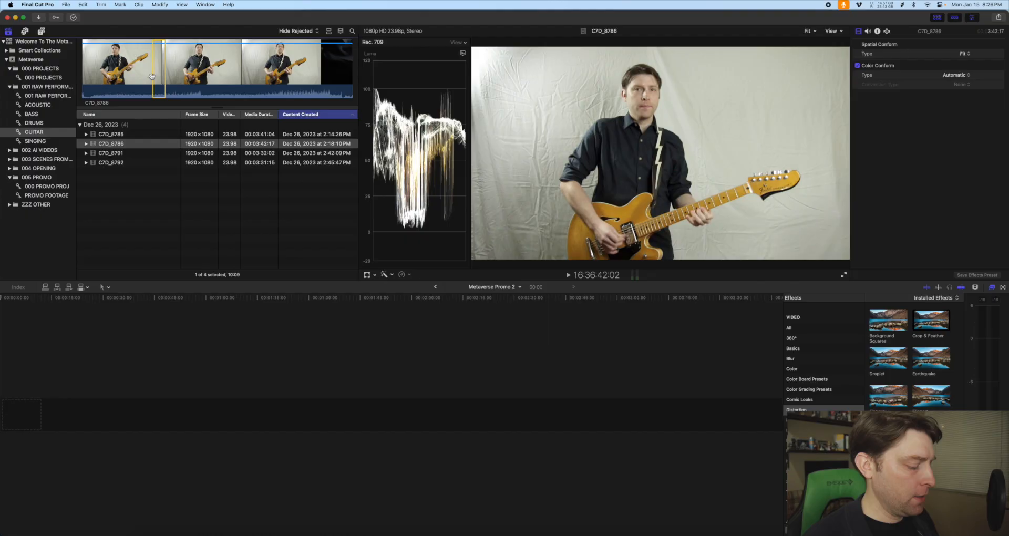
drag(152, 77, 21, 414)
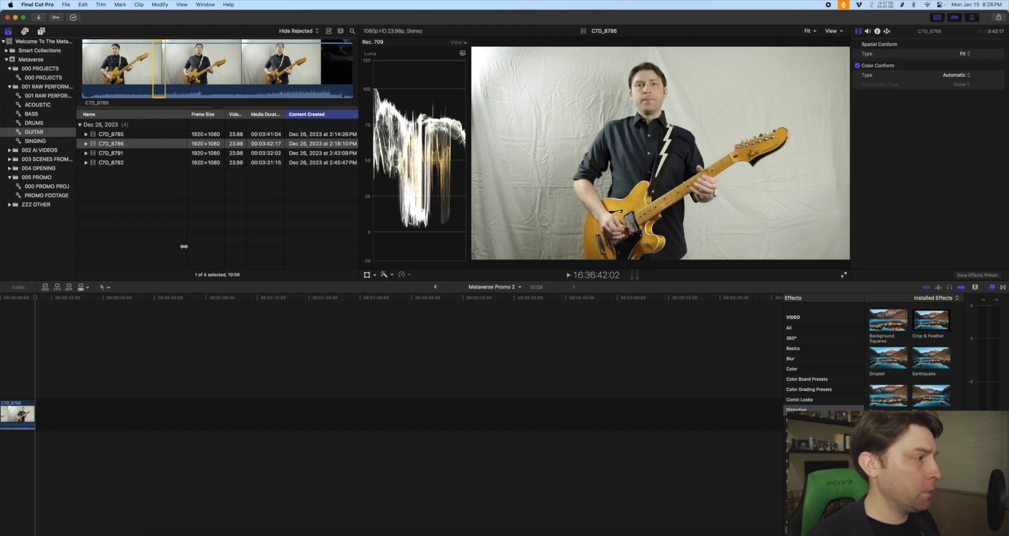
key(shift+z)
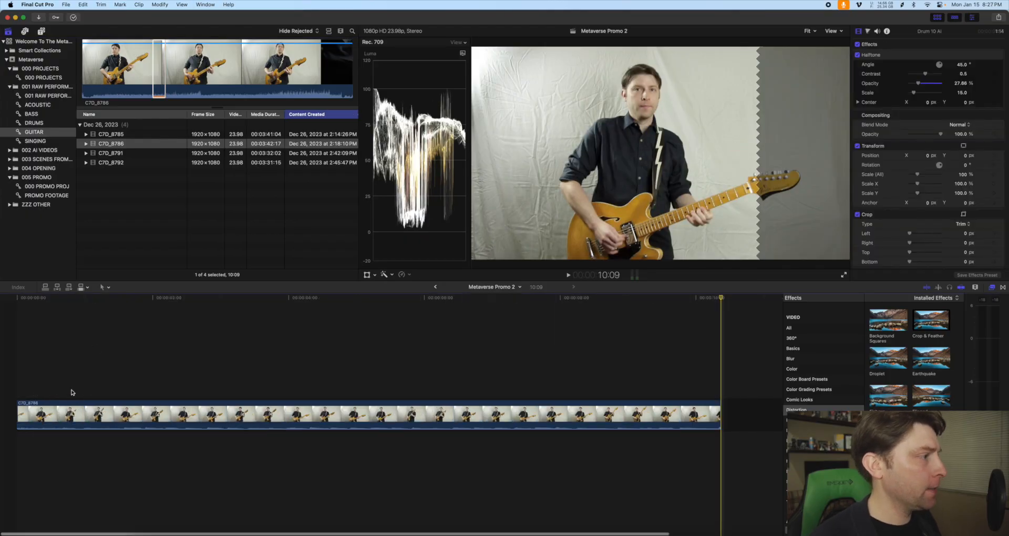
- Export the Metaverse Promo 2 project as "Metaverse Promo 2 RAW" into the Out to Runway folder
click(114, 391)
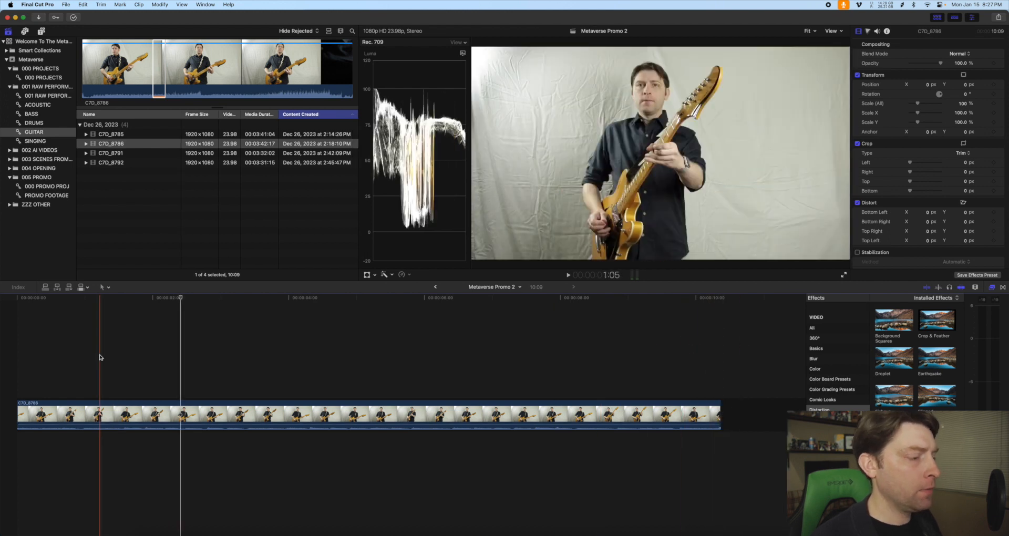
key(super+e)
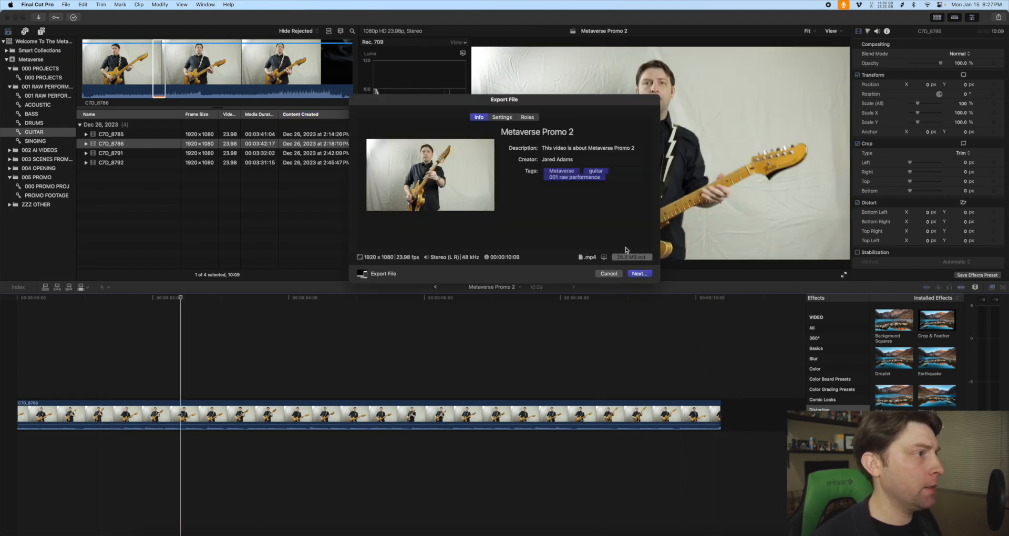
click(502, 117)
click(639, 274)
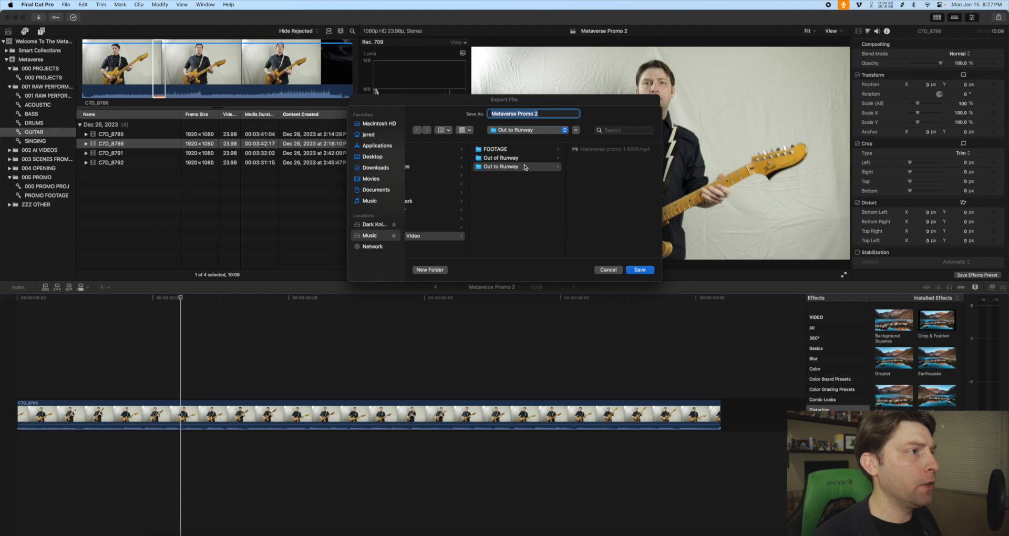
click(557, 113)
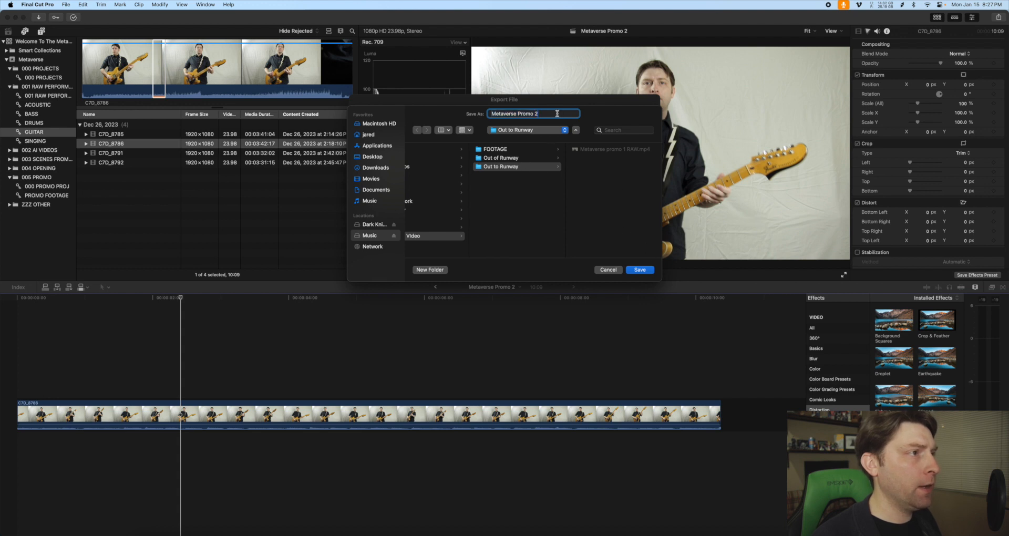
text(RAW)
click(640, 269)
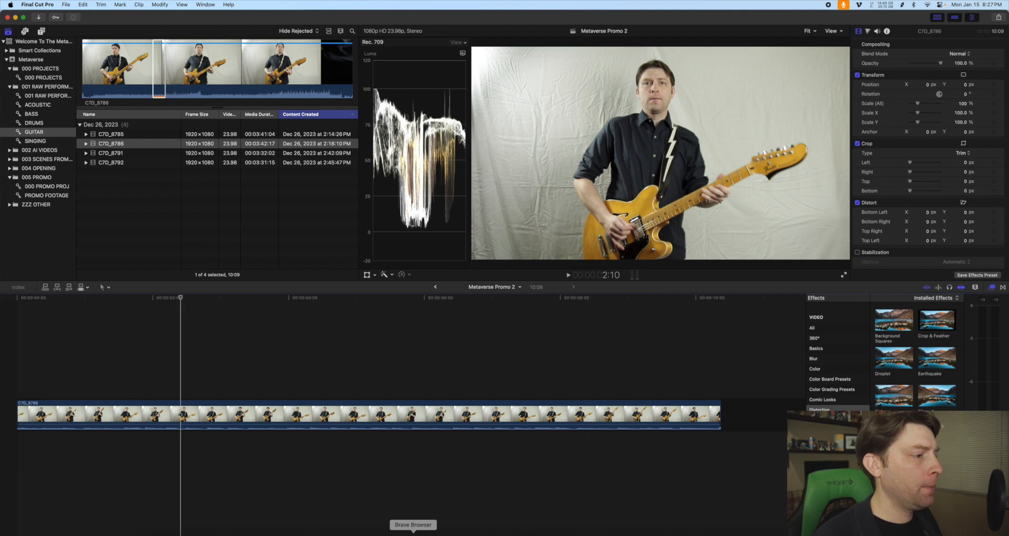
- Switch to Runway in Brave and upload Metaverse Promo 2 RAW.mp4 into the Metaverse Promo Material assets folder
click(415, 535)
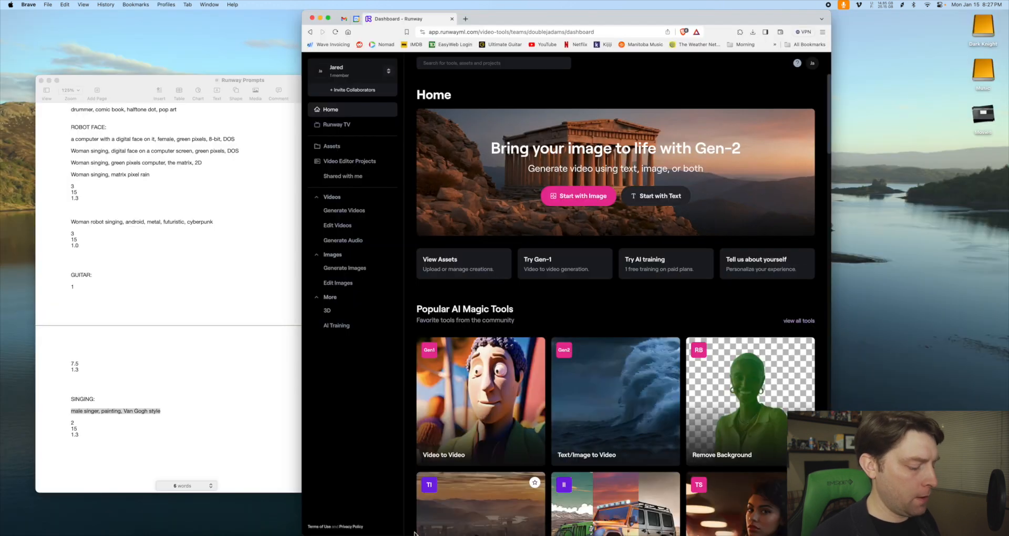
click(357, 152)
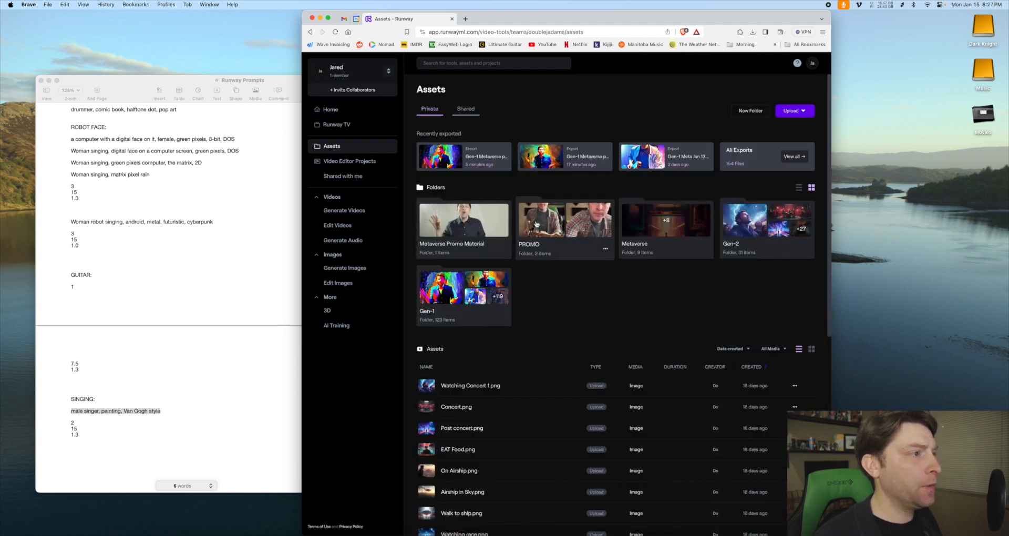
click(440, 220)
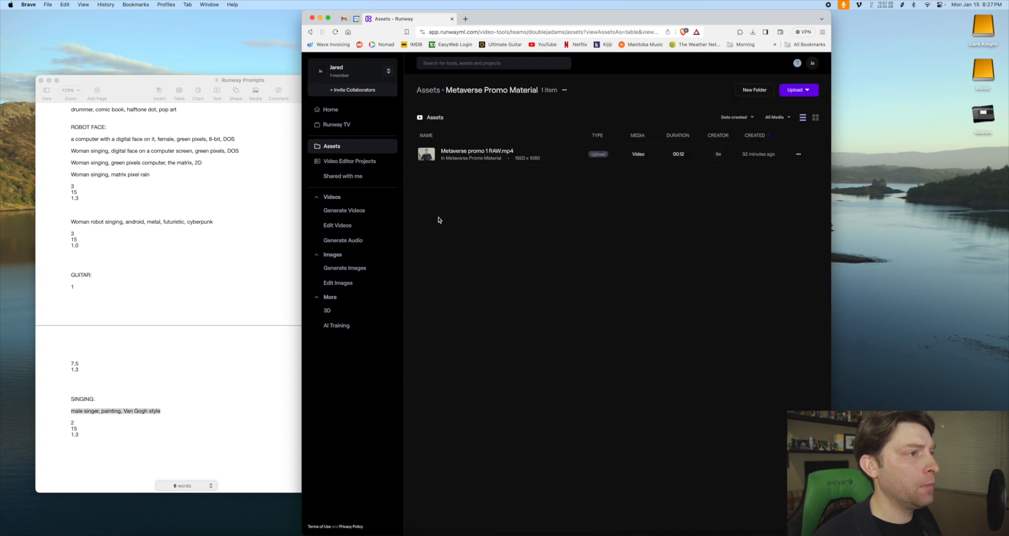
click(799, 90)
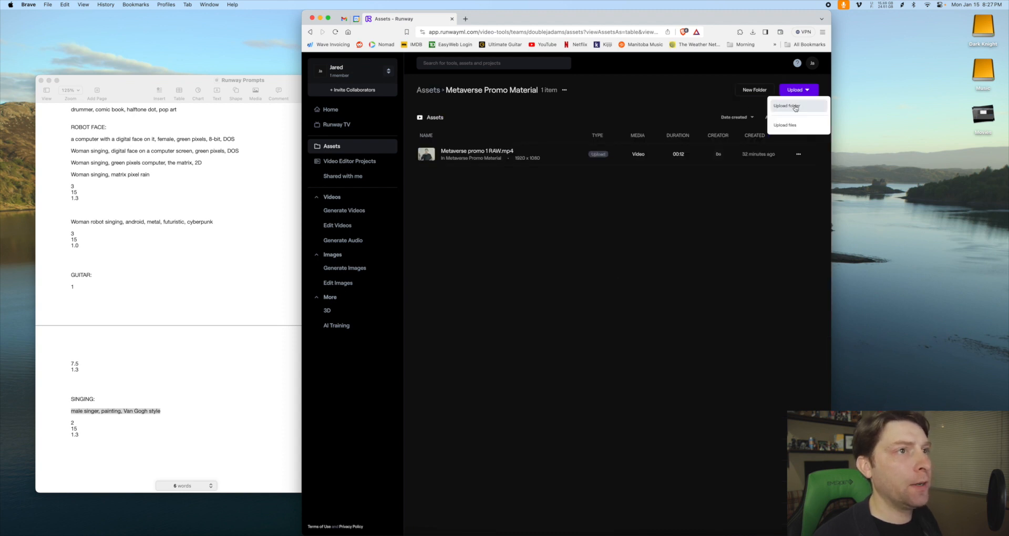
click(792, 126)
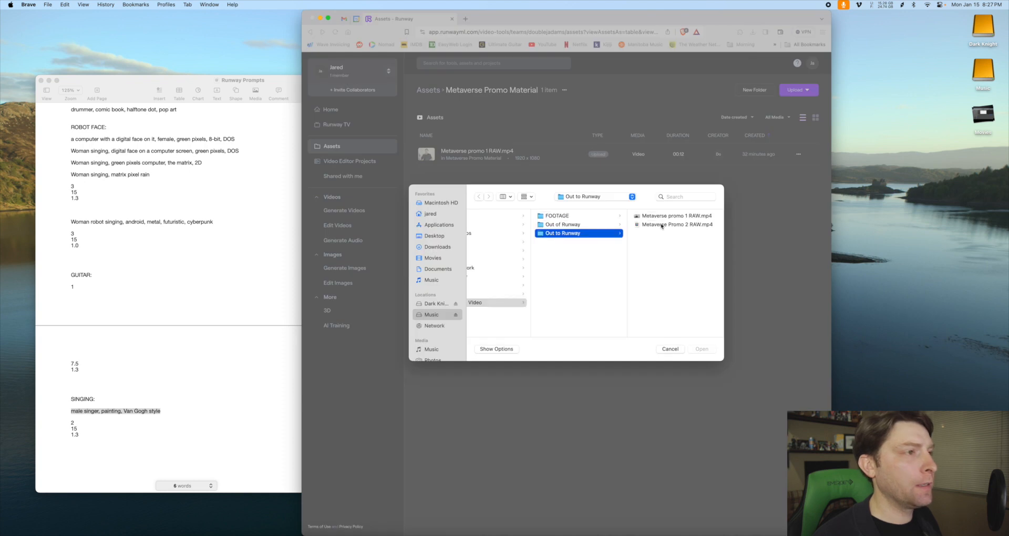
click(486, 534)
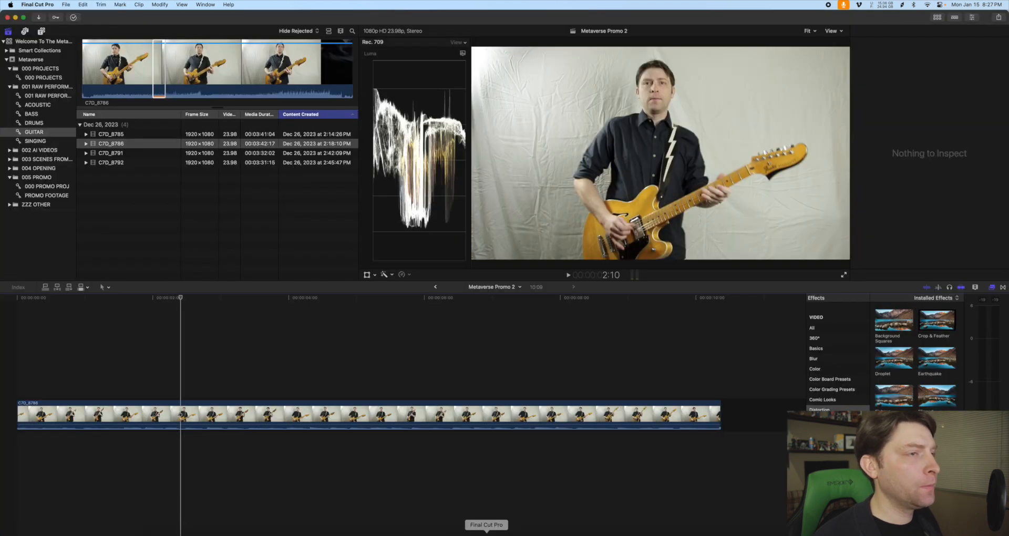
key(super+h)
click(690, 225)
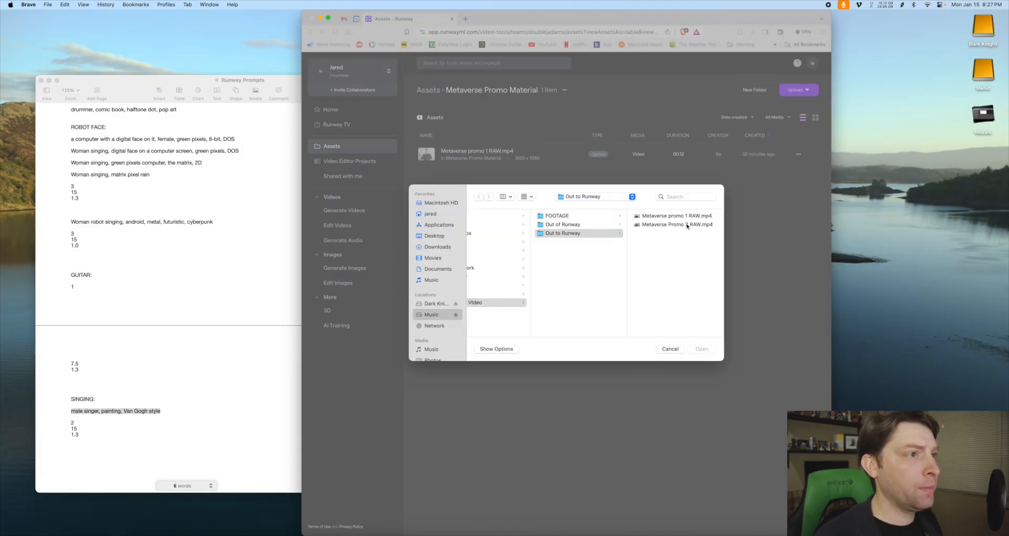
click(706, 352)
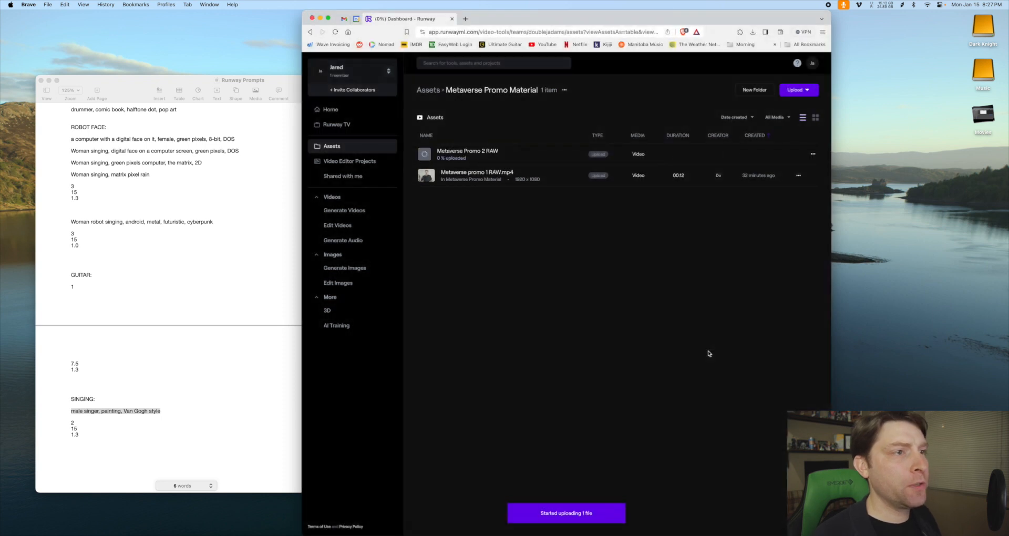
- Open the Midjourney website in a new browser tab
click(465, 19)
text(mid)
key(Return)
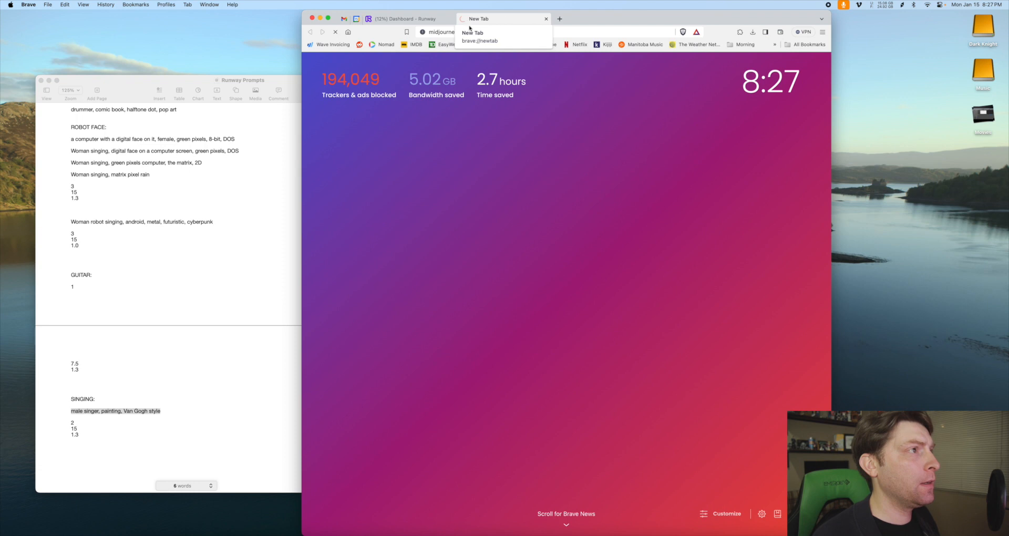
- Go to Discord in the browser and open the direct message conversation with Midjourney Bot
click(474, 33)
text(dis)
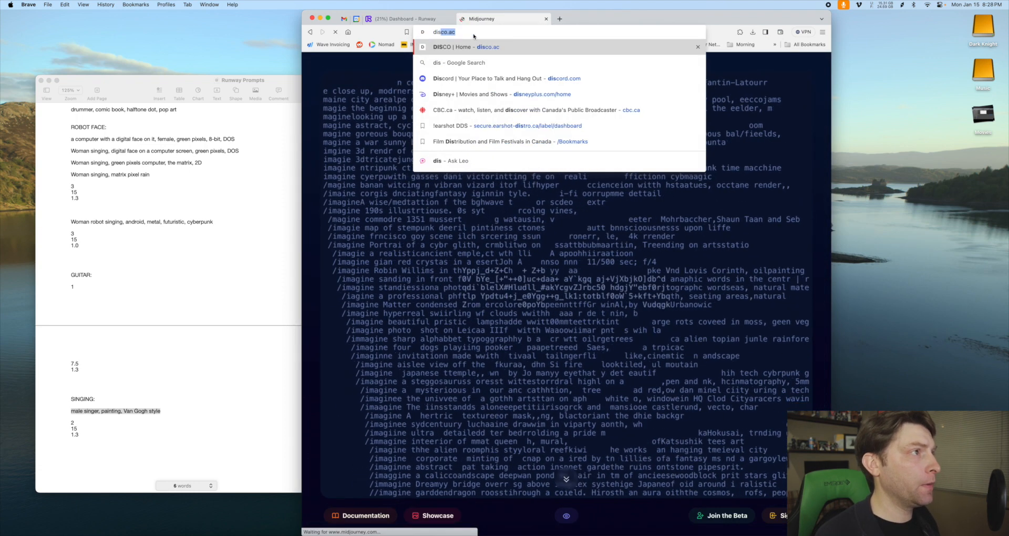
key(BackSpace)
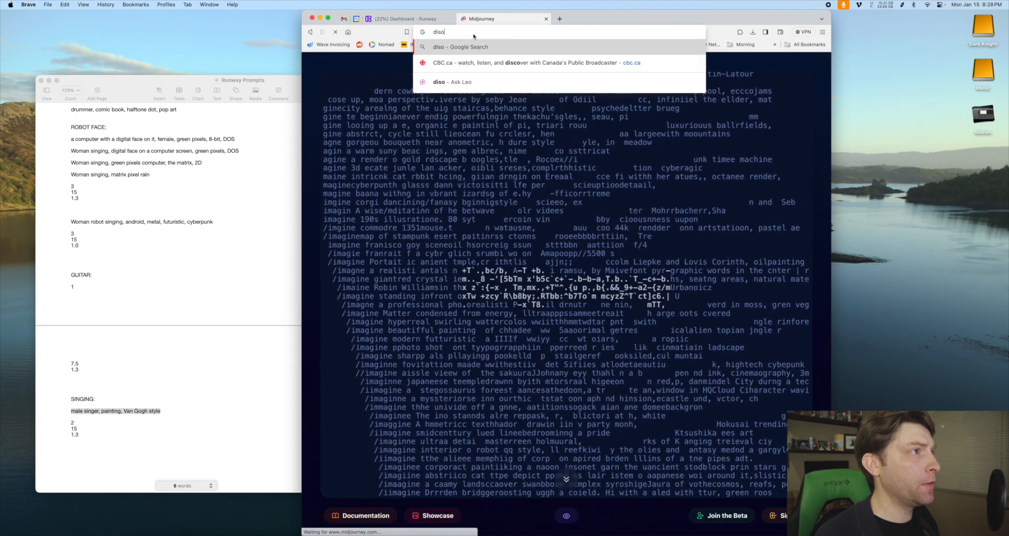
text(s)
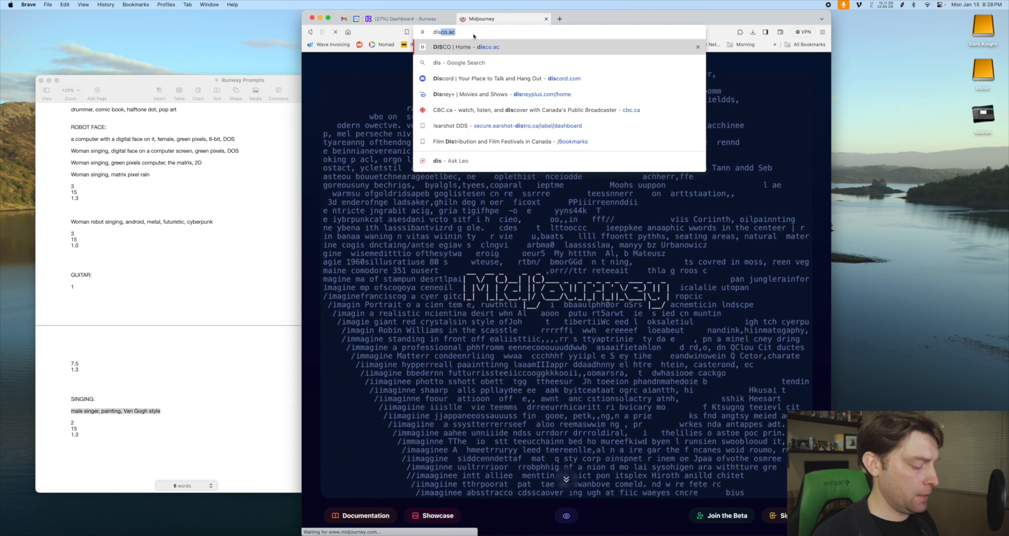
click(617, 237)
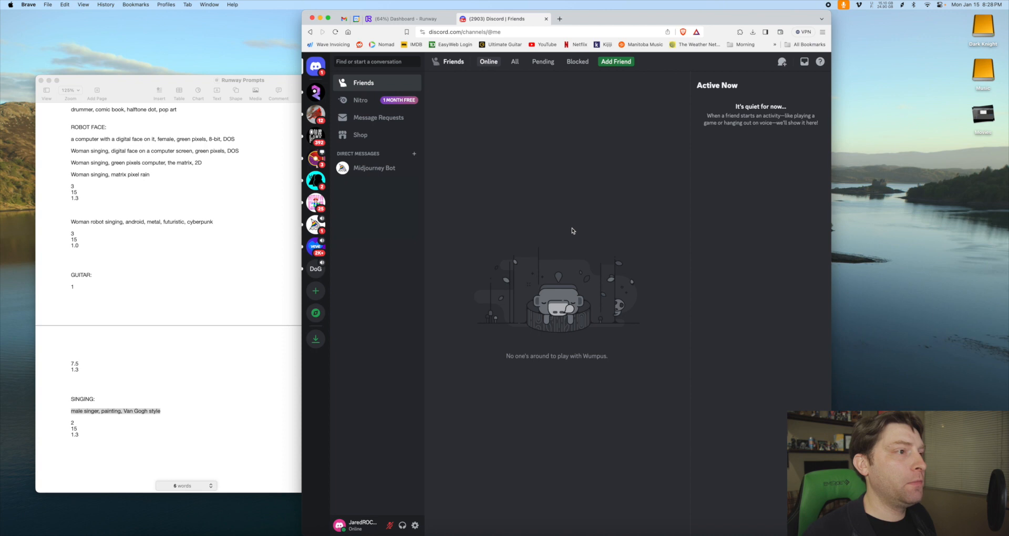
click(374, 168)
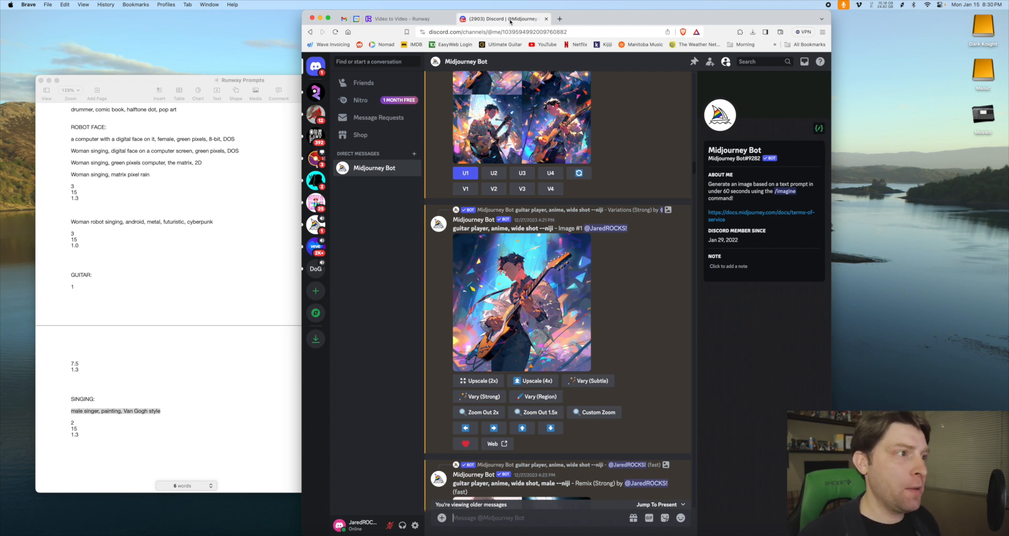
- Review the Midjourney Bot results for the prompt "guitar player, anime, wide shot --niji", including the --niji parameter, the strong variations and upscaled Image #1
scroll(623, 224, up, 15)
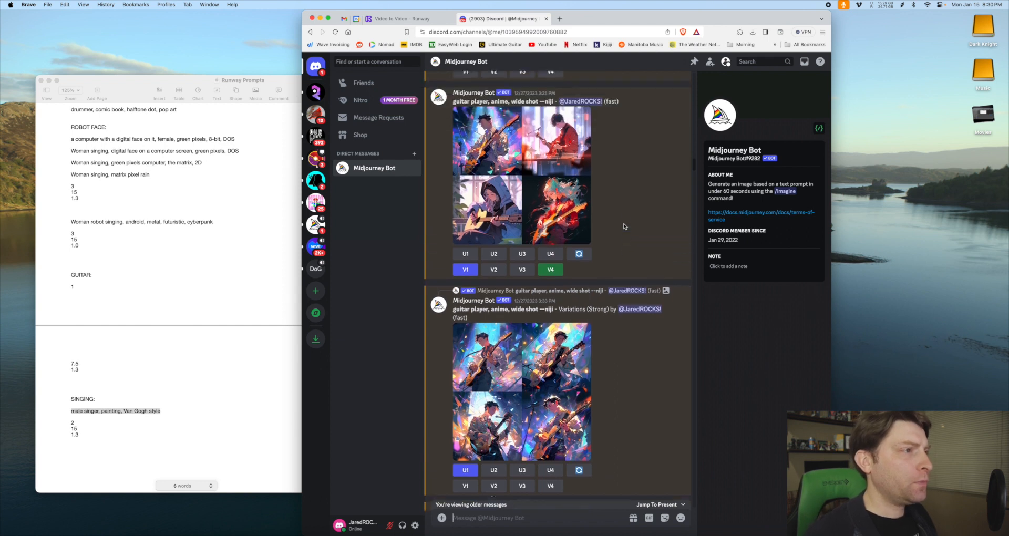
scroll(623, 224, down, 8)
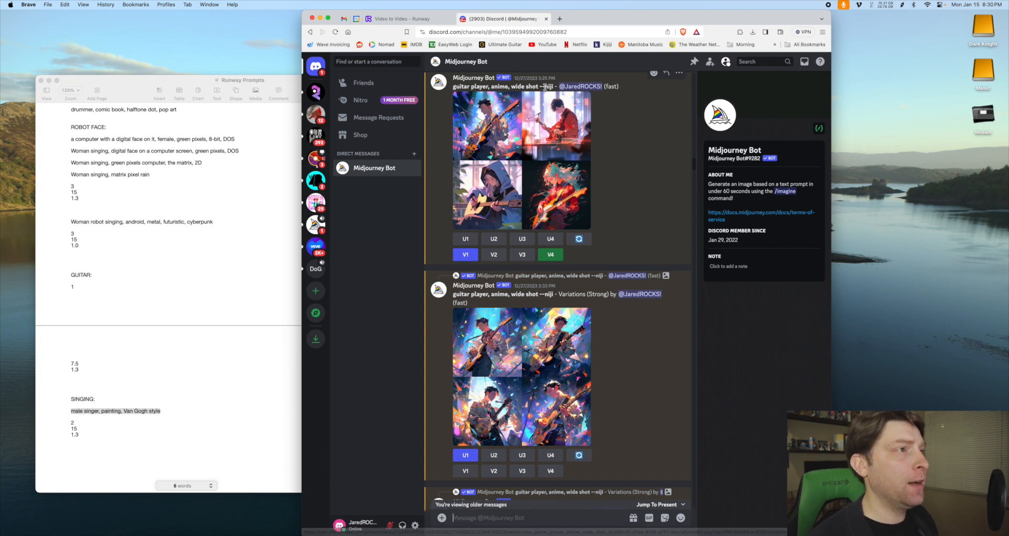
drag(541, 86, 552, 86)
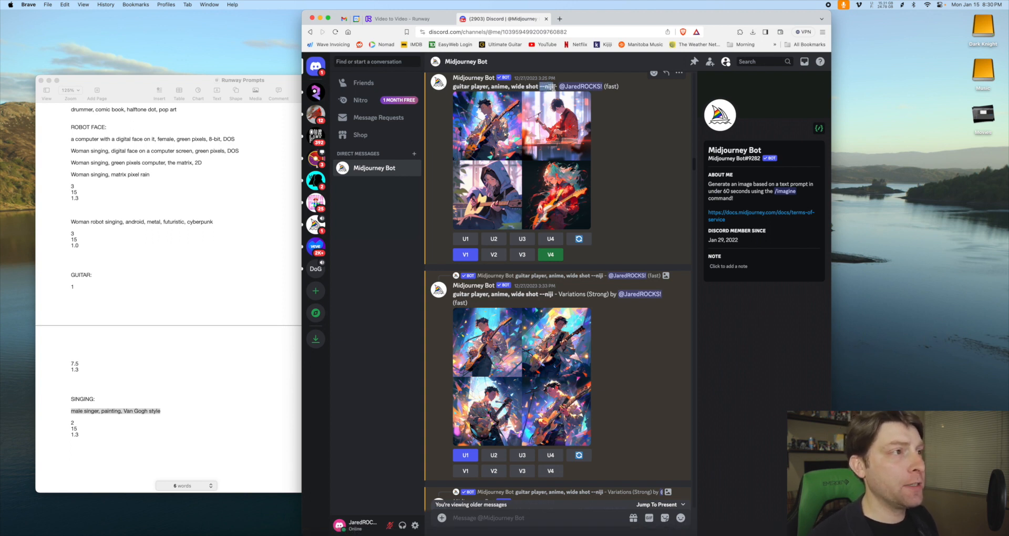
click(554, 86)
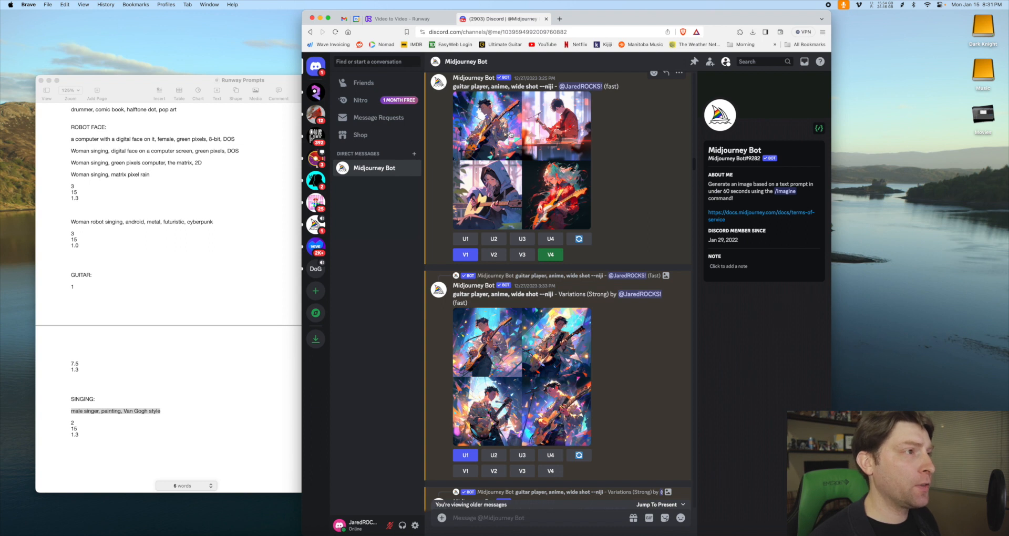
scroll(504, 146, down, 3)
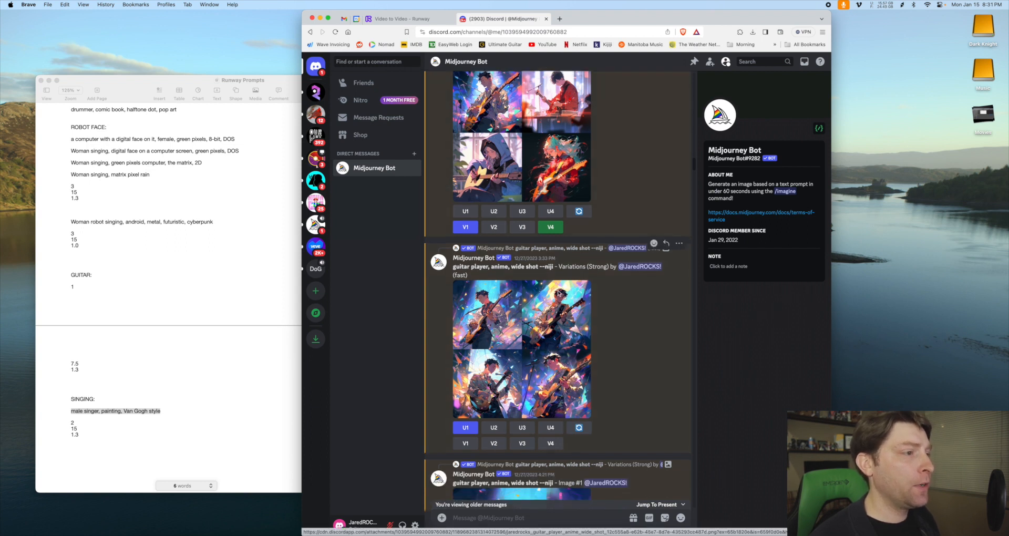
scroll(489, 187, down, 3)
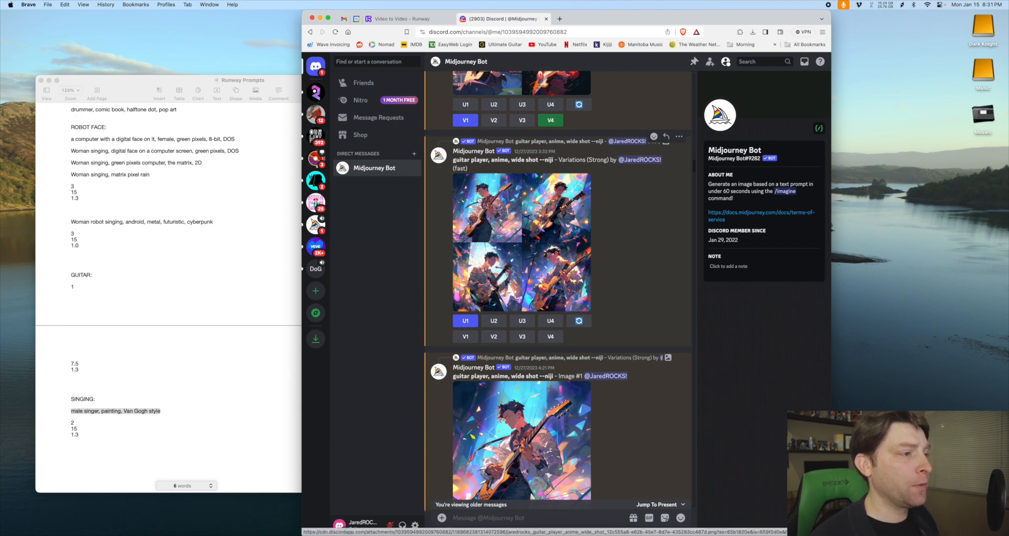
scroll(530, 209, down, 5)
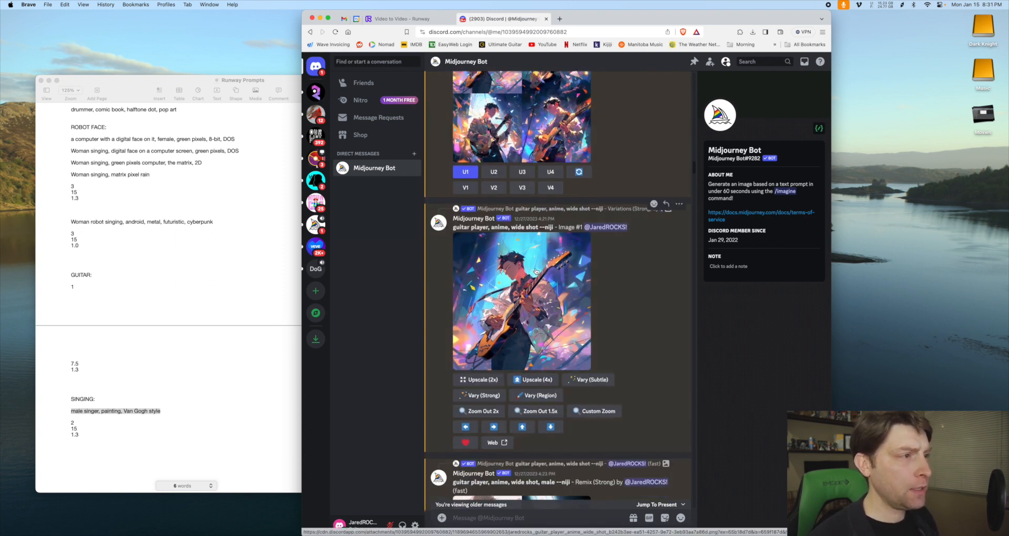
- Switch to Runway's Video to Video page and load Metaverse Promo 2 RAW from the Metaverse Promo Material folder as input
click(422, 22)
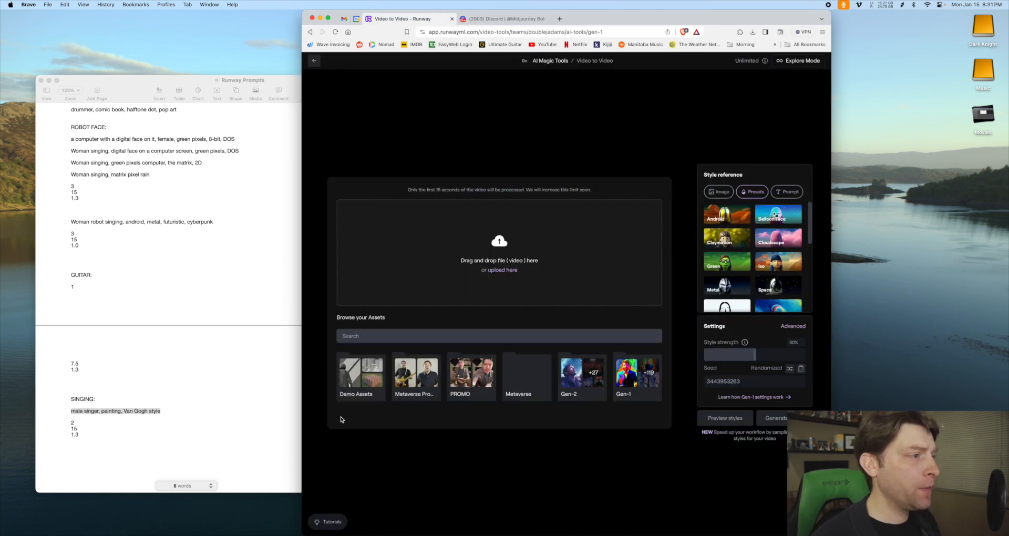
click(424, 382)
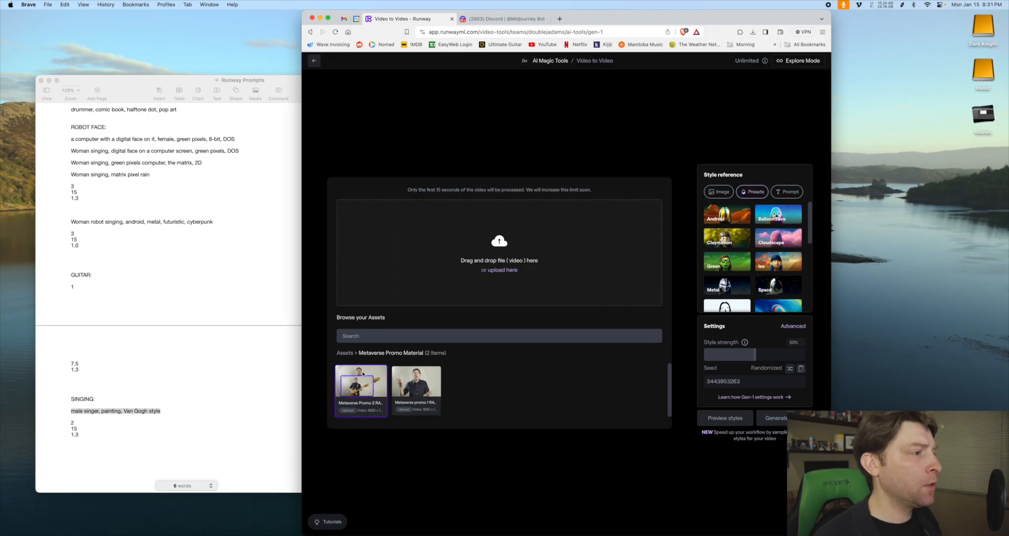
click(361, 383)
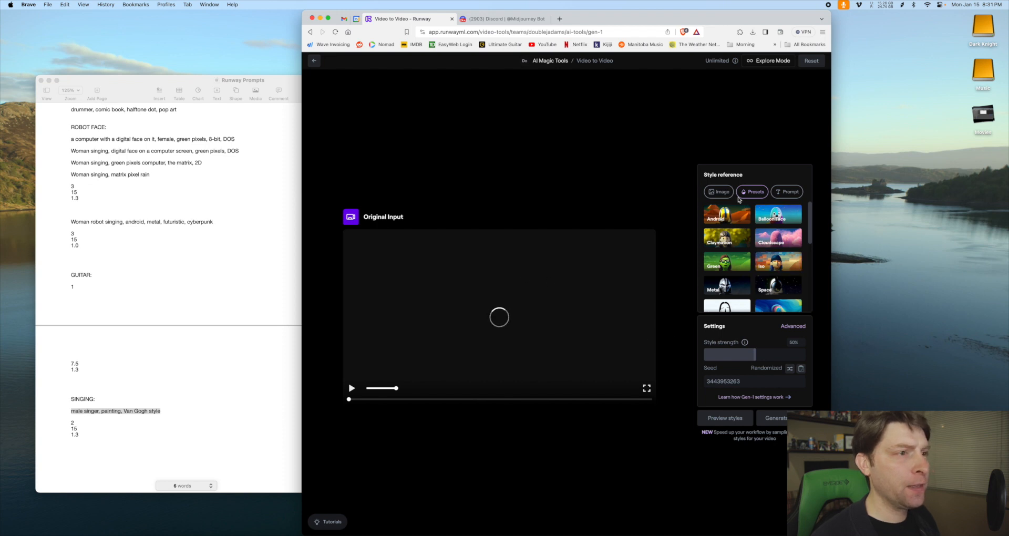
- Set the style reference to an image and choose the blue and pink anime guitar player picture from the private assets
click(720, 193)
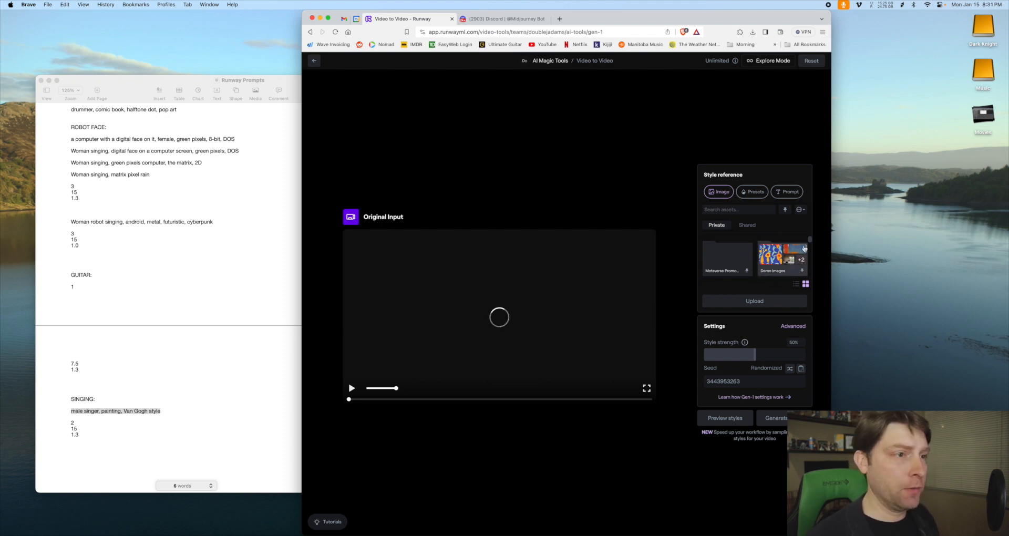
scroll(738, 257, down, 2)
scroll(739, 257, down, 5)
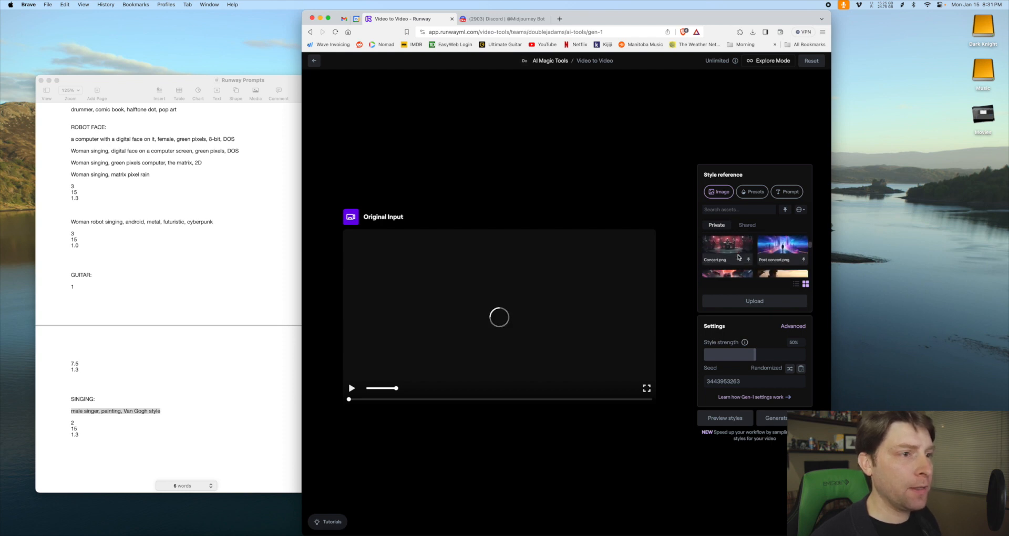
scroll(738, 257, down, 3)
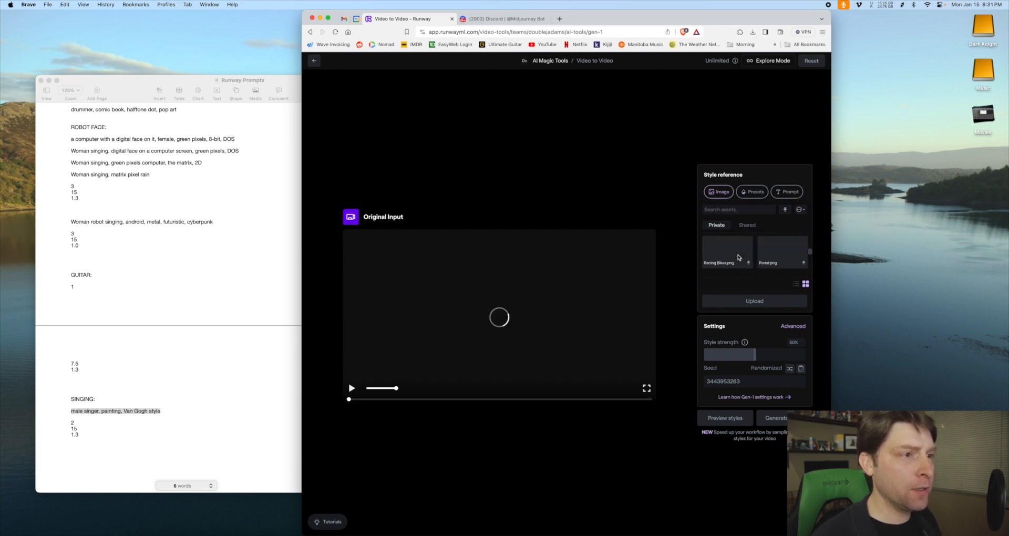
scroll(738, 257, down, 4)
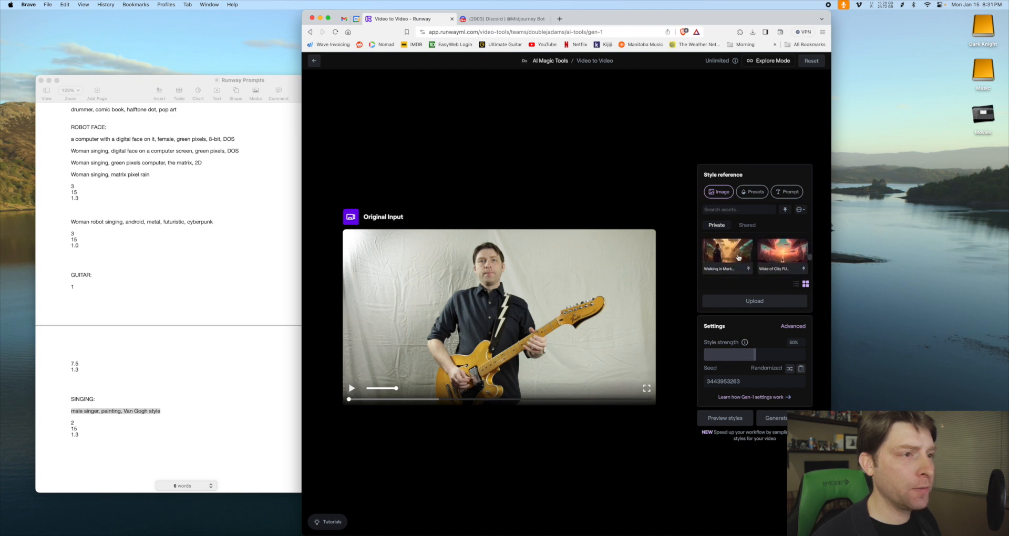
scroll(739, 257, down, 4)
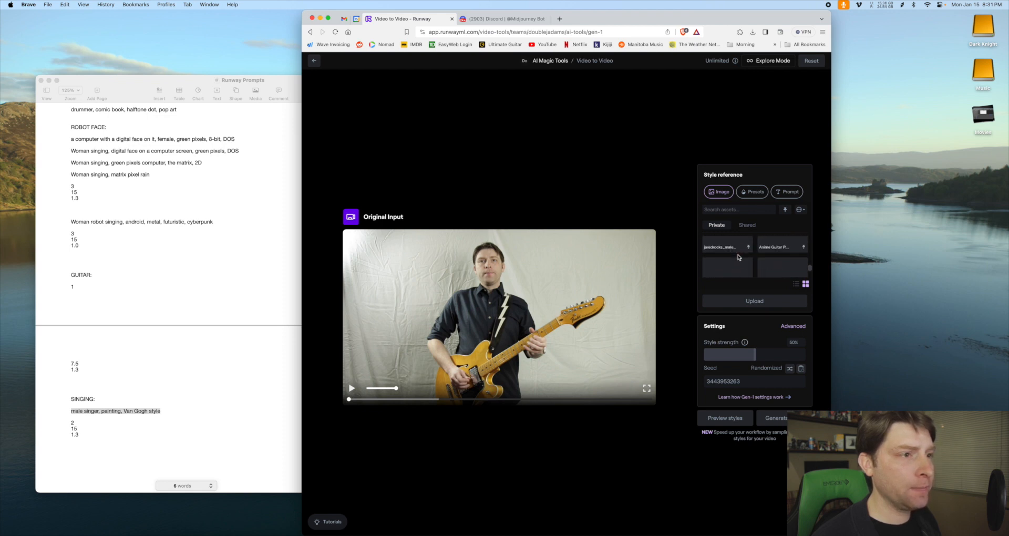
scroll(739, 258, down, 3)
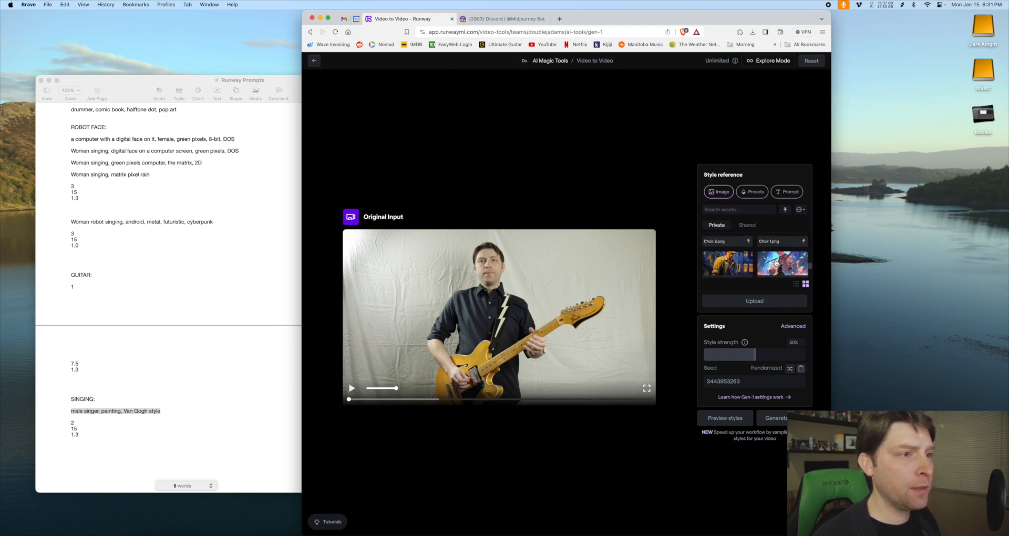
click(779, 263)
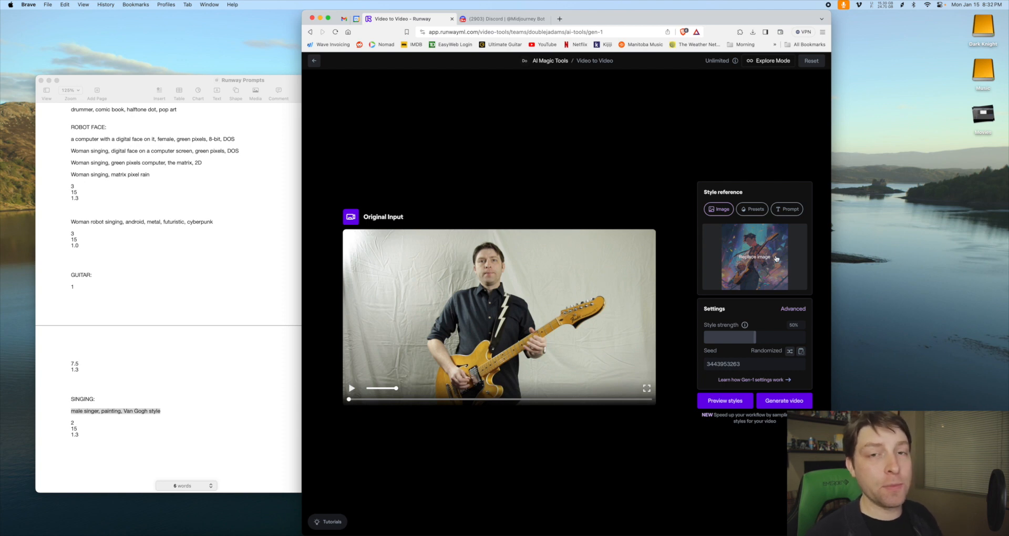
- Show the advanced settings and set structural consistency to 1 and style weight to 7.5
click(804, 310)
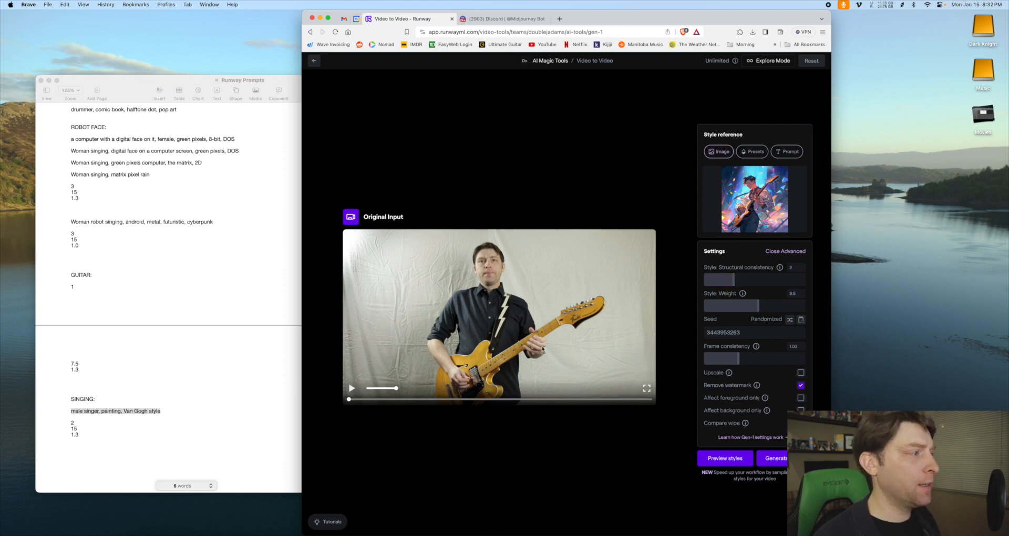
scroll(183, 345, up, 1)
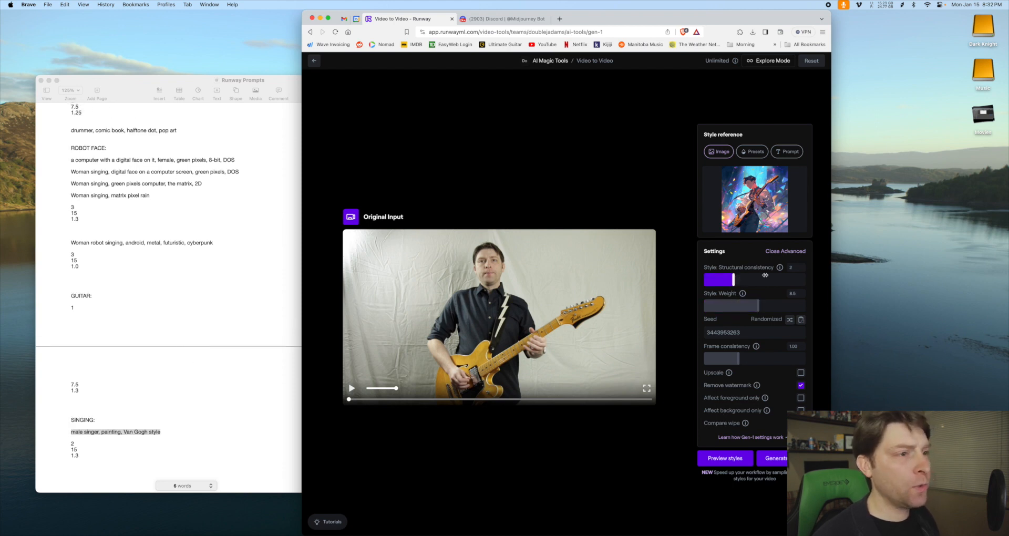
click(797, 268)
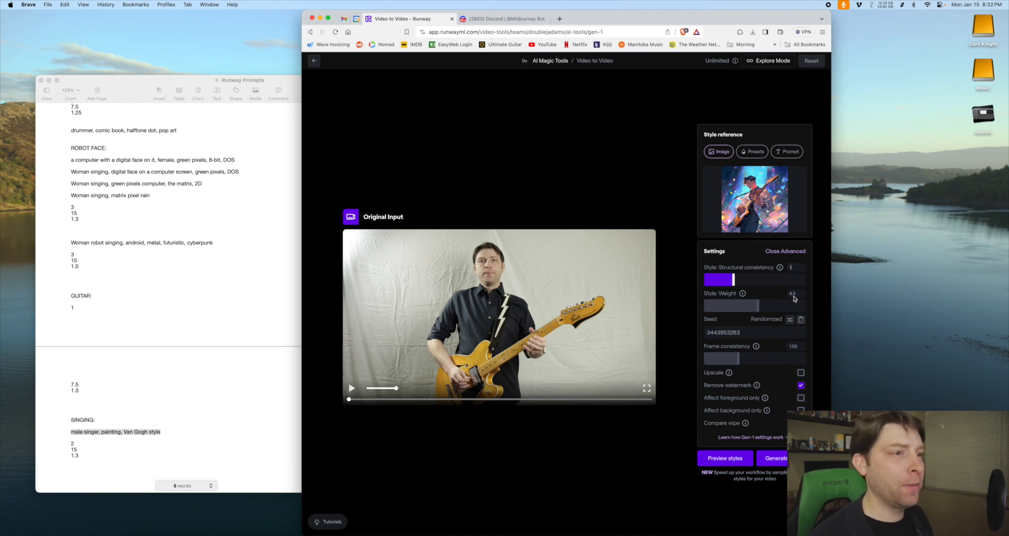
key(Return)
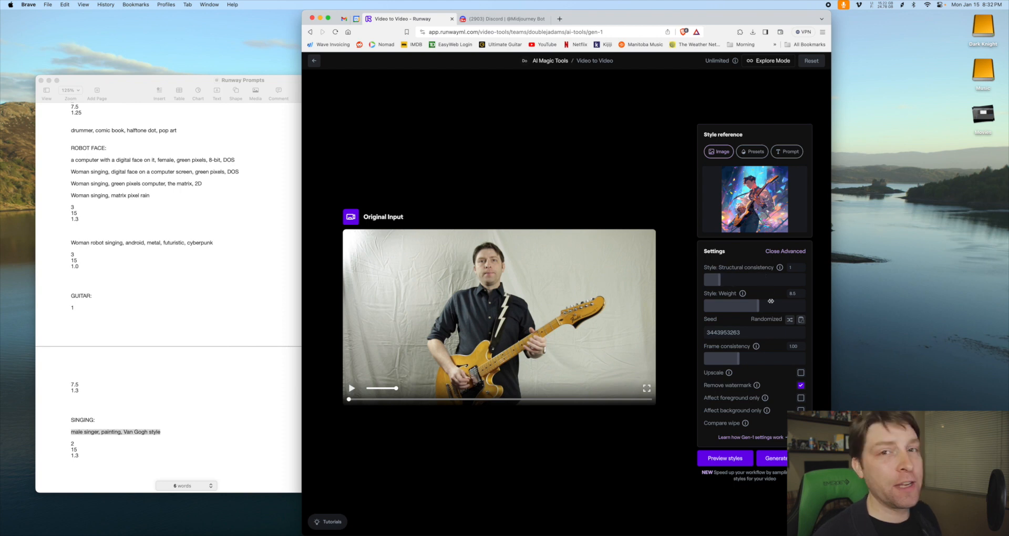
double_click(803, 295)
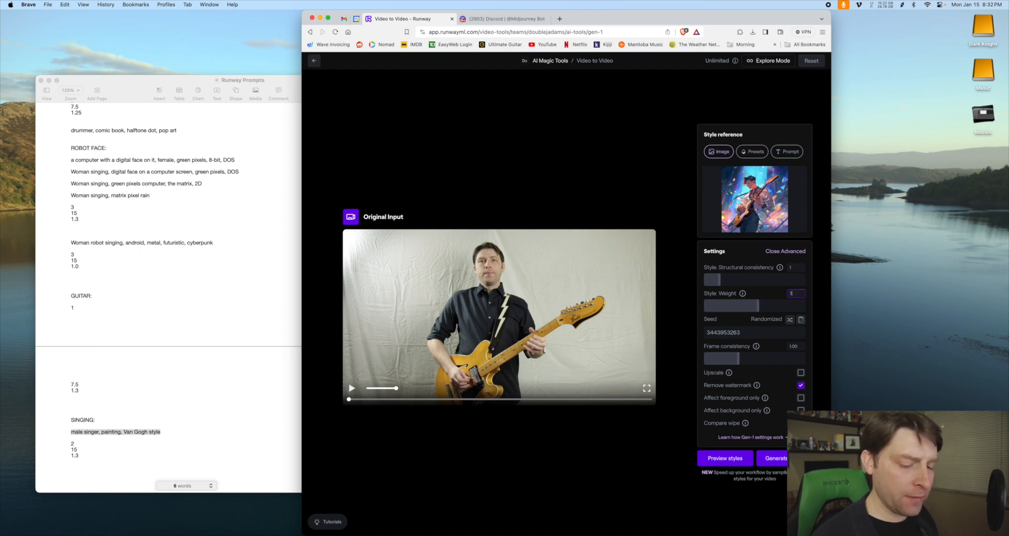
key(Return)
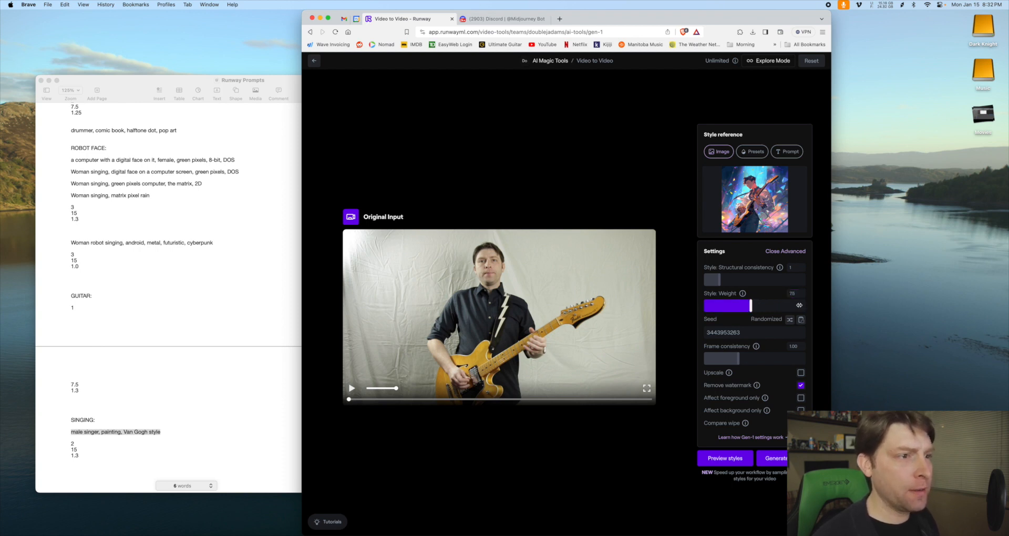
drag(820, 309, 752, 309)
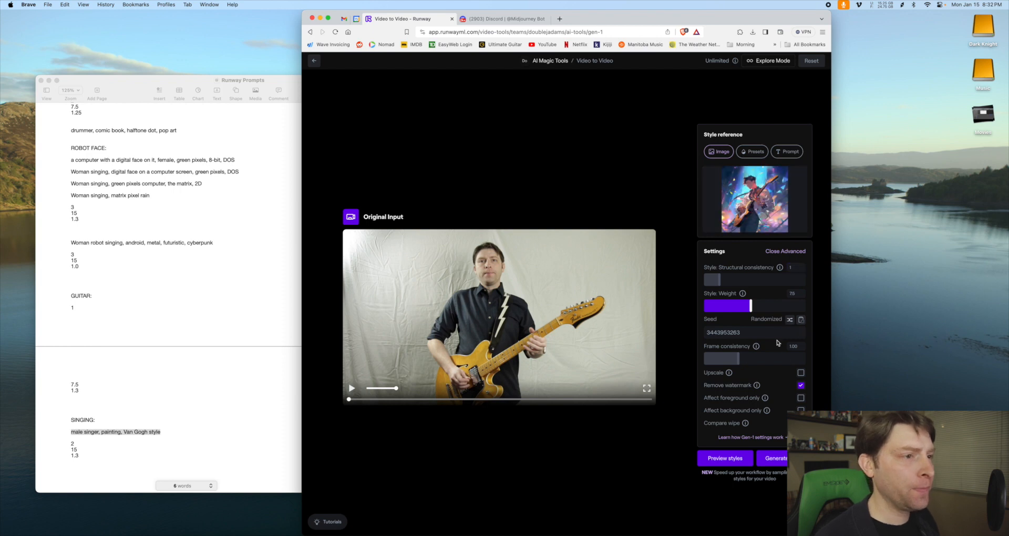
- Set frame consistency to 1.3 and enable Upscale for the guitar video
click(798, 347)
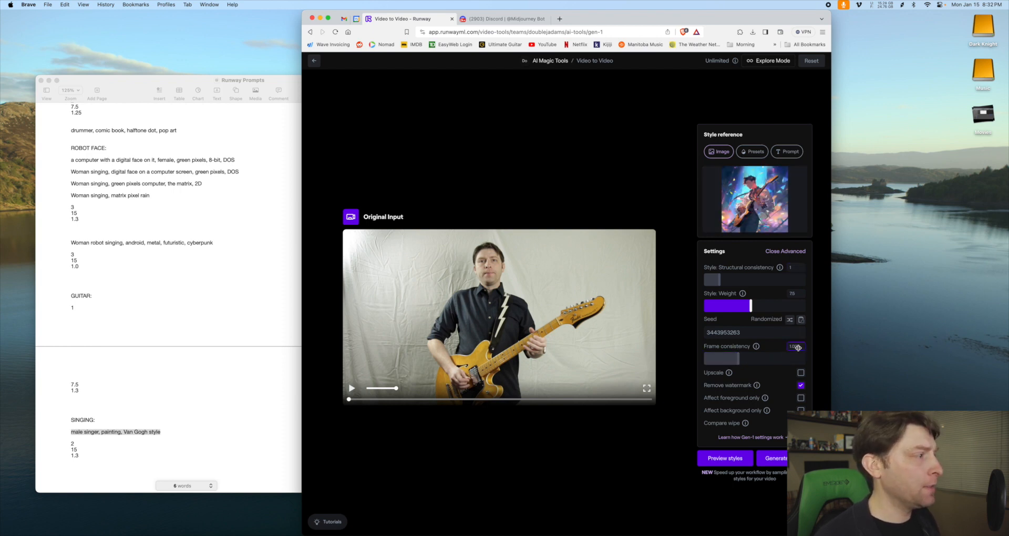
drag(801, 348, 773, 348)
text(1.3)
key(Return)
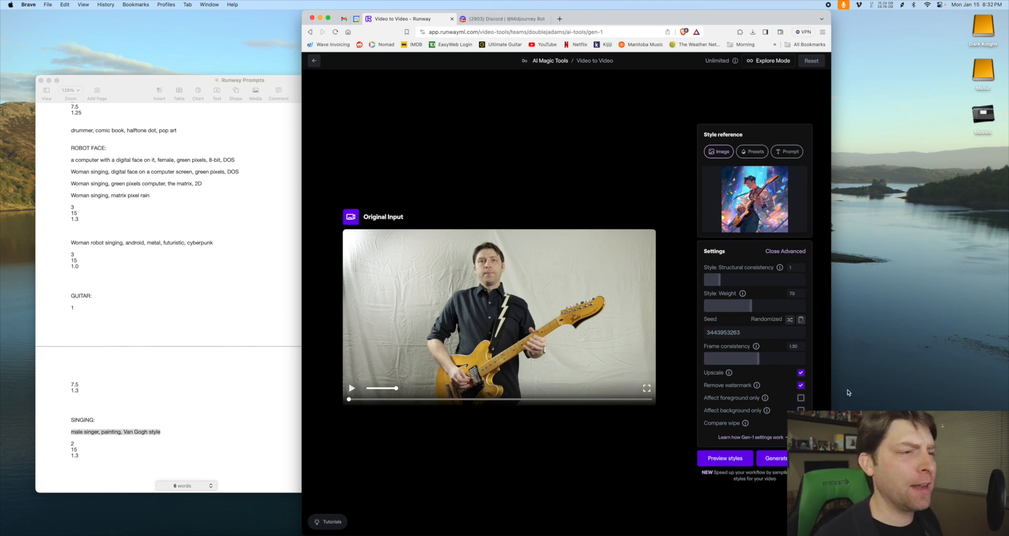
- Generate style previews of the guitar clip from the reference image and create more previews in the same style
click(739, 463)
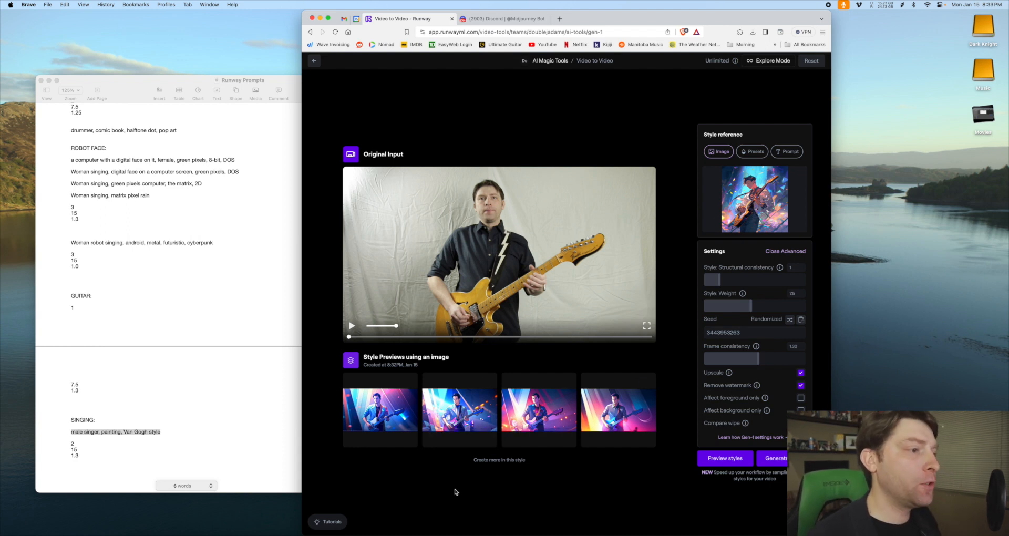
mouse_move(470, 400)
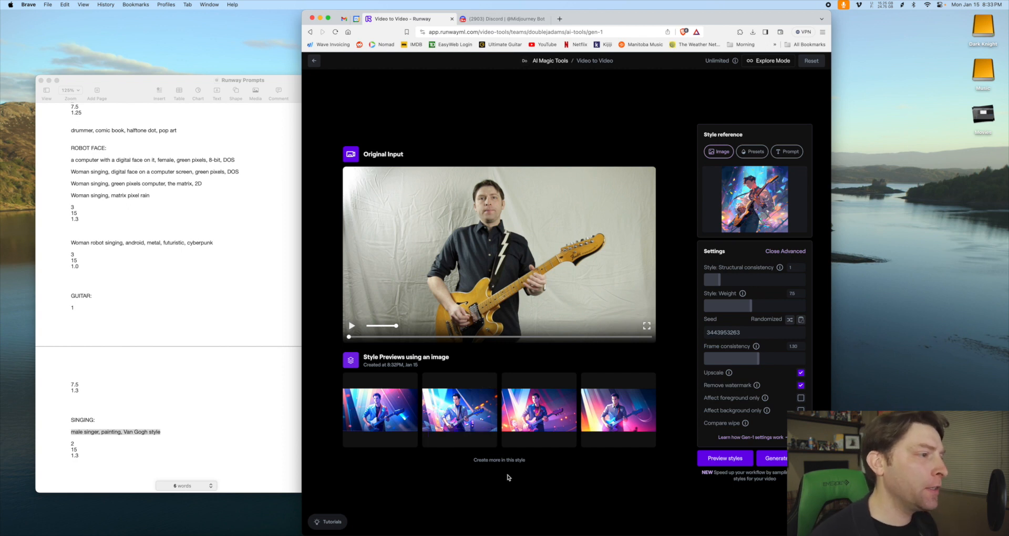
mouse_move(535, 423)
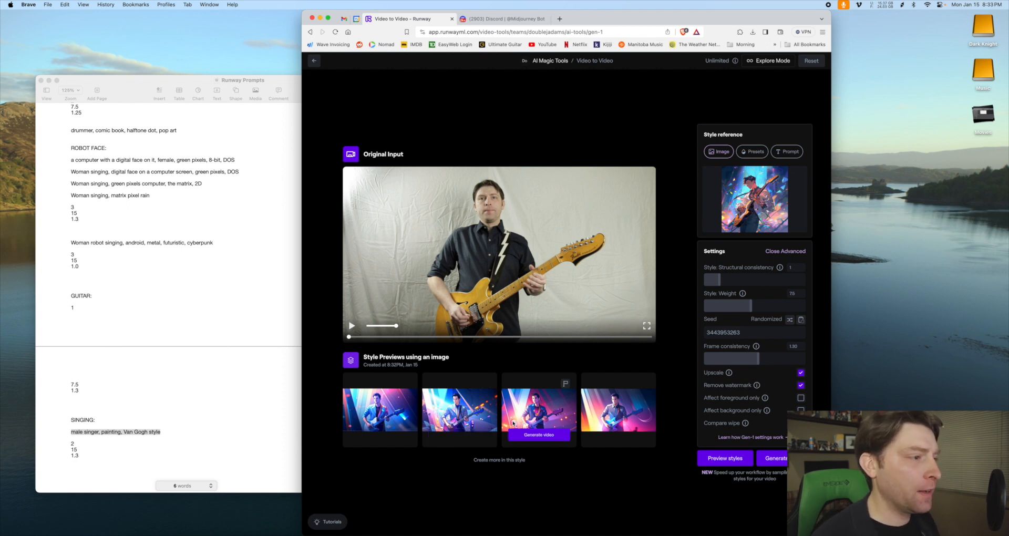
click(492, 462)
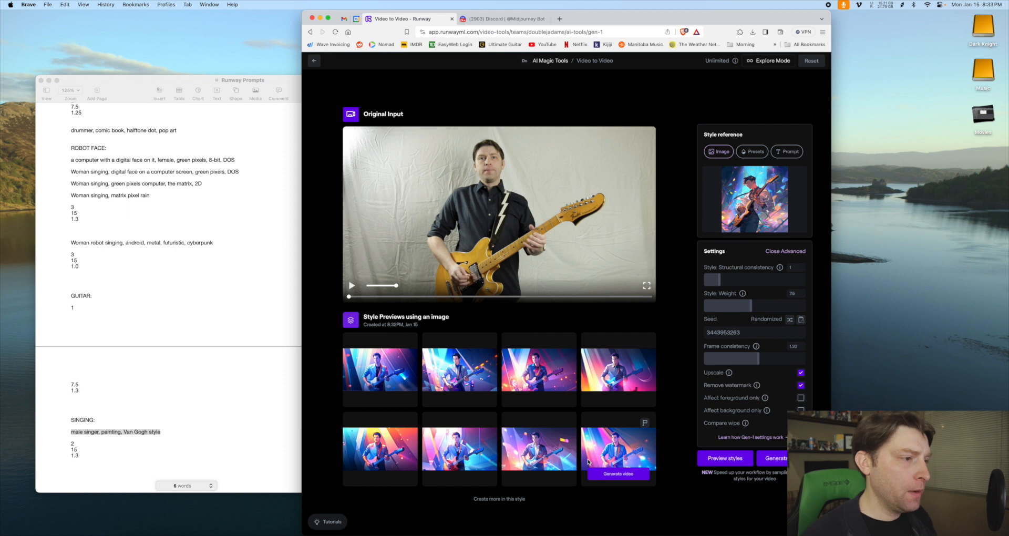
- Create more guitar previews in the same style and generate a video from the second preview in the first row
click(517, 499)
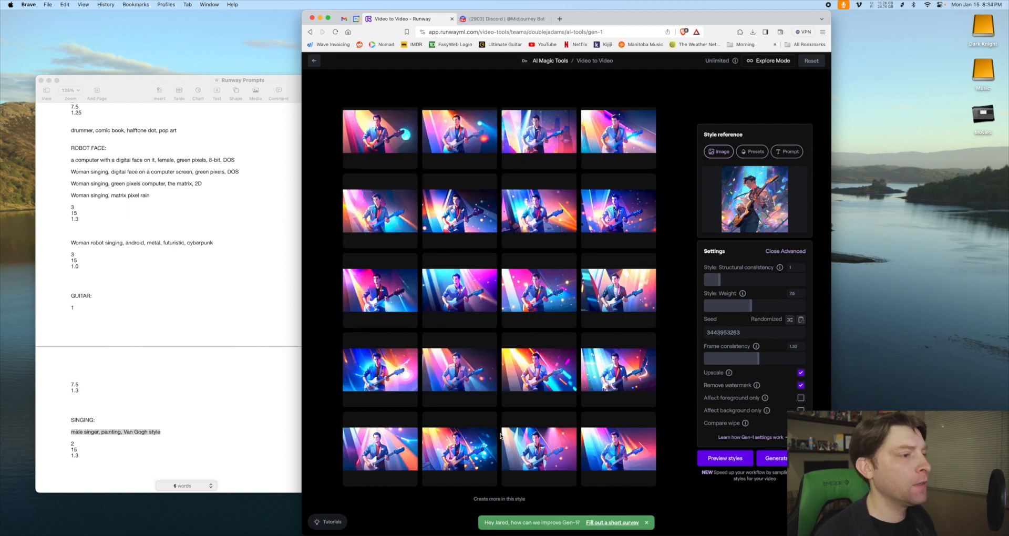
scroll(500, 426, up, 1)
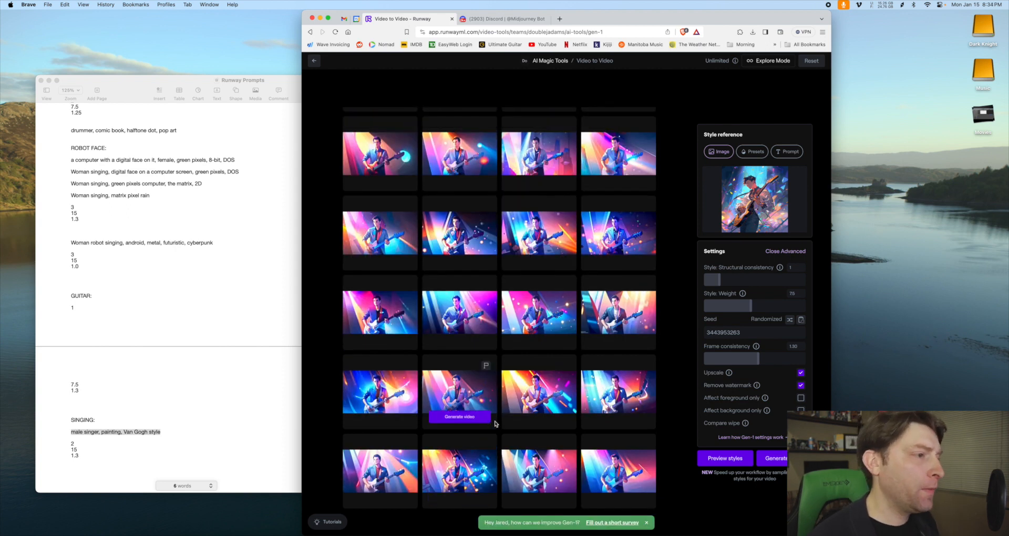
scroll(499, 412, up, 1)
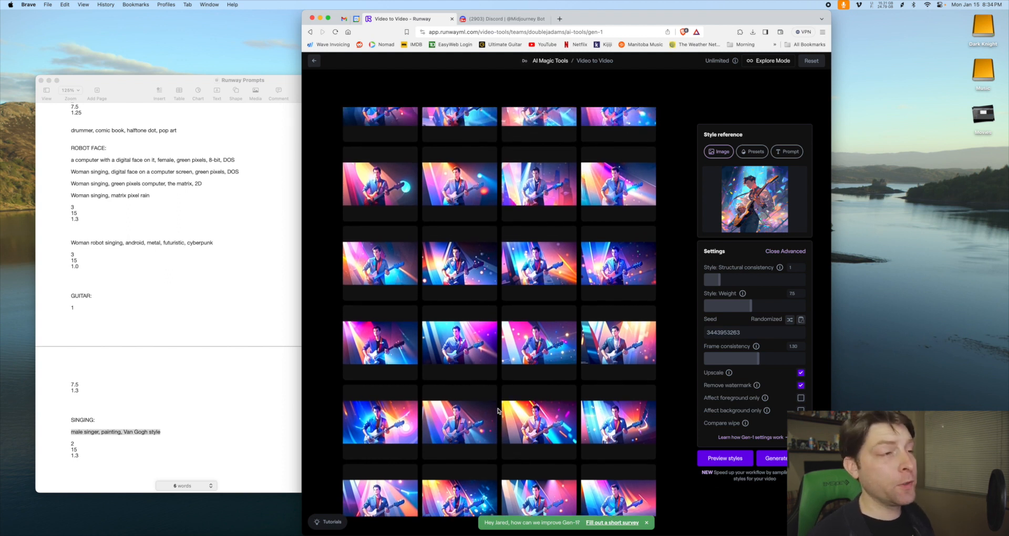
scroll(499, 411, up, 5)
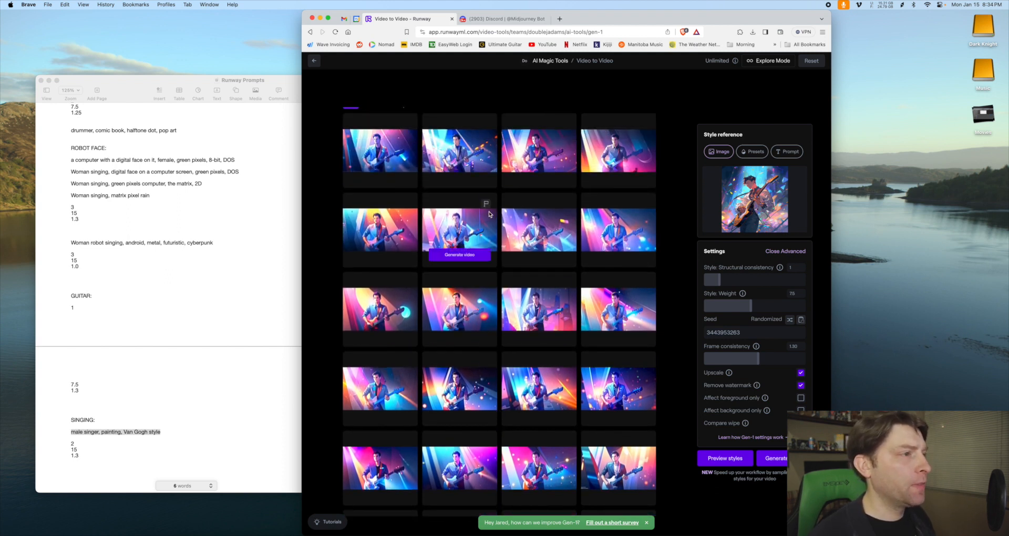
mouse_move(465, 152)
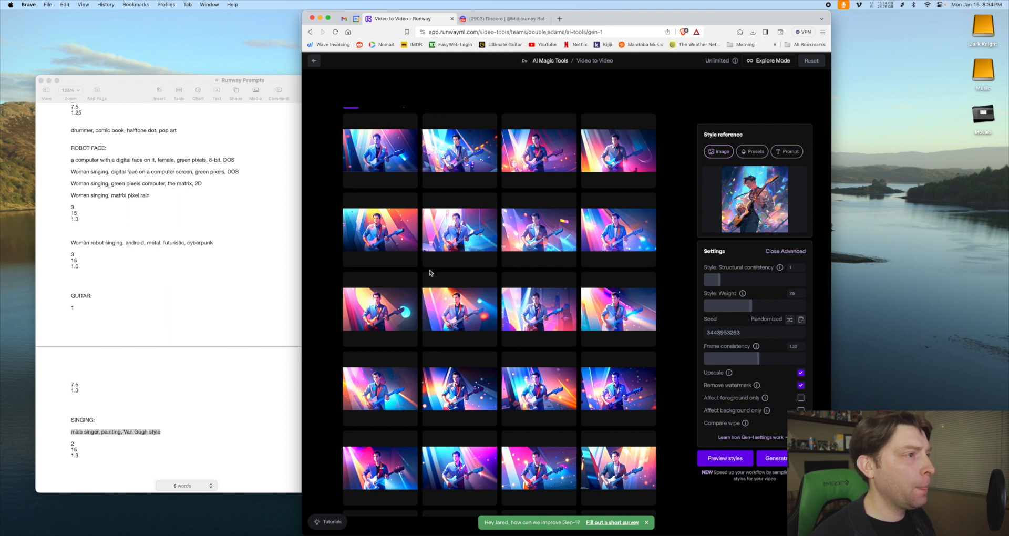
click(466, 176)
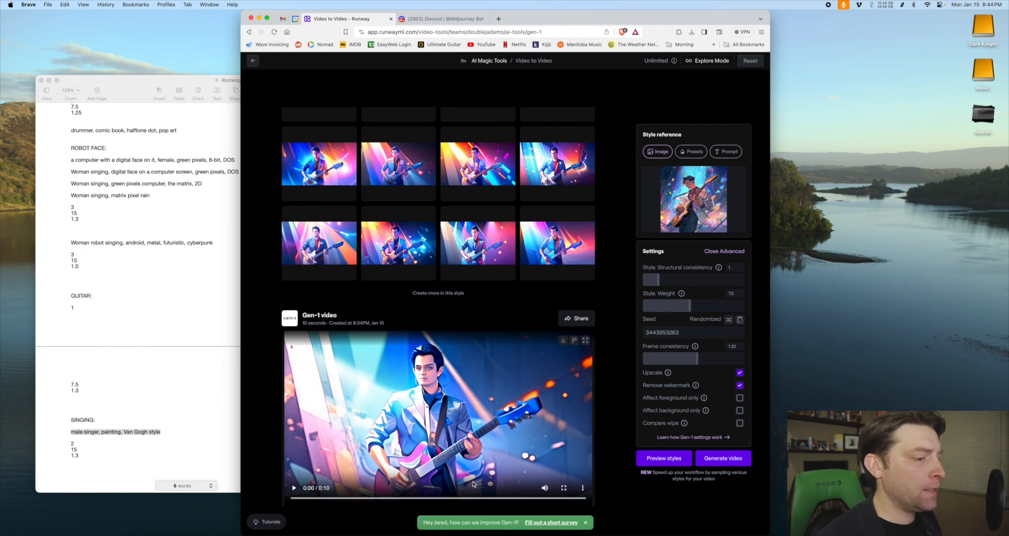
- Play back the generated guitar video and download it
click(294, 490)
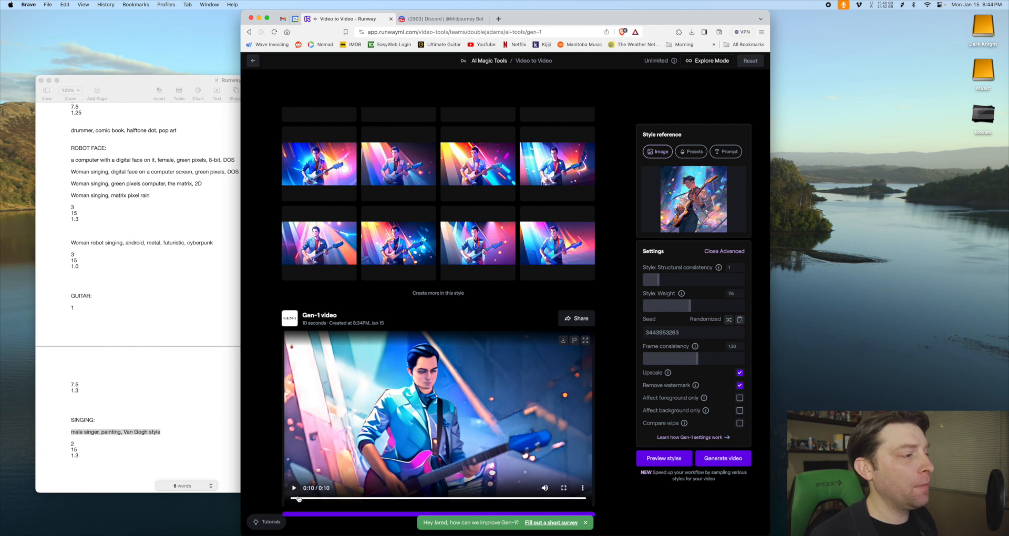
click(295, 489)
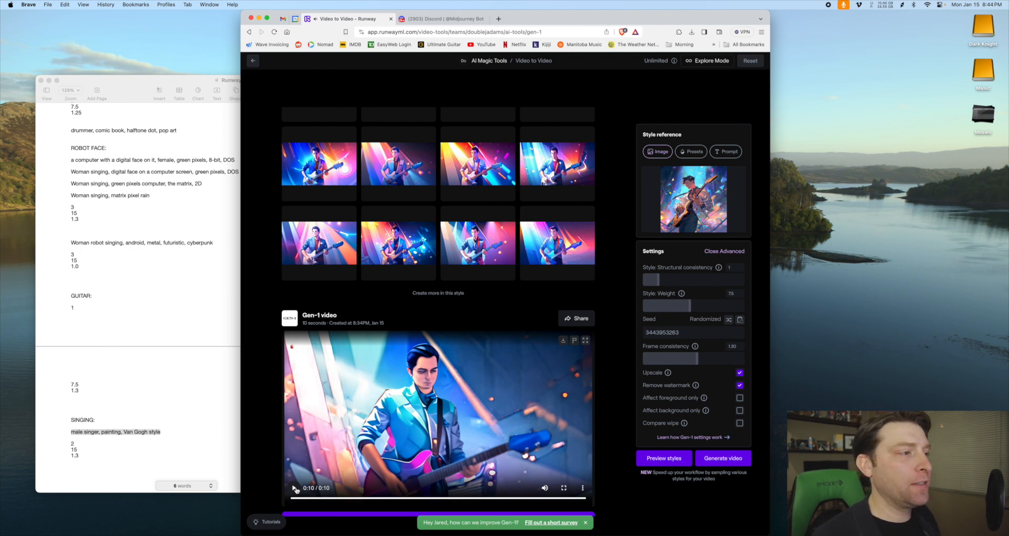
scroll(466, 408, down, 1)
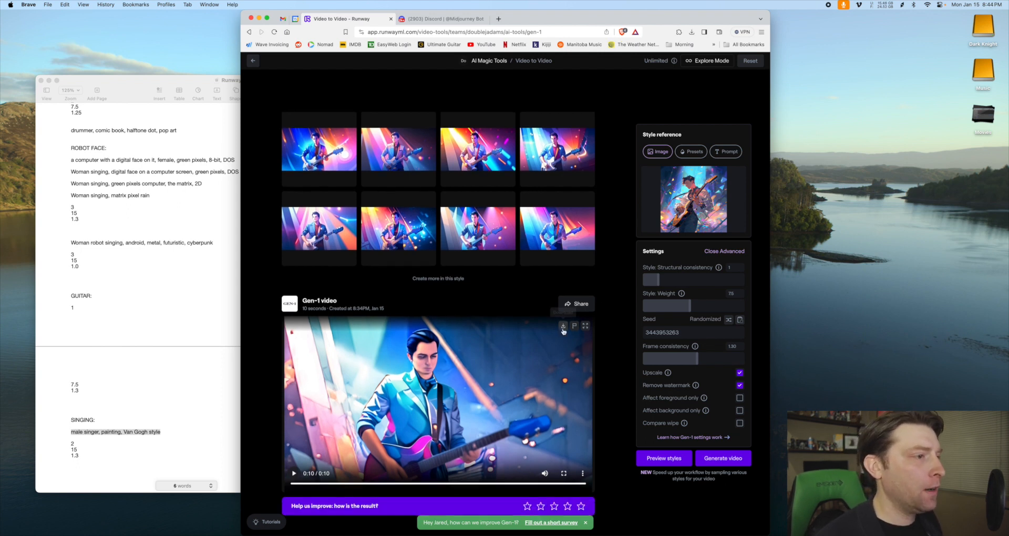
click(563, 327)
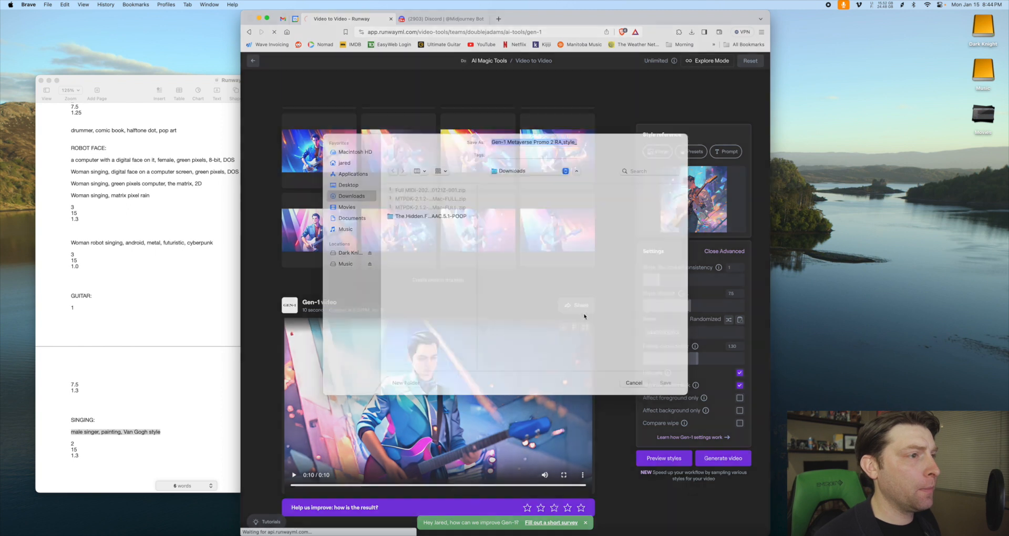
key(Return)
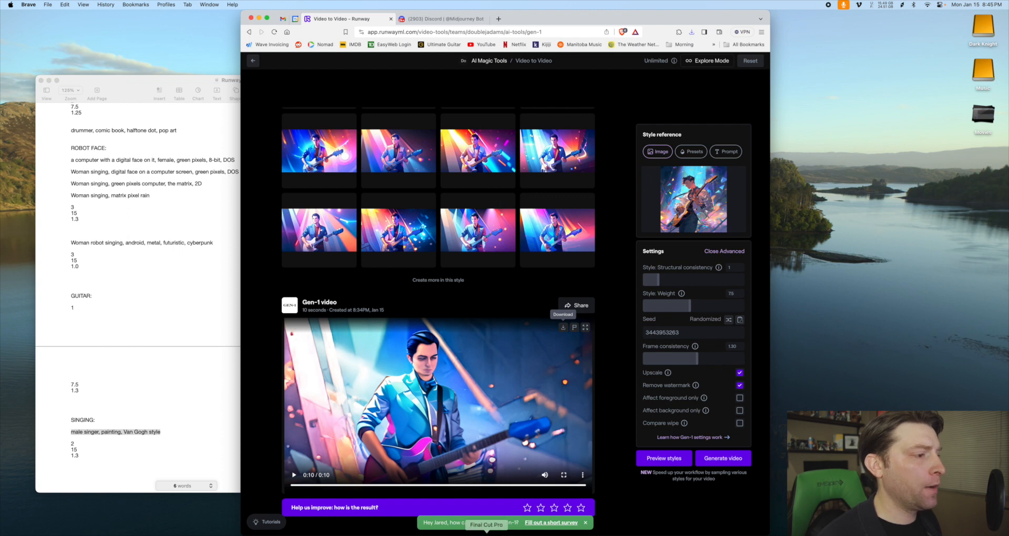
- Switch to Final Cut Pro and create a 1080p project named Metaverse Promo 3 in the promo projects collection
click(487, 533)
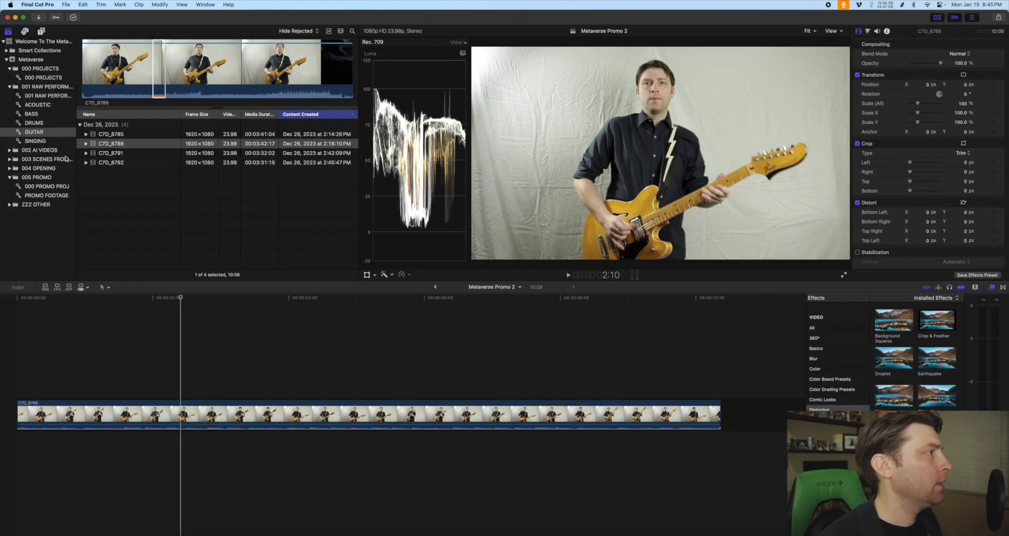
click(40, 177)
click(59, 187)
right_click(59, 187)
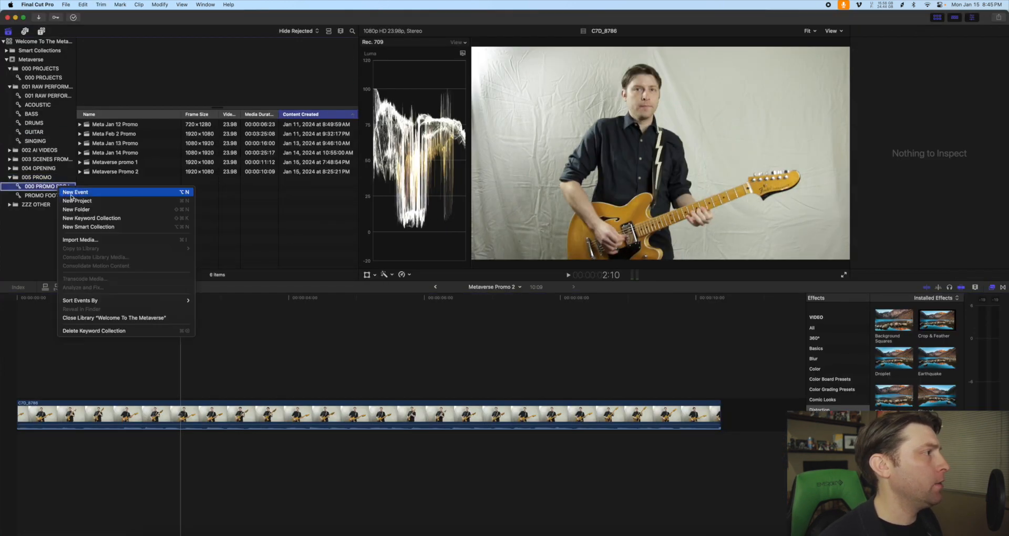
click(77, 201)
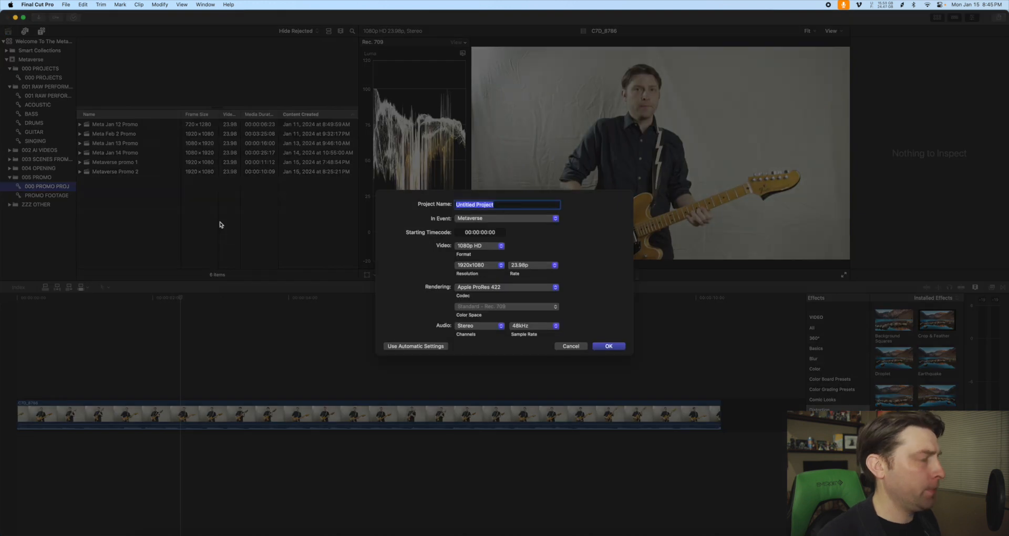
key(Return)
- Preview the acoustic takes, place a section of C7D_8794 in the timeline and trim its end to a length of 9:14
click(51, 105)
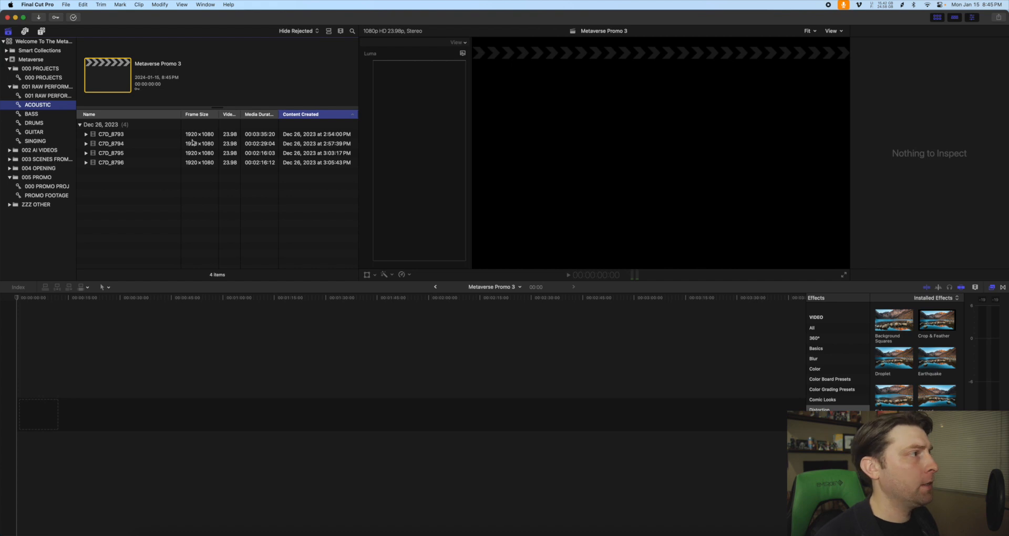
click(167, 135)
click(187, 79)
key(space)
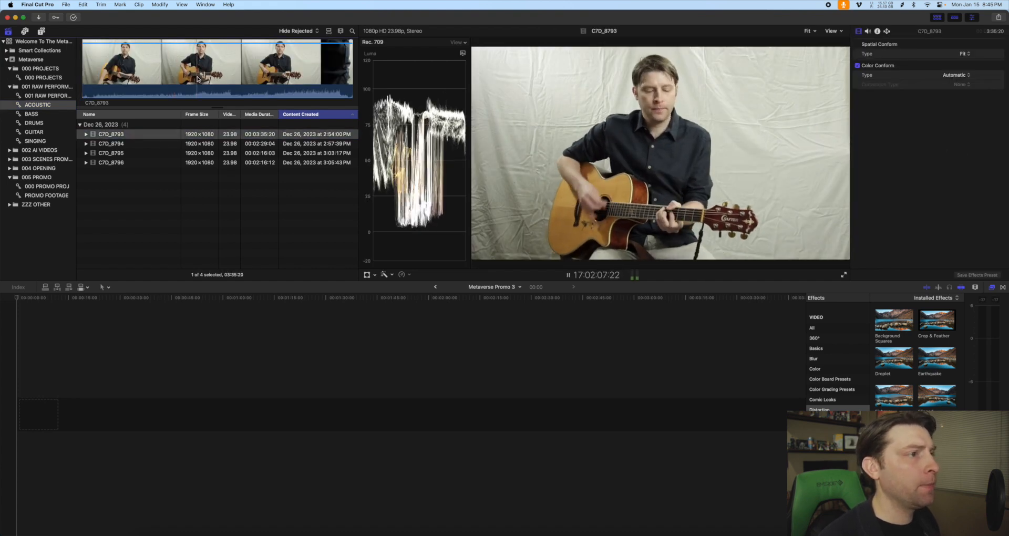
click(184, 145)
click(175, 152)
click(177, 142)
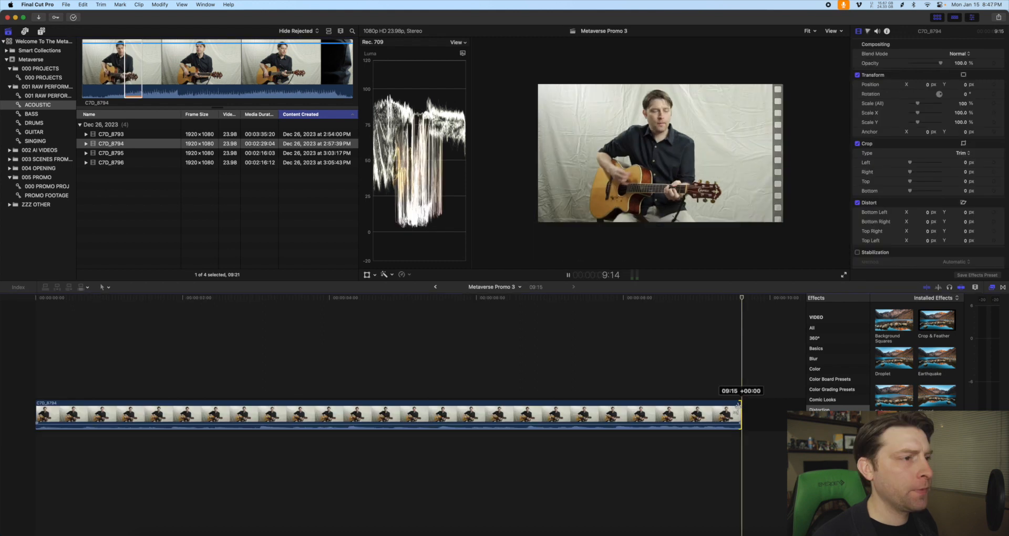
drag(743, 414, 740, 414)
click(683, 368)
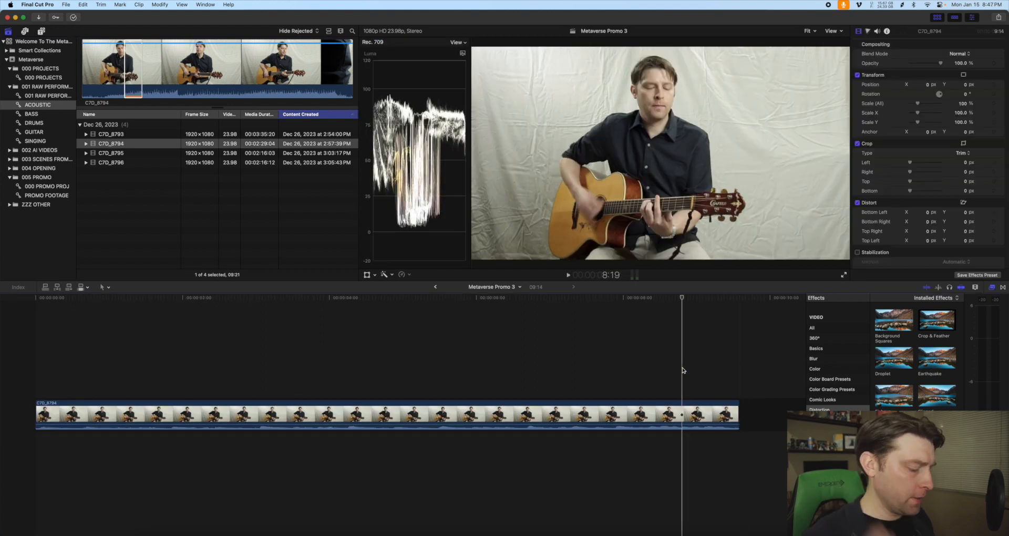
- Export the acoustic project as a file titled Metaverse Promo 3 RAW
key(super+e)
click(584, 132)
text(RAW)
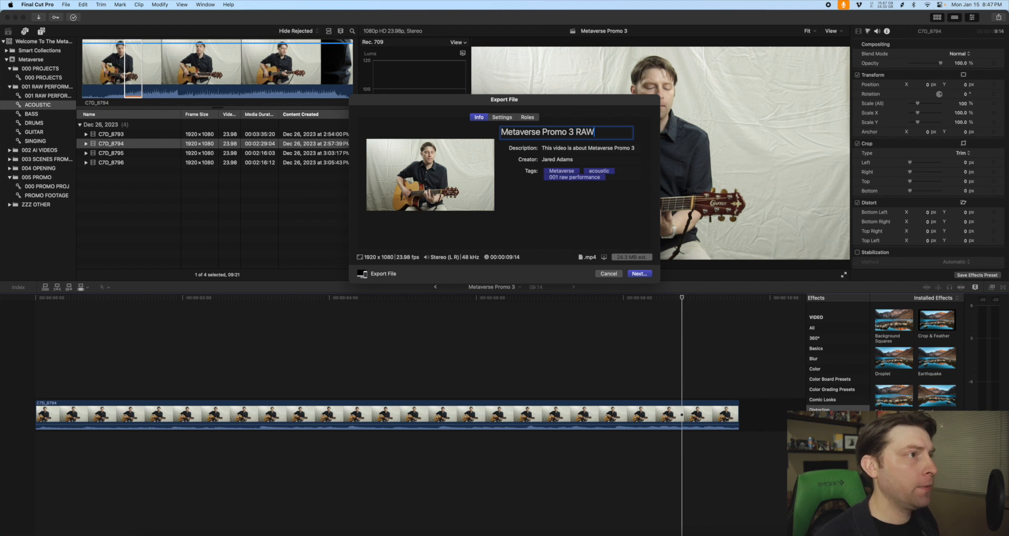
click(509, 120)
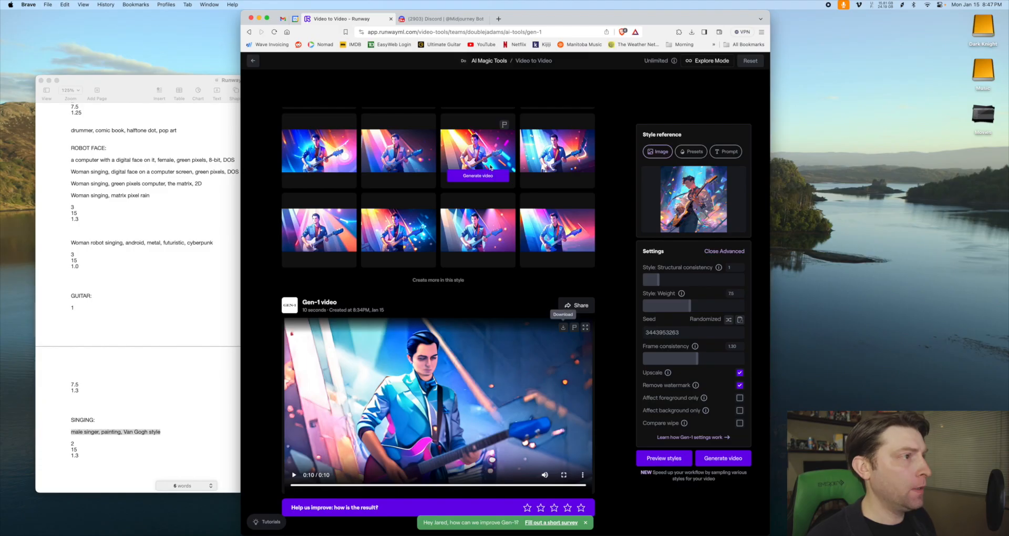
- Switch to Runway and upload Metaverse Promo 3 RAW.mp4 to the Metaverse Promo Material assets folder
click(253, 61)
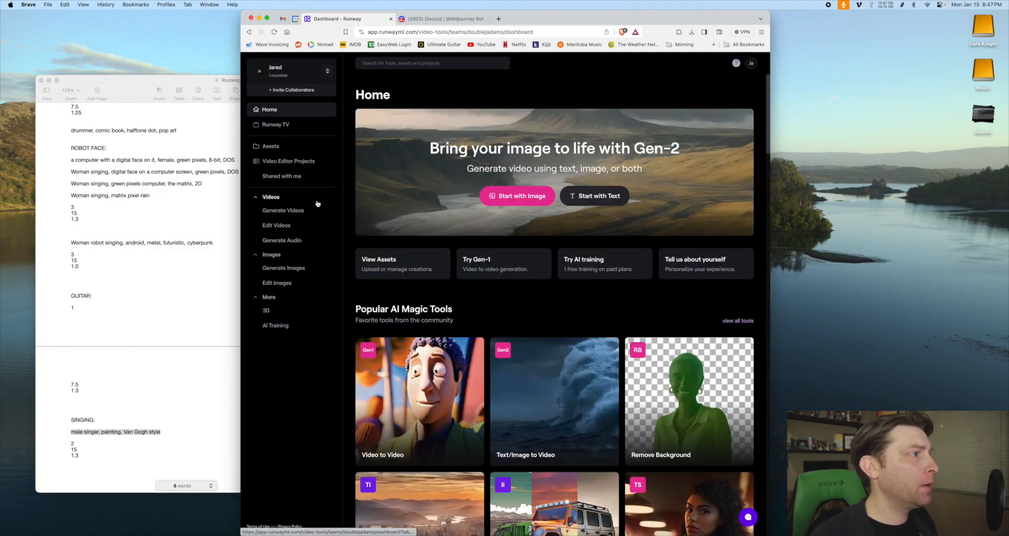
click(280, 150)
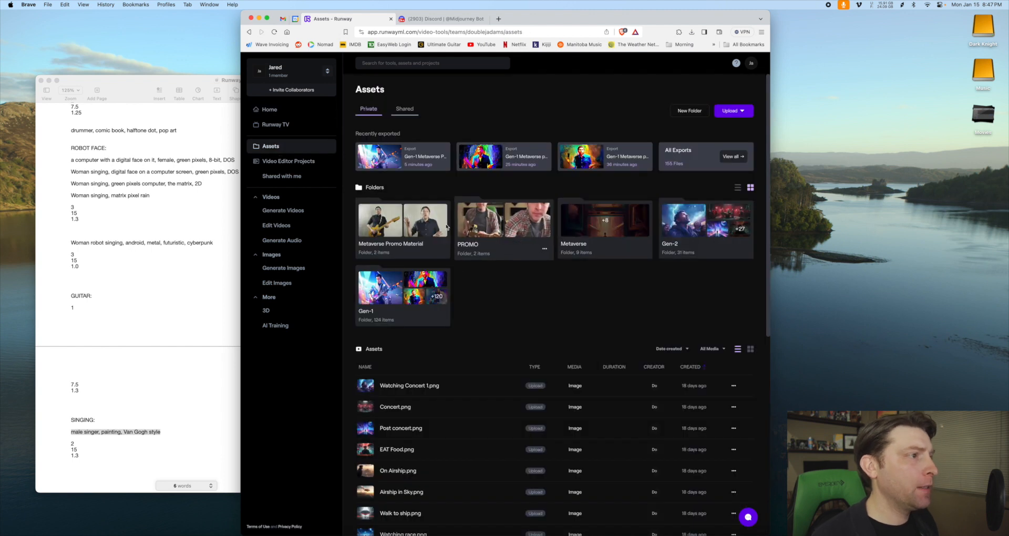
click(406, 227)
click(724, 92)
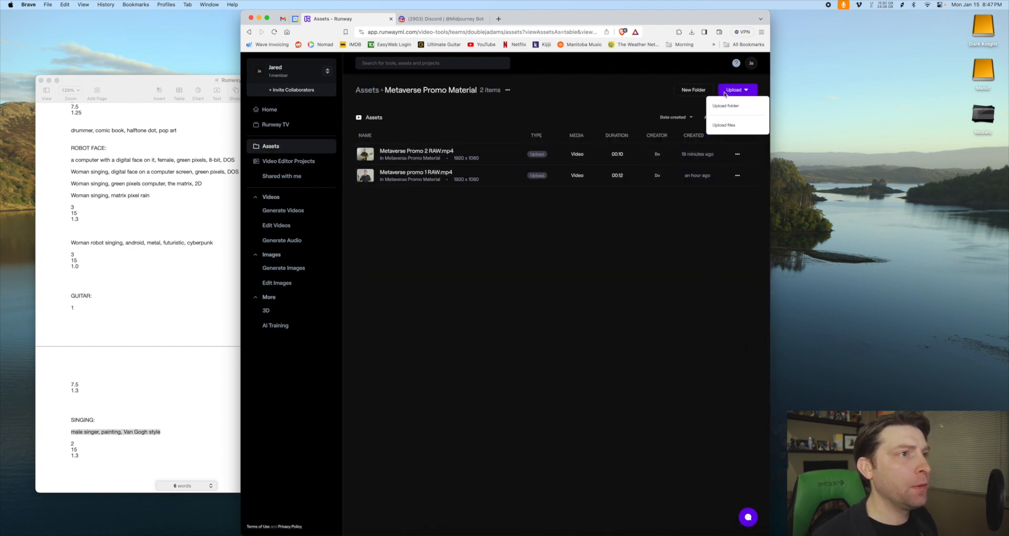
click(730, 120)
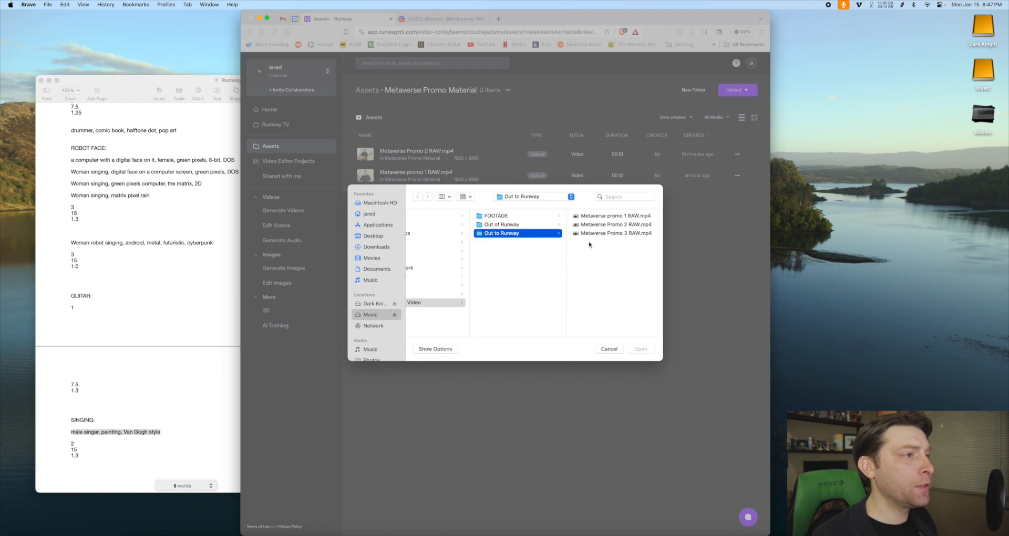
click(597, 234)
click(640, 350)
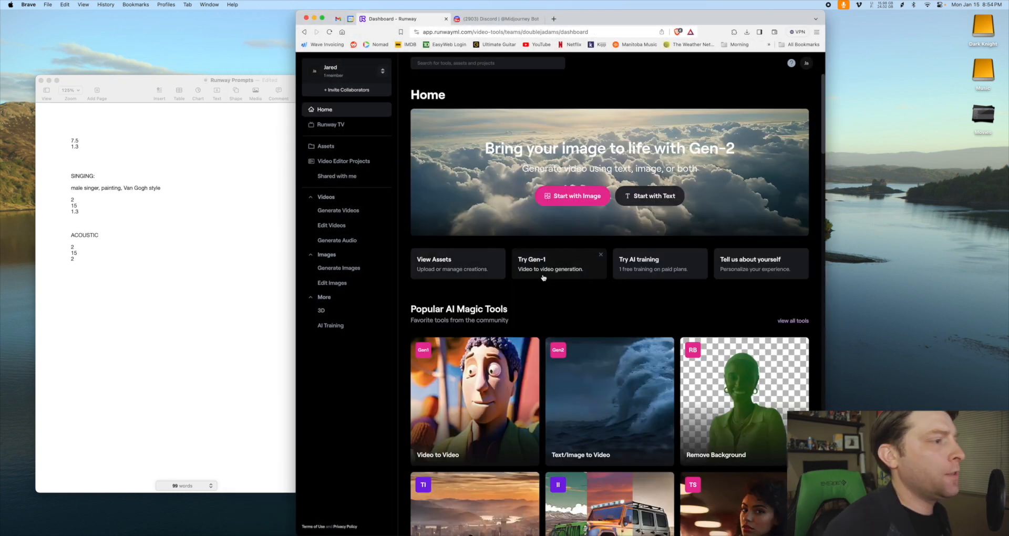
- Load the acoustic clip from the Metaverse Promo Material folder into Video to Video and choose the Claymation style preset
click(487, 368)
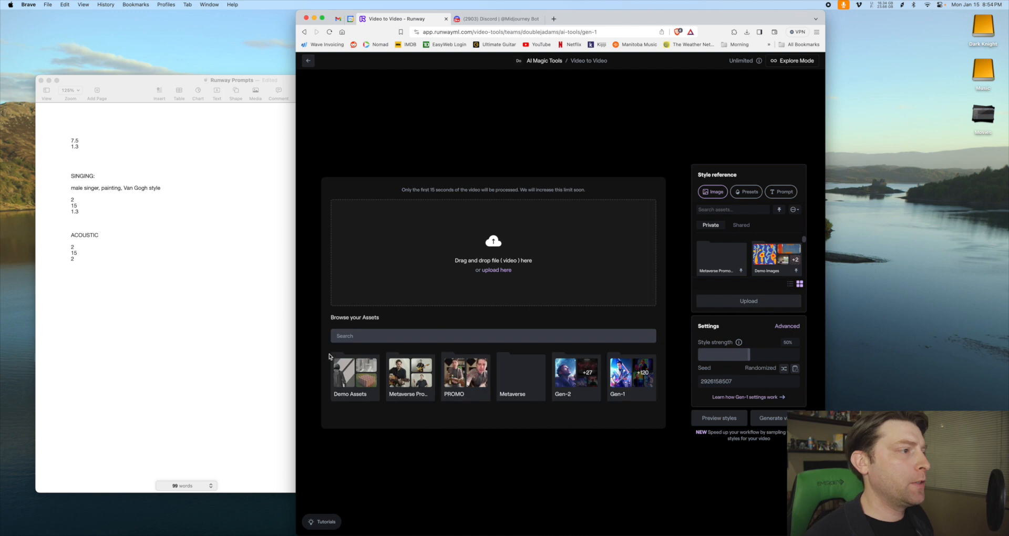
click(411, 374)
drag(355, 386, 447, 278)
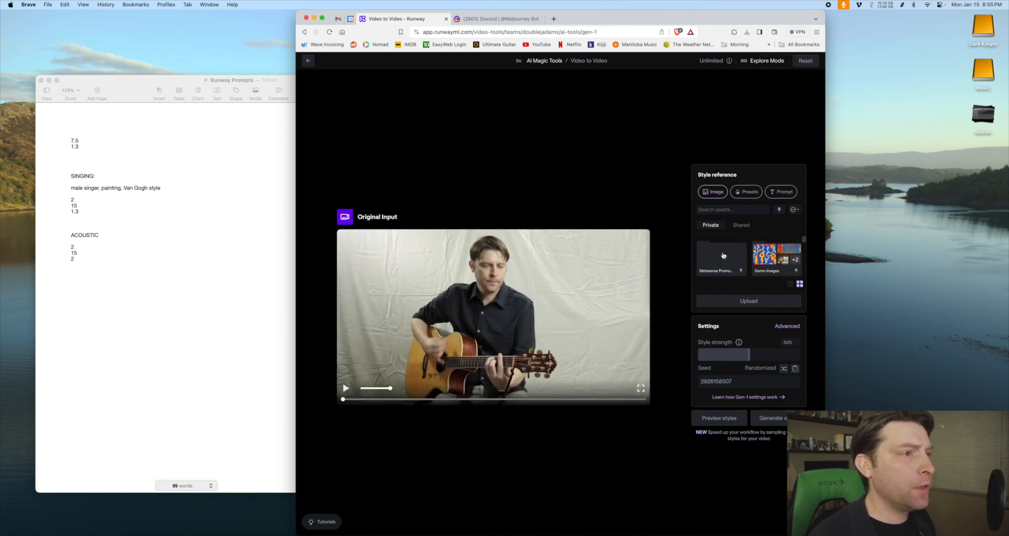
click(749, 191)
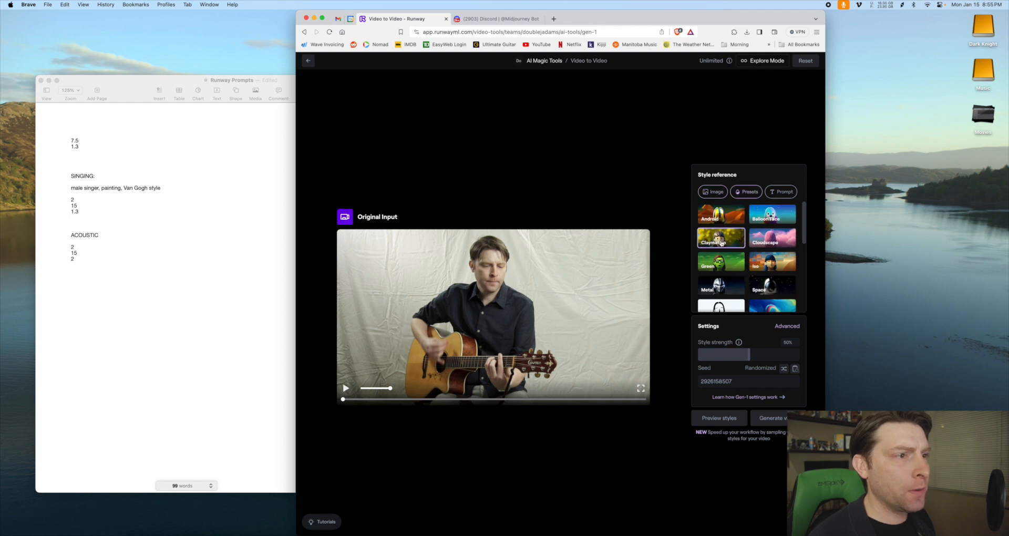
click(723, 241)
- In the advanced settings, set structural consistency to 2, style weight to 15 and frame consistency to 2, and enable Upscale
click(787, 319)
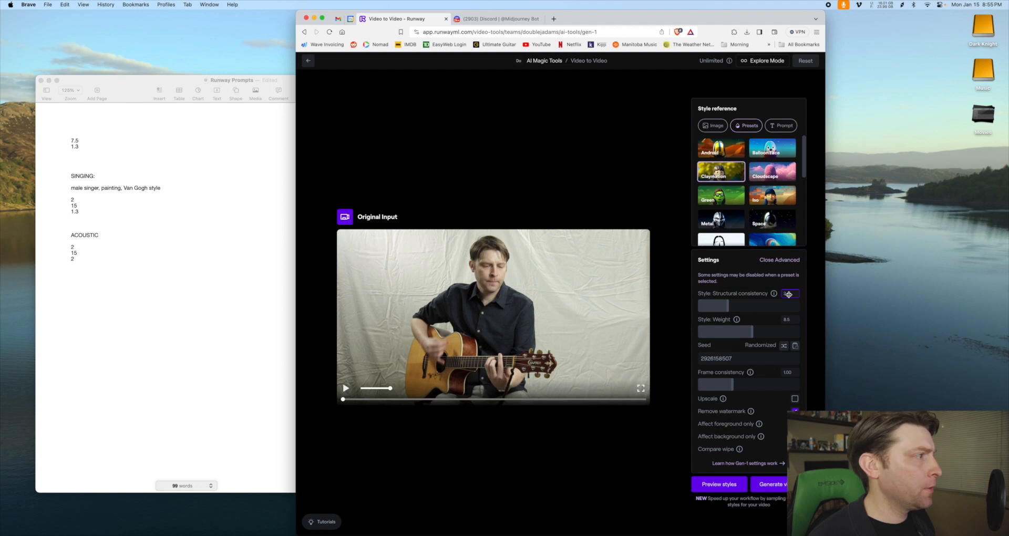
click(792, 320)
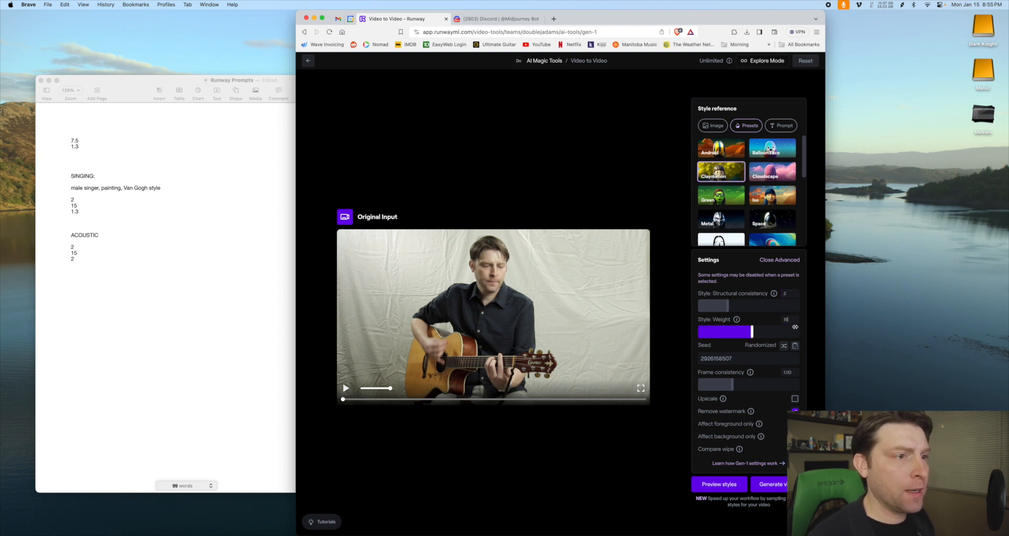
key(Return)
click(797, 373)
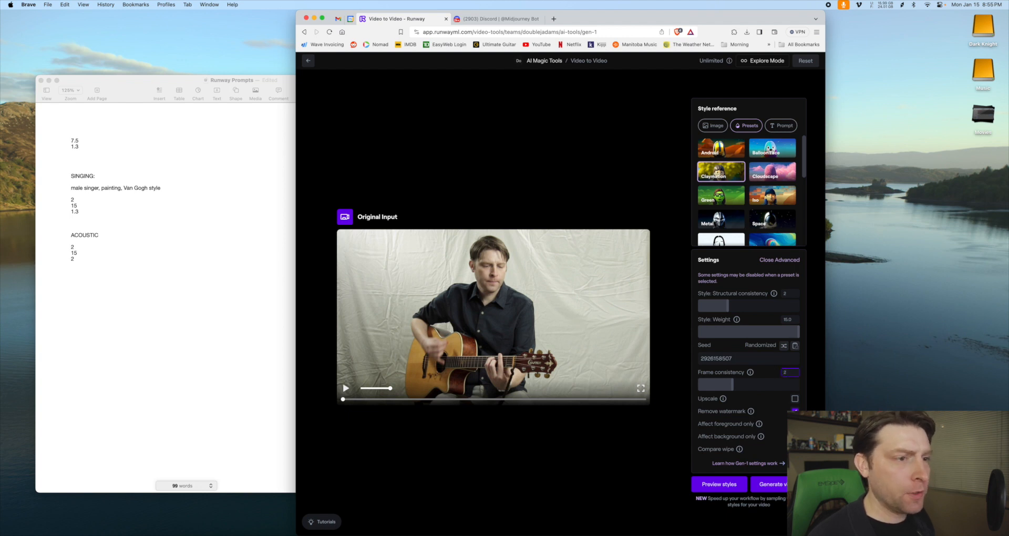
key(Return)
click(795, 399)
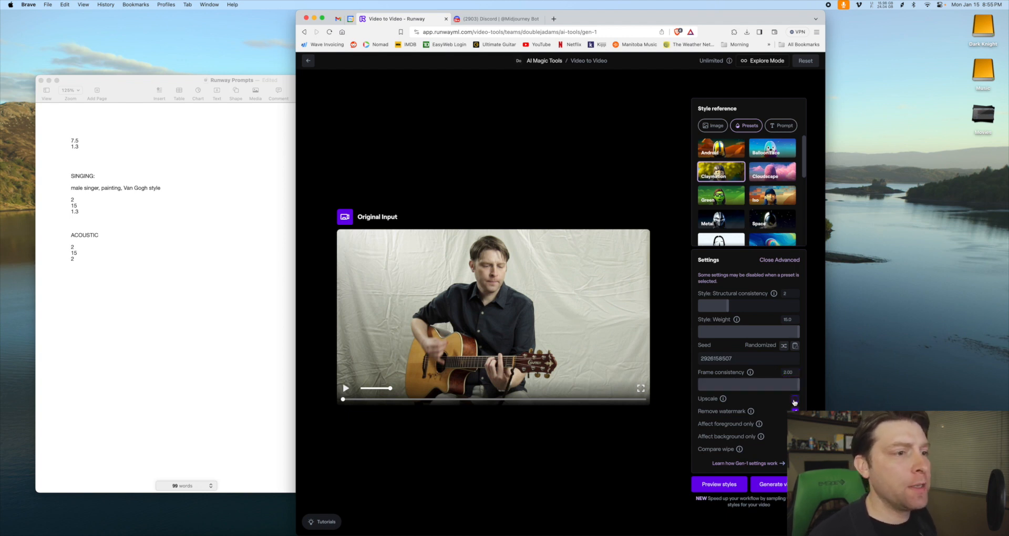
- Generate Claymation style previews of the acoustic clip and request two more batches in the same style
click(715, 484)
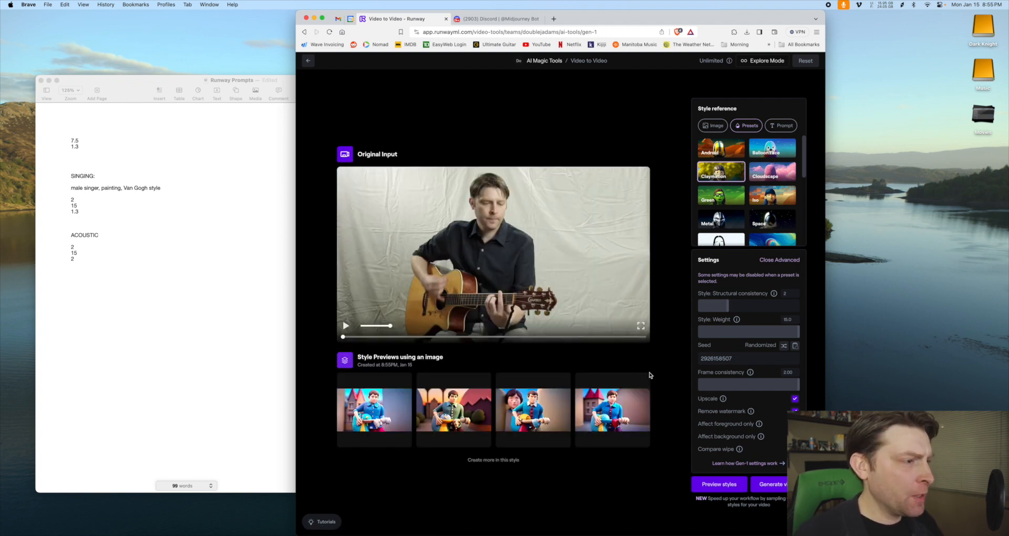
click(503, 462)
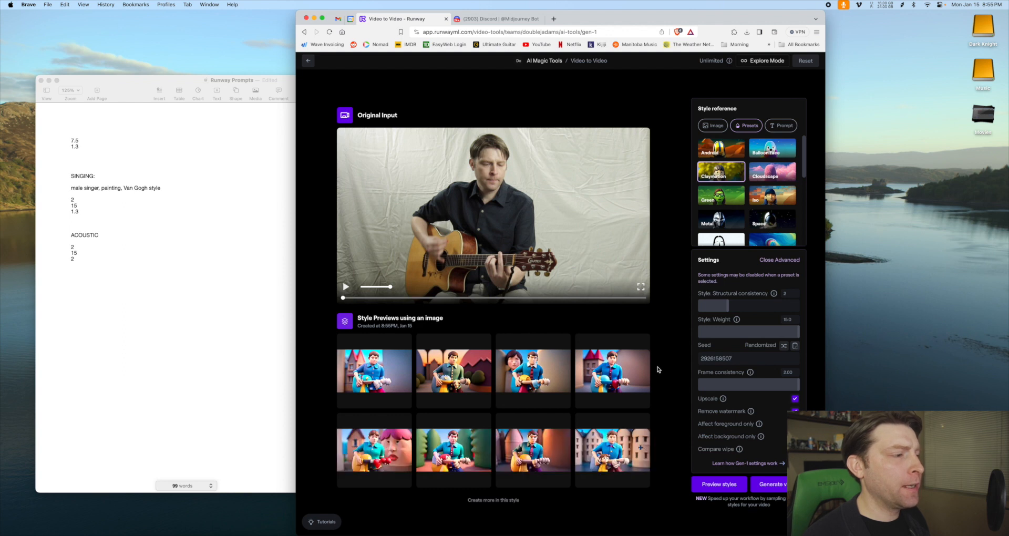
click(502, 501)
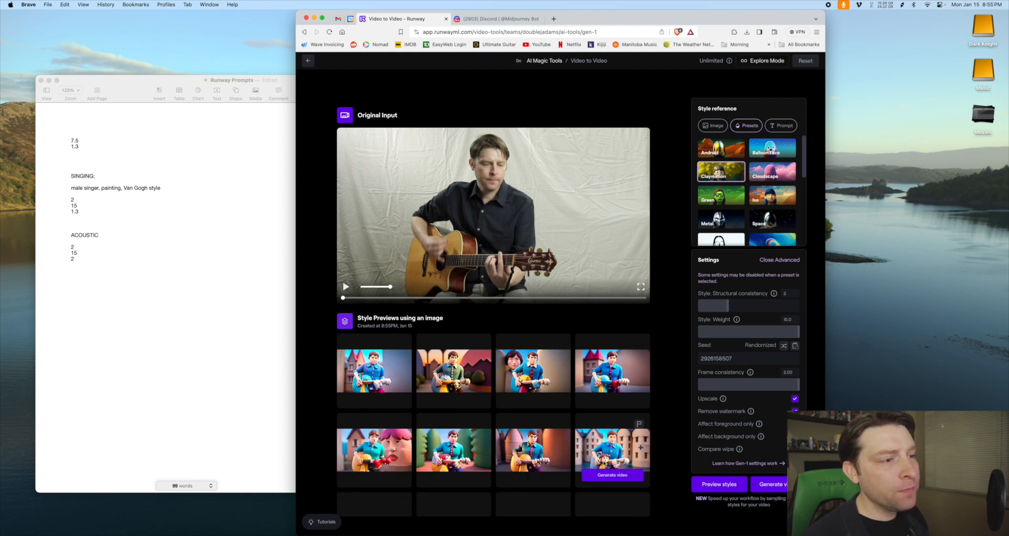
- Request several more batches of Claymation previews in the same style for the acoustic clip
click(533, 476)
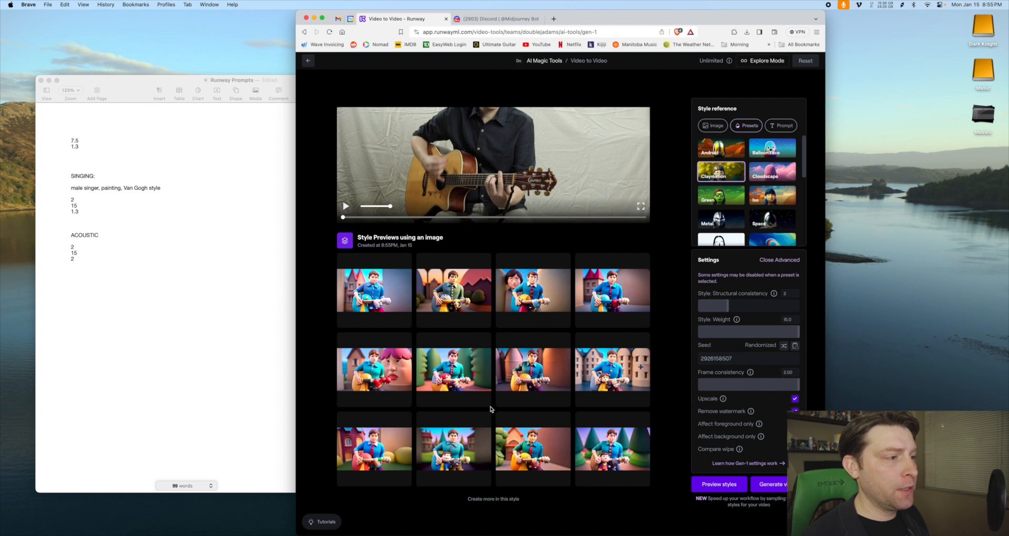
click(498, 501)
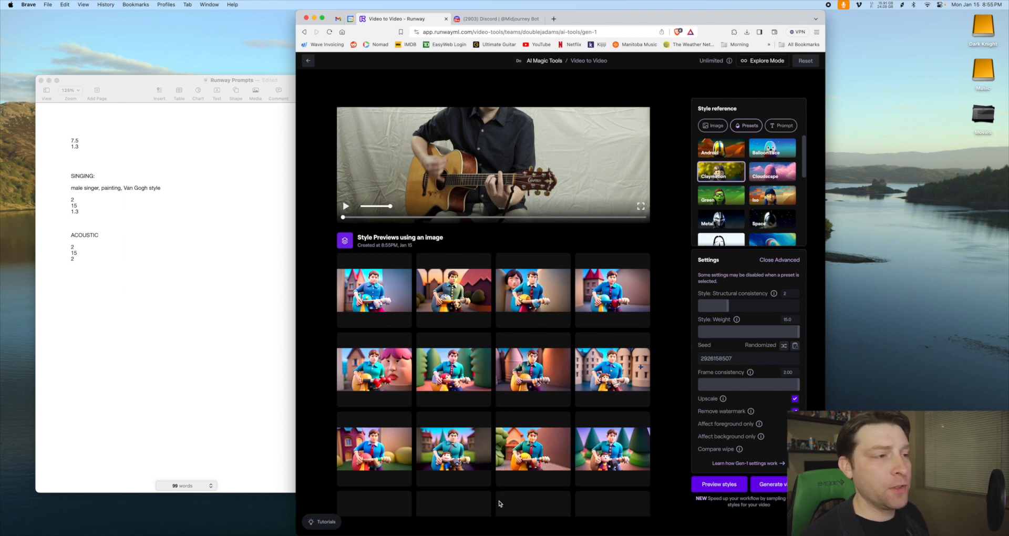
scroll(495, 421, down, 3)
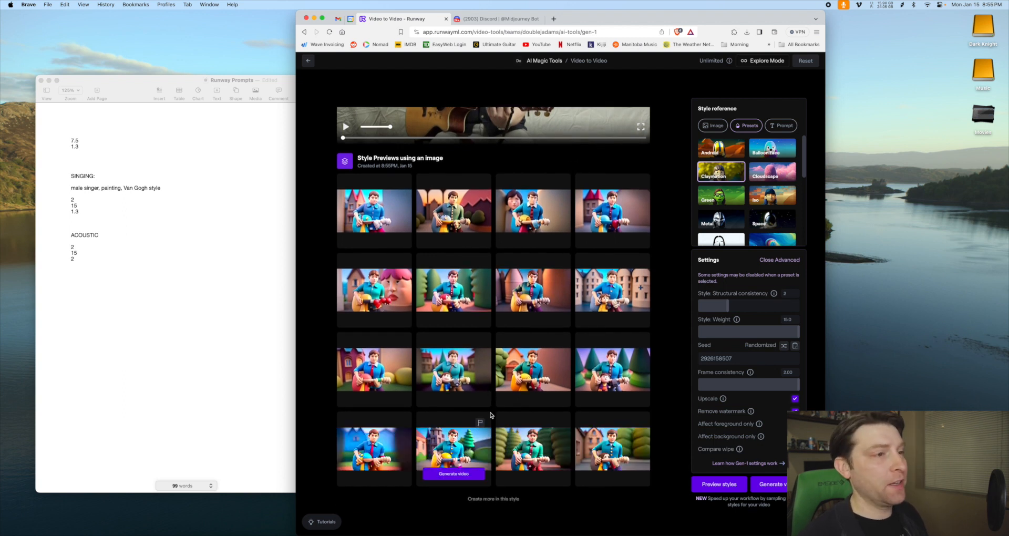
click(489, 499)
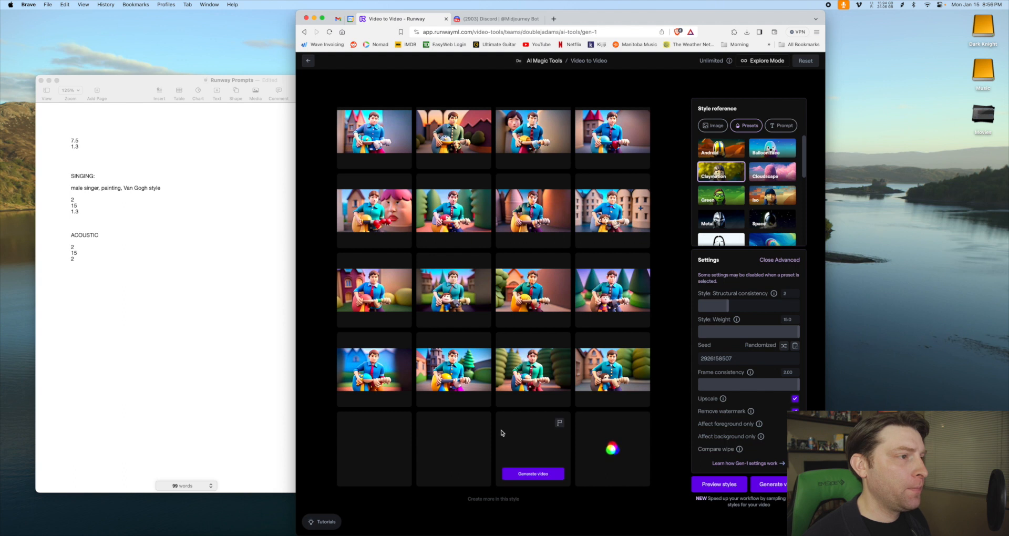
click(494, 500)
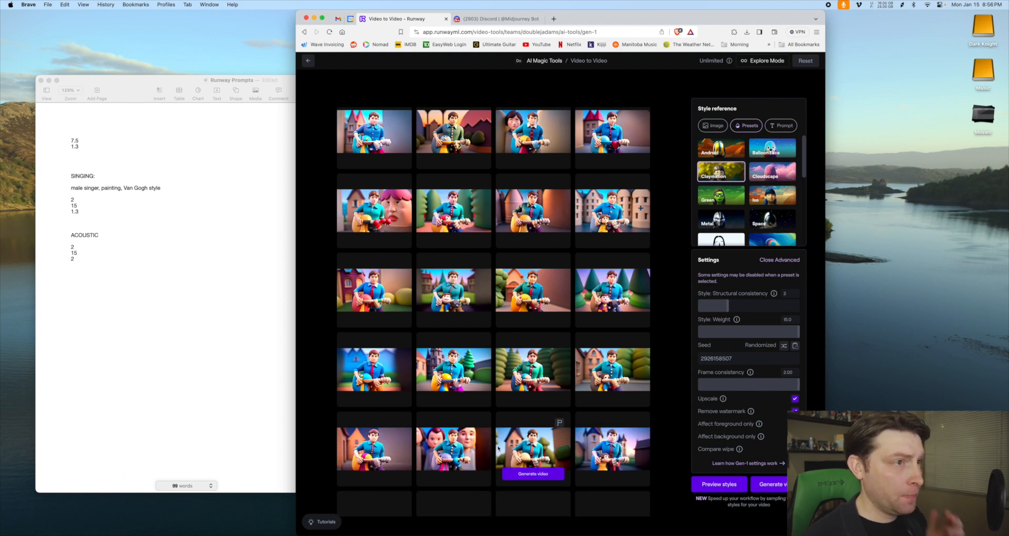
- Set the style weight to 7.5 and generate a new set of Claymation previews with additional batches in that style
click(755, 331)
drag(752, 331, 748, 333)
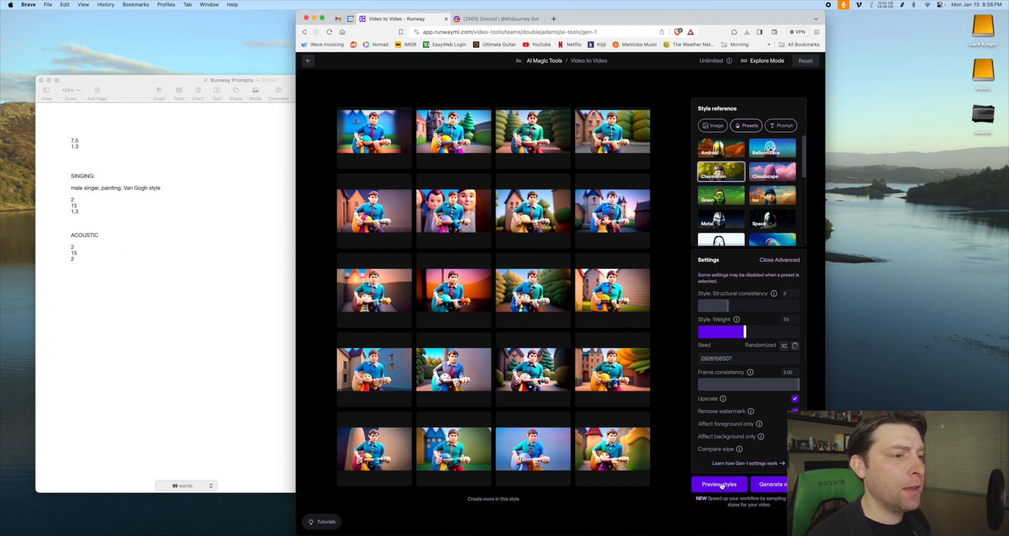
click(721, 484)
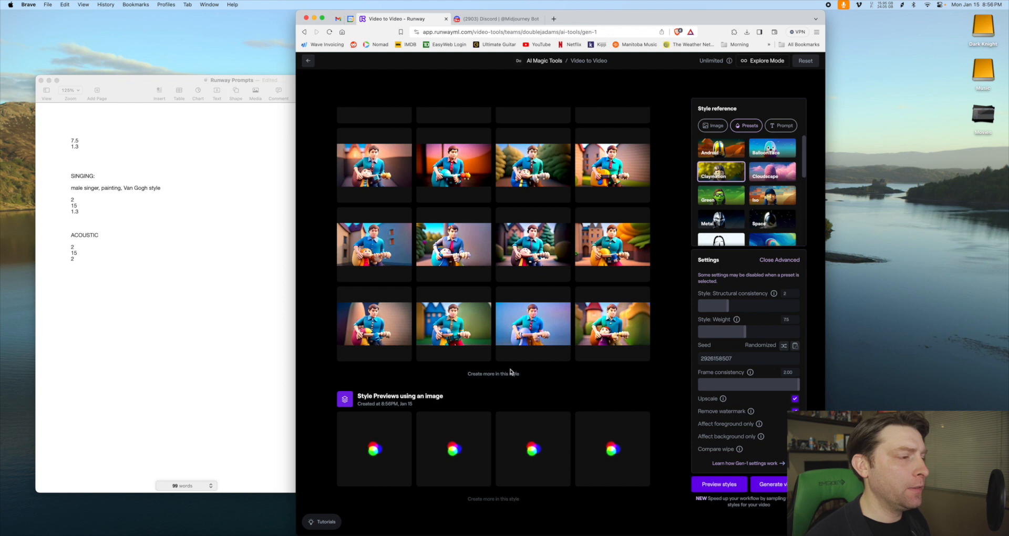
scroll(495, 399, down, 5)
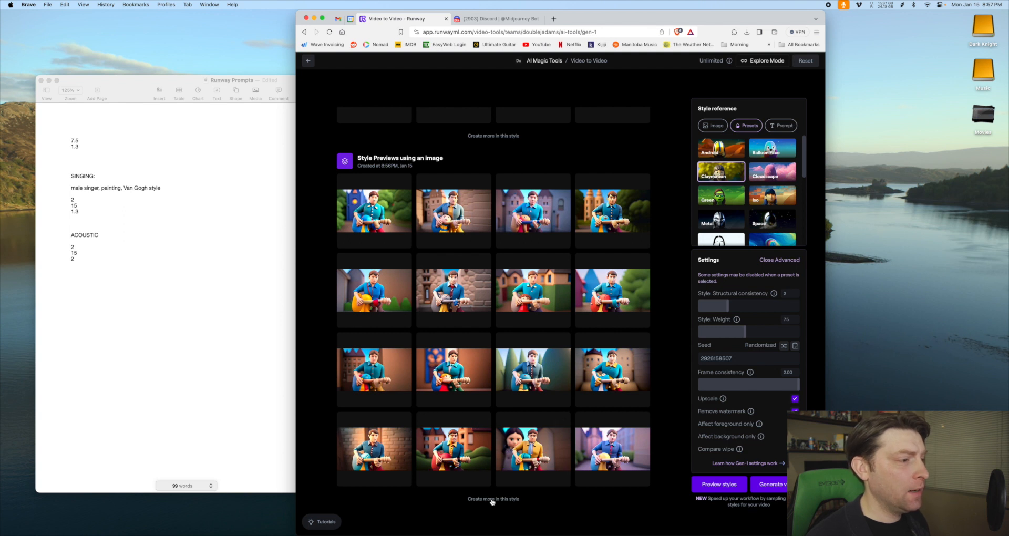
mouse_move(462, 456)
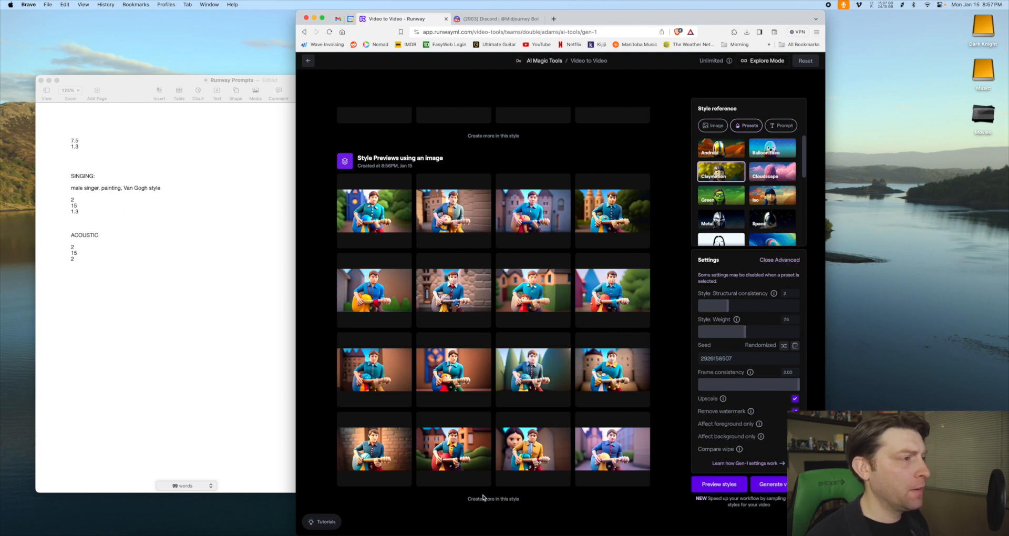
click(499, 500)
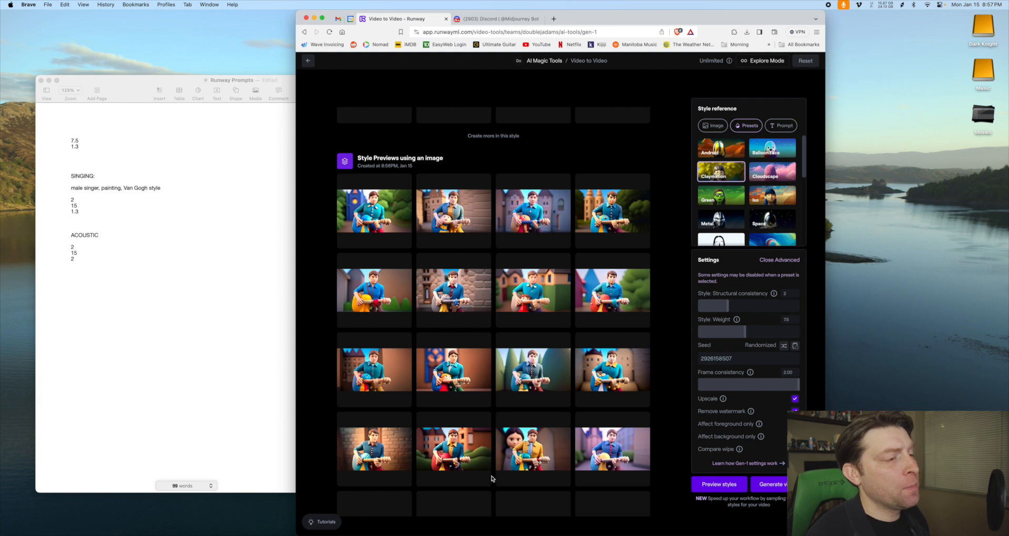
scroll(493, 479, down, 2)
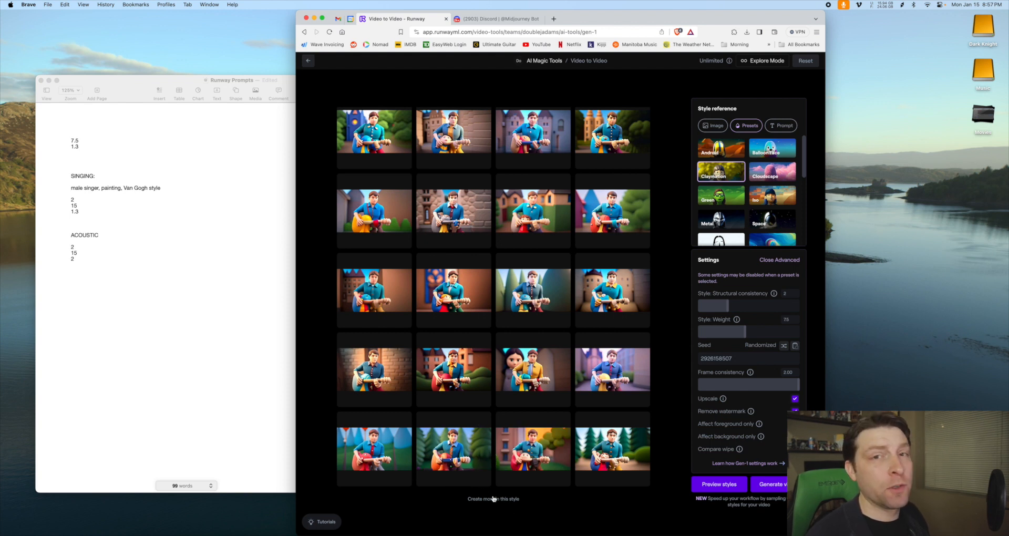
- Generate the video from the second preview in the newest batch, with pine trees behind the guitarist, and compare it with the original input
mouse_move(477, 450)
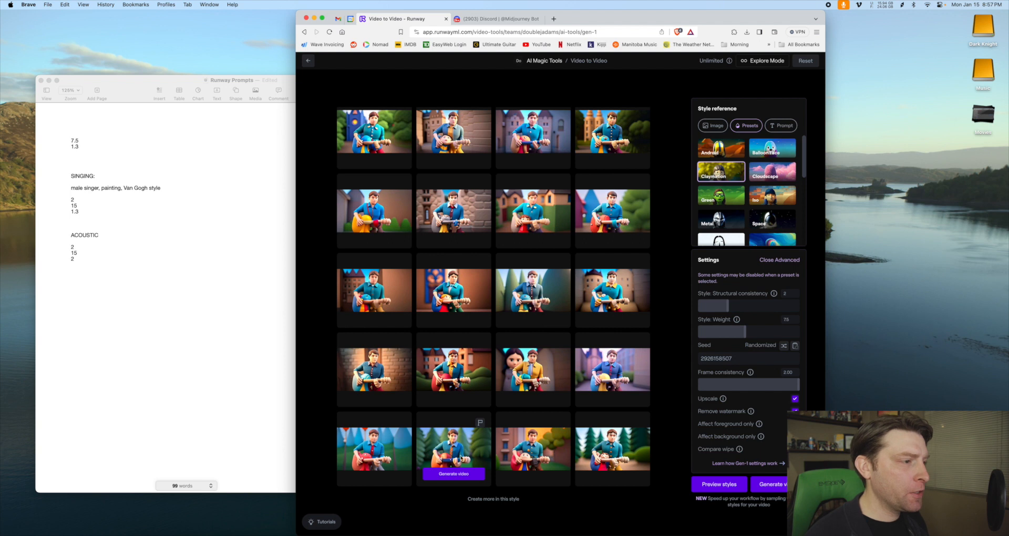
click(454, 475)
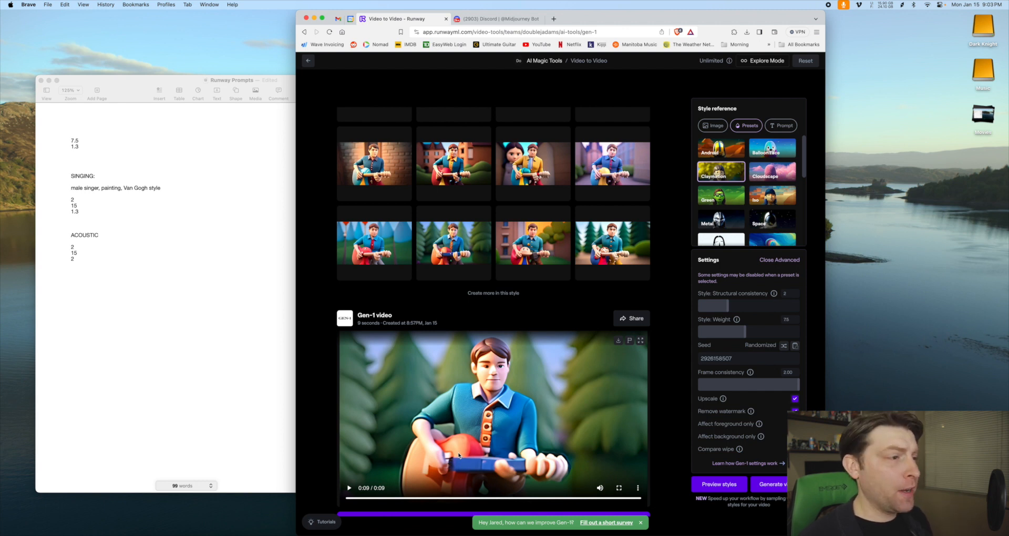
scroll(479, 440, up, 10)
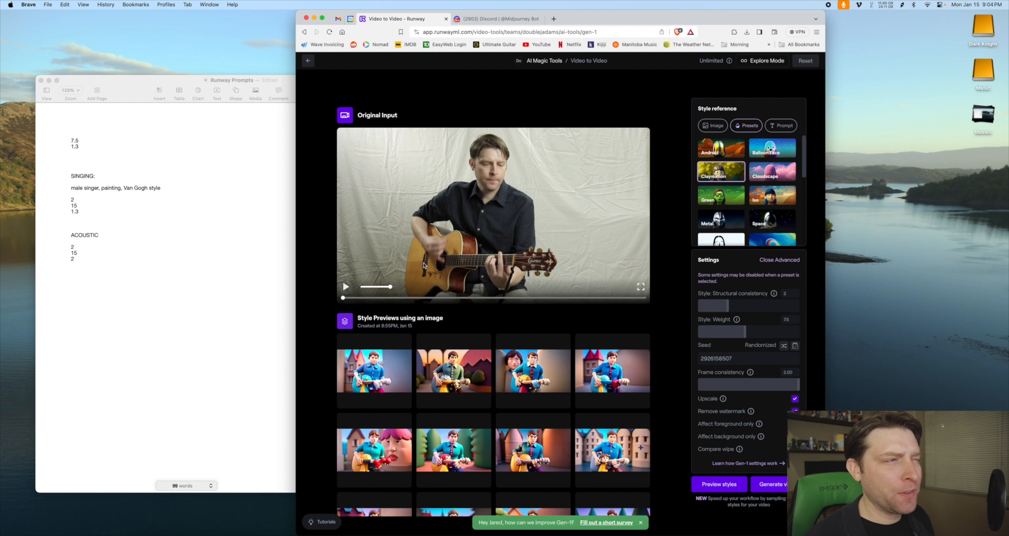
scroll(460, 258, down, 10)
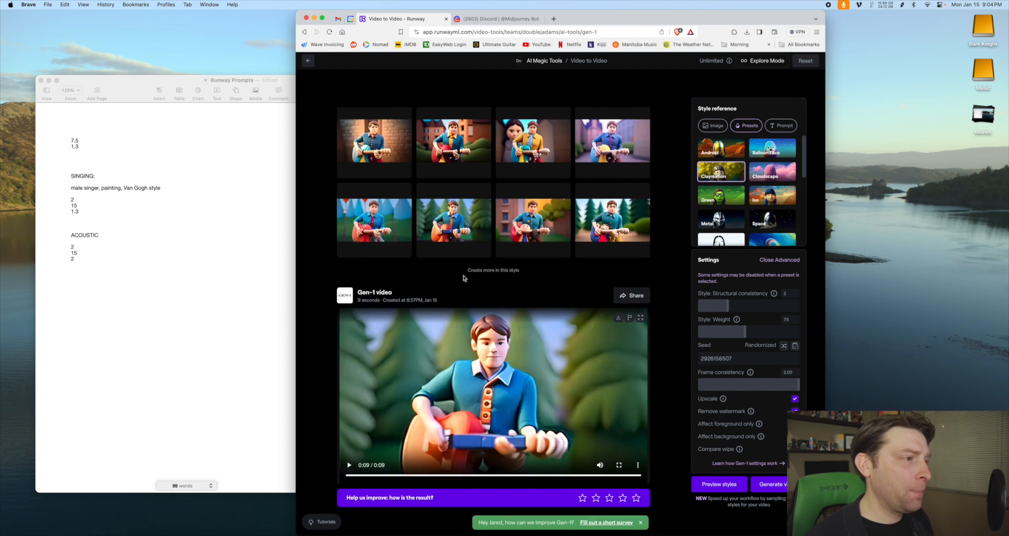